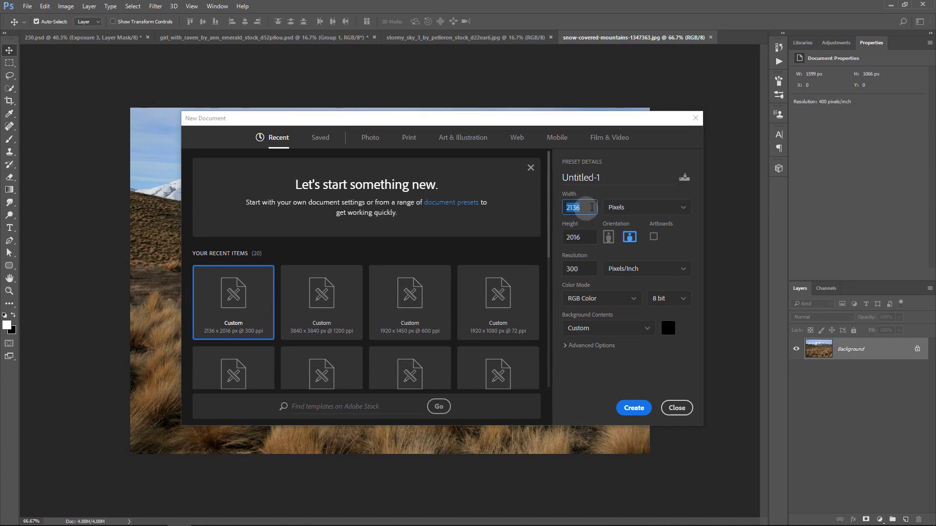
- Create a 2136 × 2016 px, 300 ppi document with a black background
double_click(567, 237)
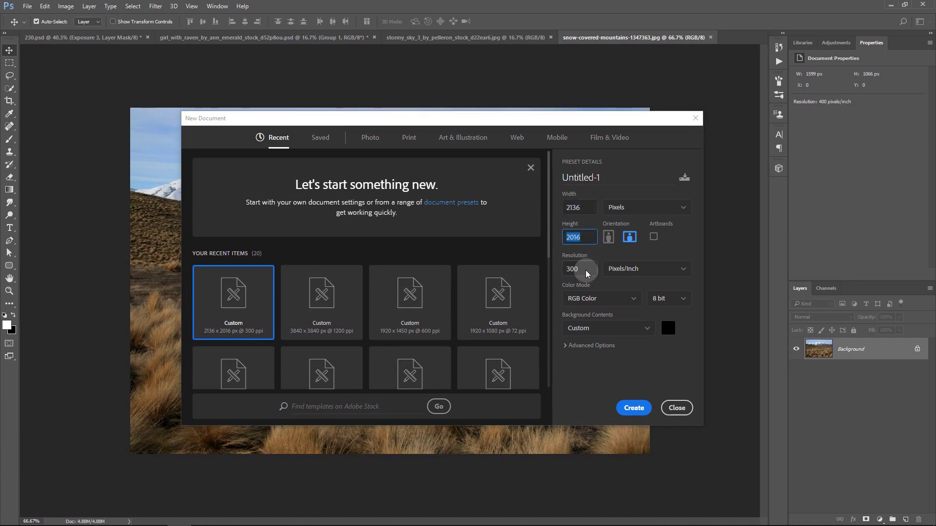
double_click(568, 268)
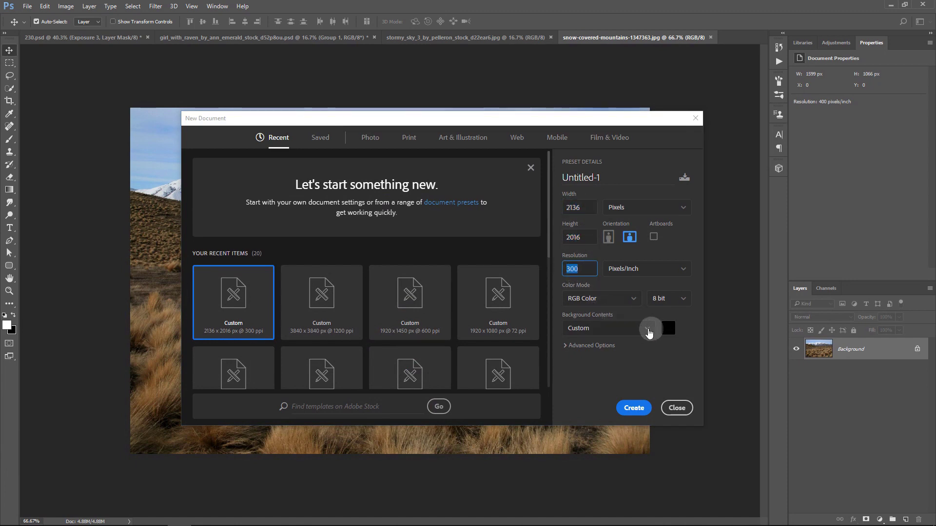
left_click(644, 328)
left_click(586, 361)
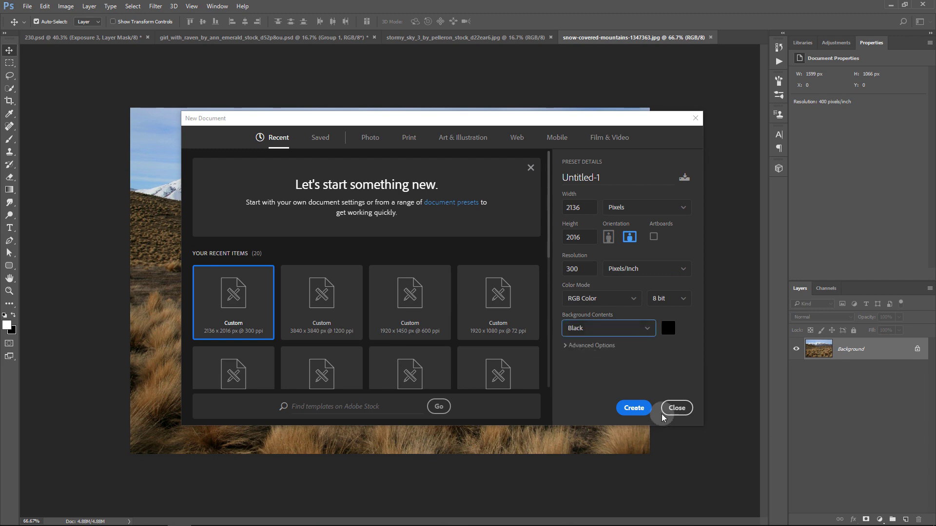
left_click(633, 408)
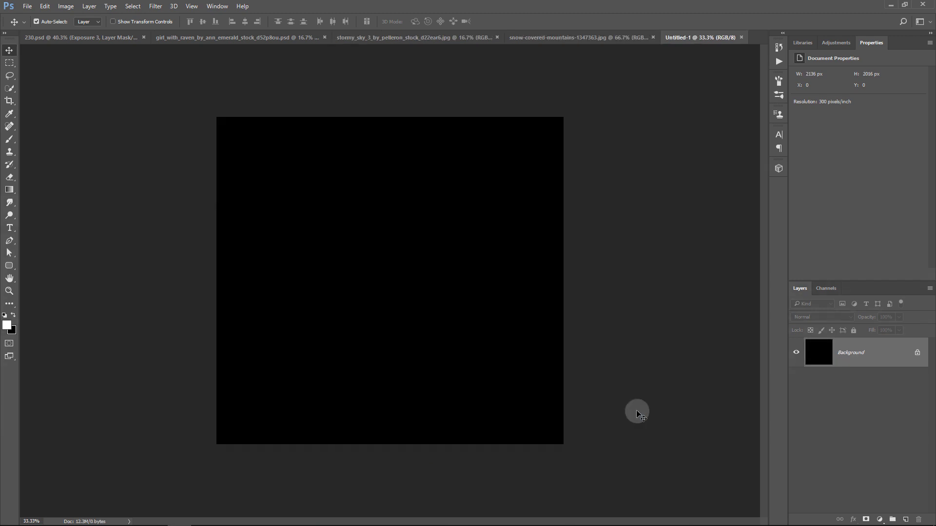
- Drag the snowy mountain grassland photo into the black Untitled-1 document
scroll(618, 368, "up", 1)
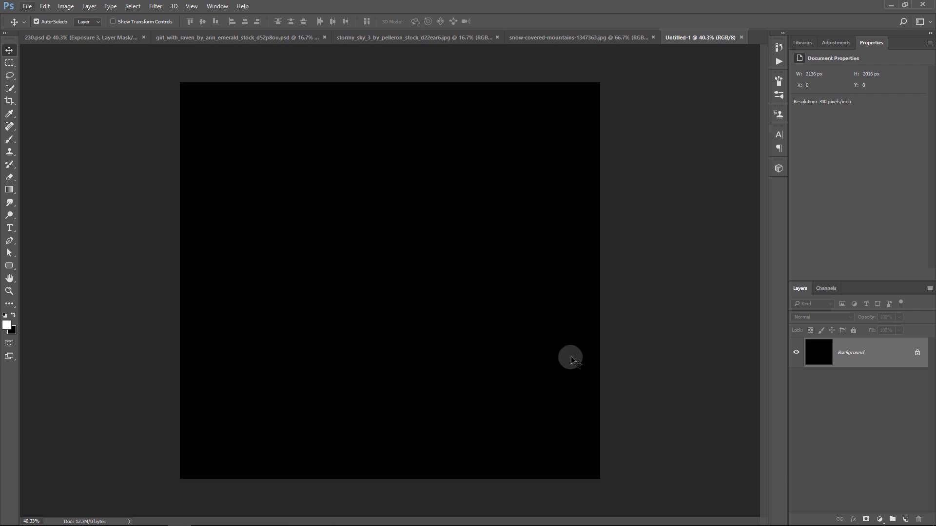
left_click(569, 38)
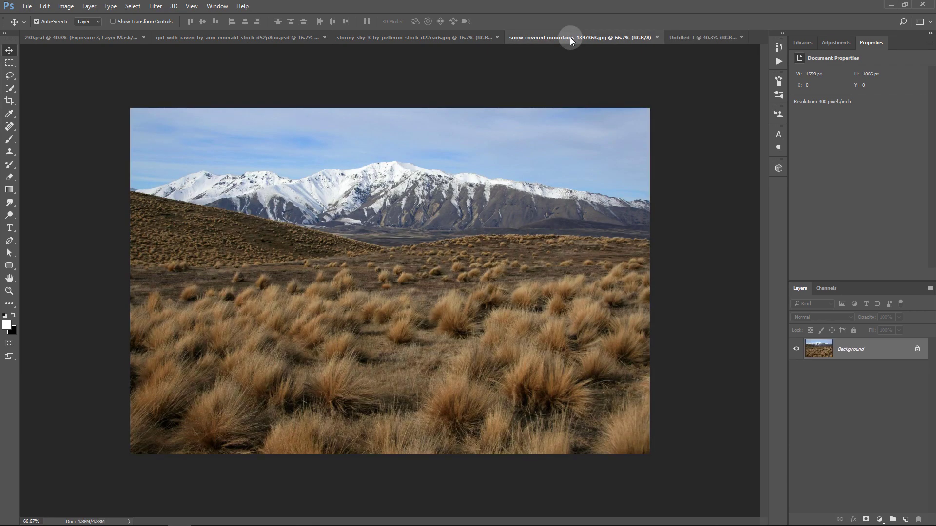
left_click_drag(460, 301, 658, 97)
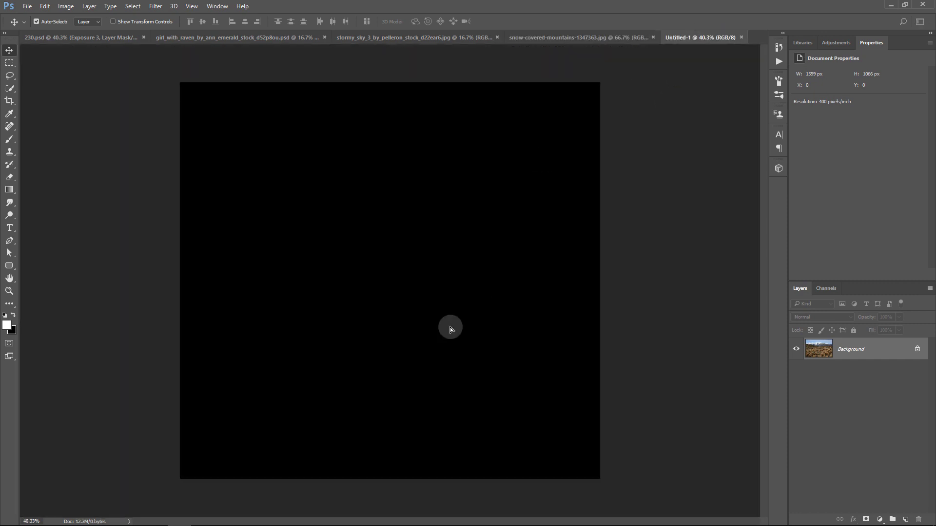
left_click_drag(689, 41, 451, 326)
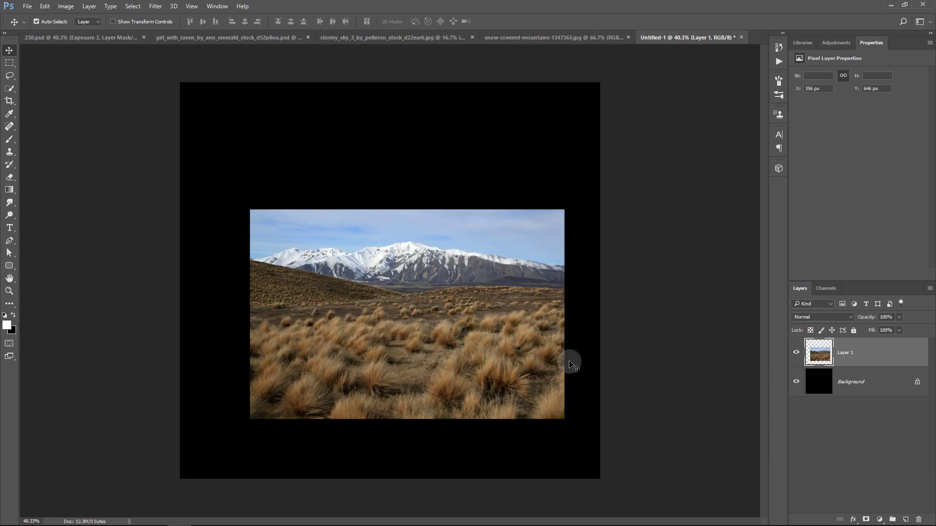
- Scale the mountain layer to span the canvas width across the lower part
key("ctrl+t")
left_click_drag(408, 211, 409, 242)
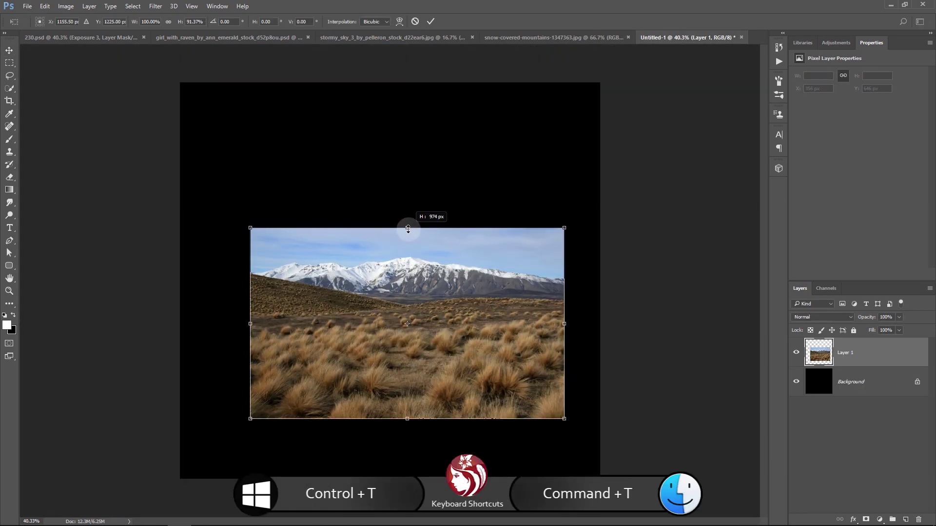
left_click_drag(564, 241, 659, 191)
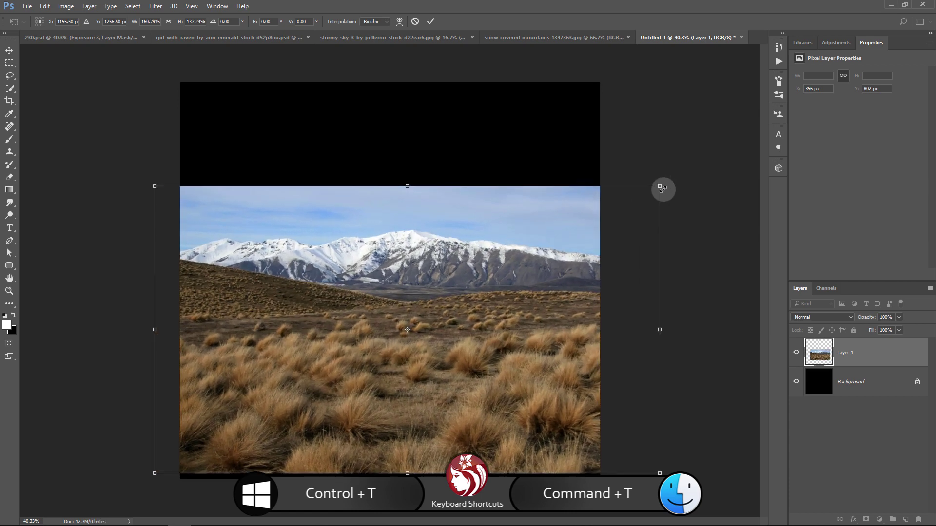
left_click_drag(551, 276, 551, 281)
left_click_drag(660, 191, 669, 184)
left_click_drag(547, 320, 594, 336)
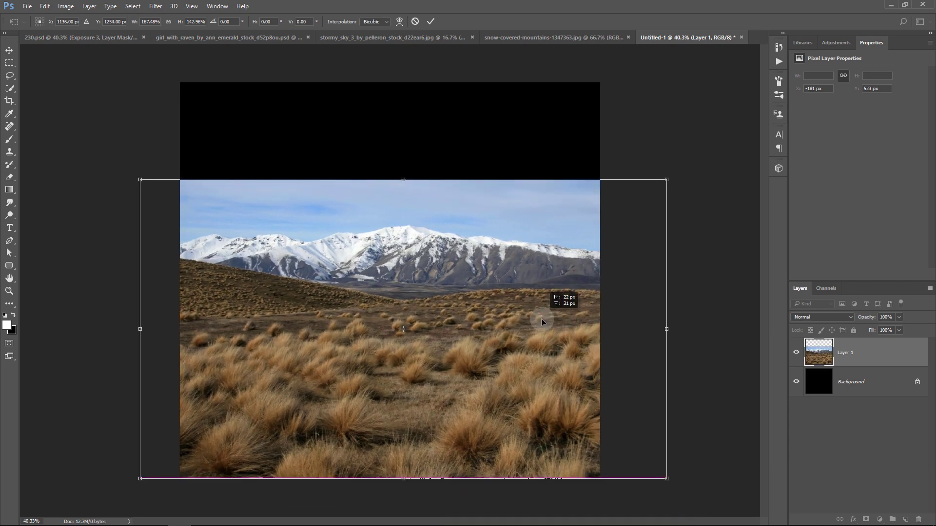
key("Up")
key("Up")
key("Up")
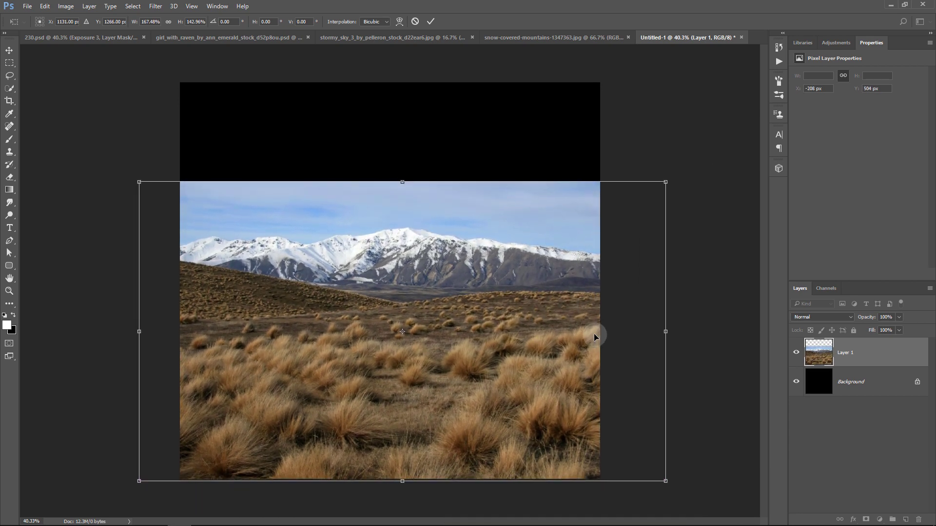
left_click_drag(665, 182, 658, 189)
key("Down")
key("Down")
key("Down")
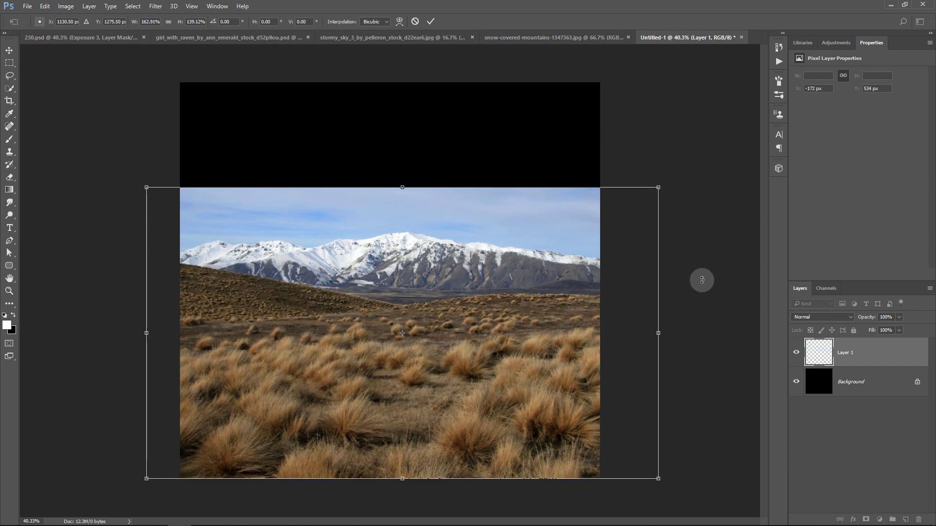
key("Down")
key("Down")
key("Down")
key("Return")
- Lower the mountain photo's top edge slightly and commit the final size
key("ctrl+t")
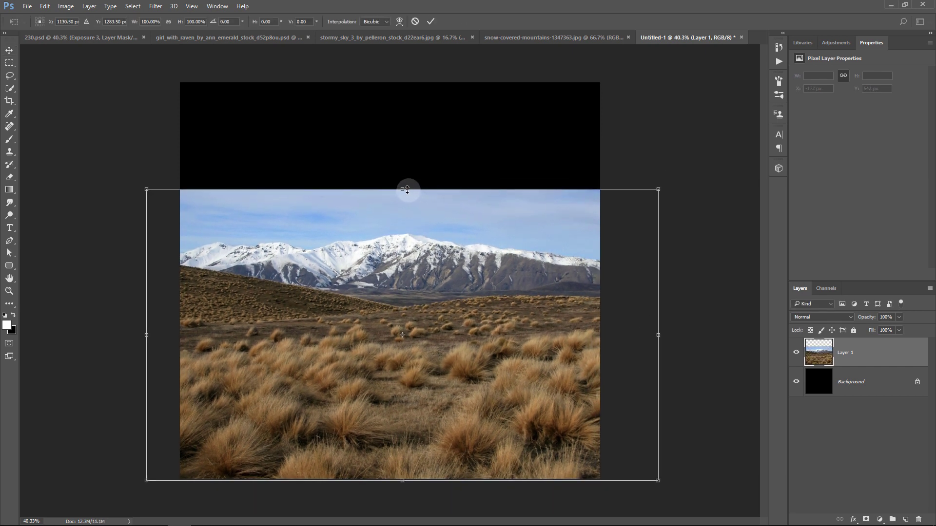
left_click_drag(404, 189, 406, 202)
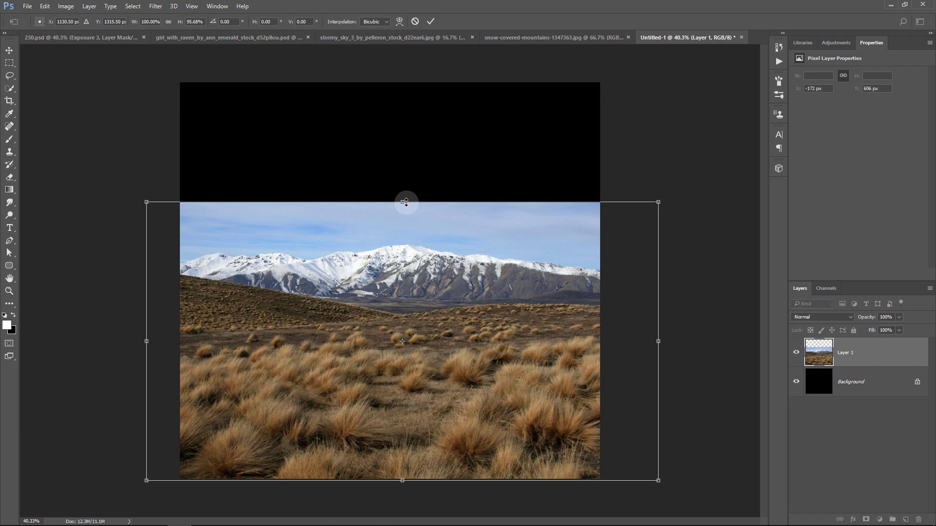
key("Return")
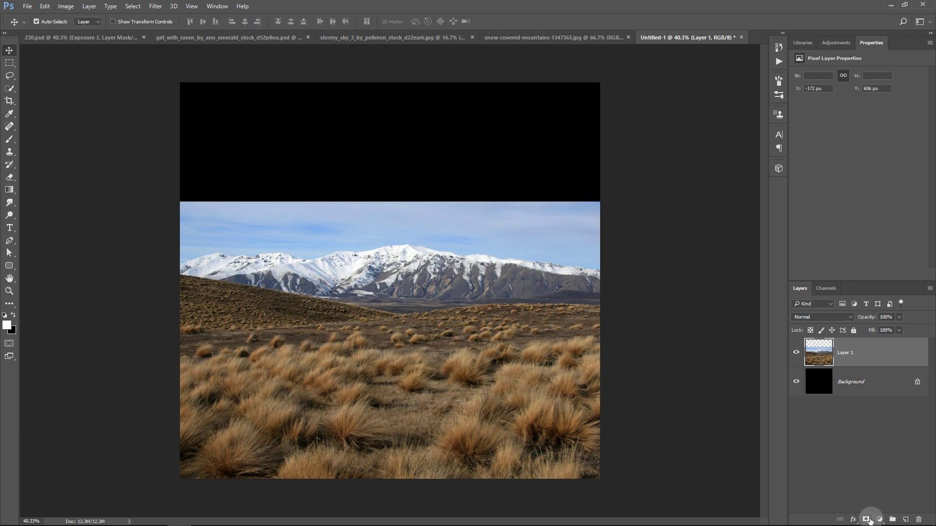
- Mask the mountain layer with a black-to-transparent gradient hiding the sky and mountains
left_click(866, 520)
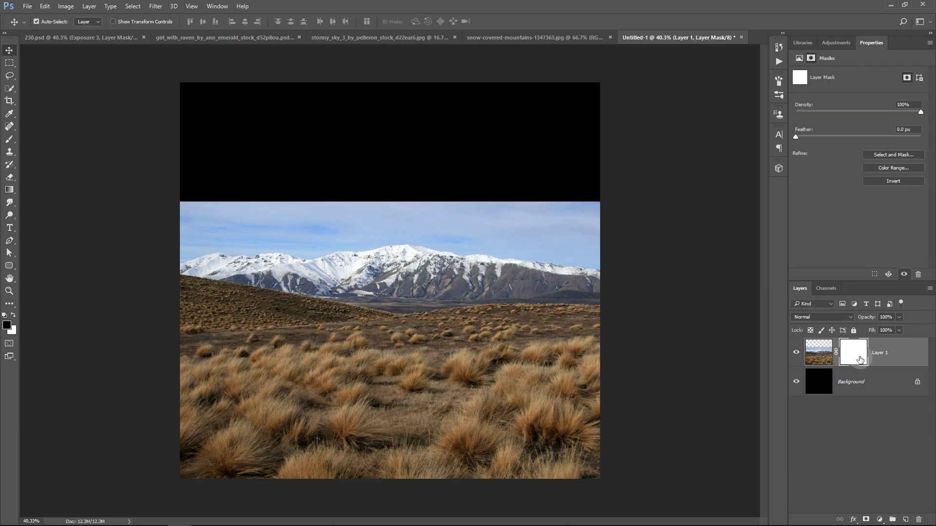
left_click(9, 190)
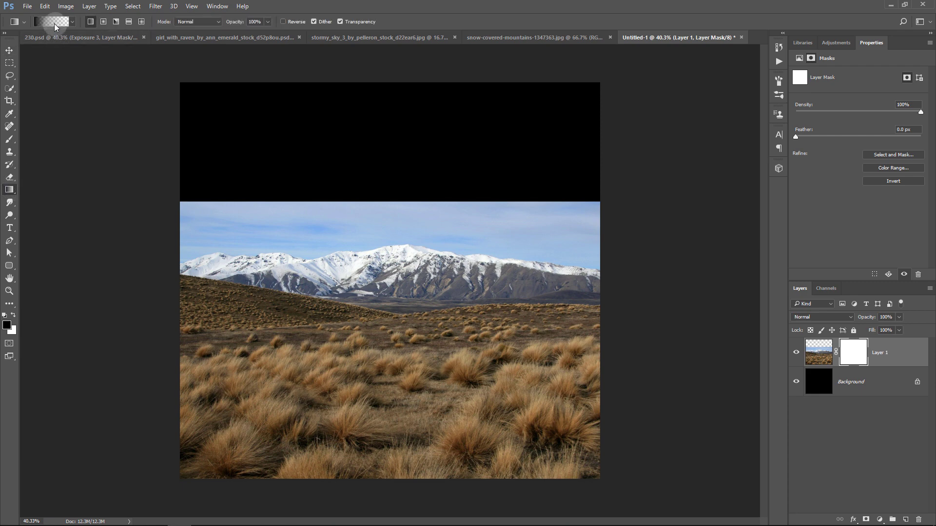
left_click(54, 21)
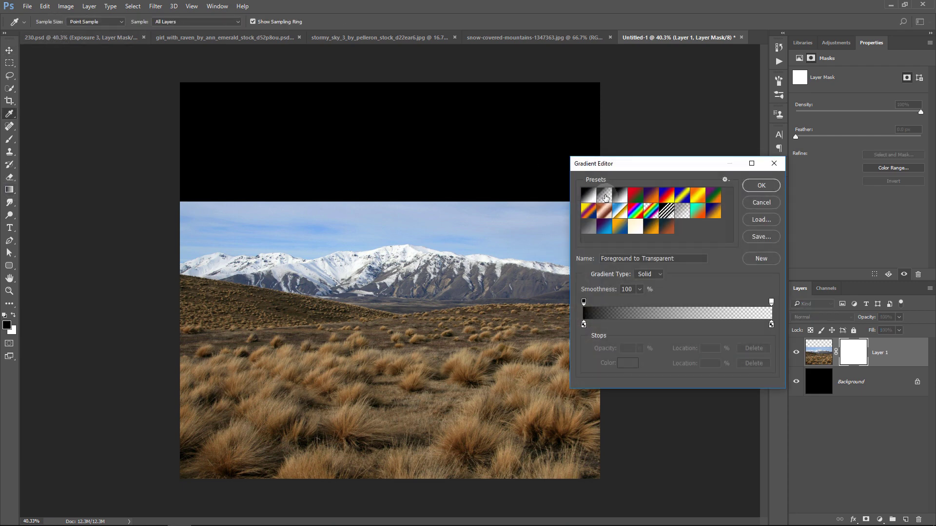
left_click(767, 185)
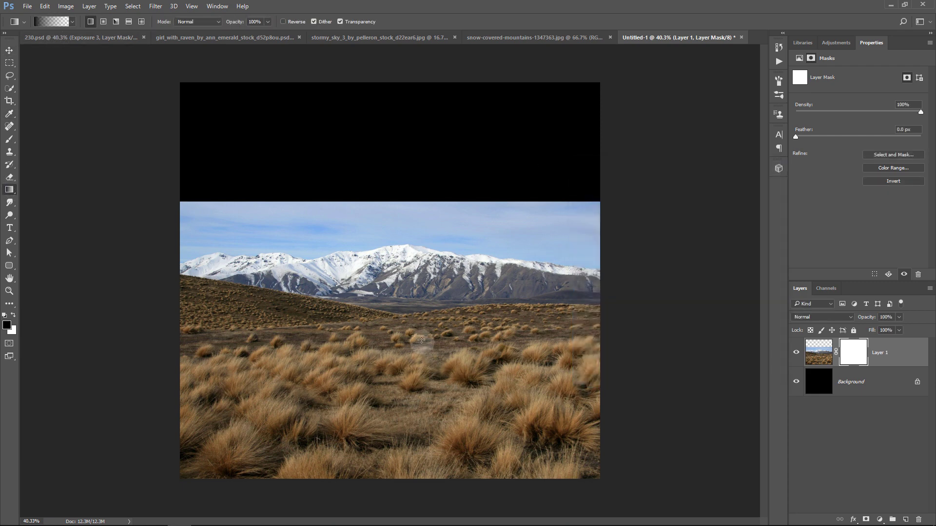
left_click_drag(420, 329, 421, 383)
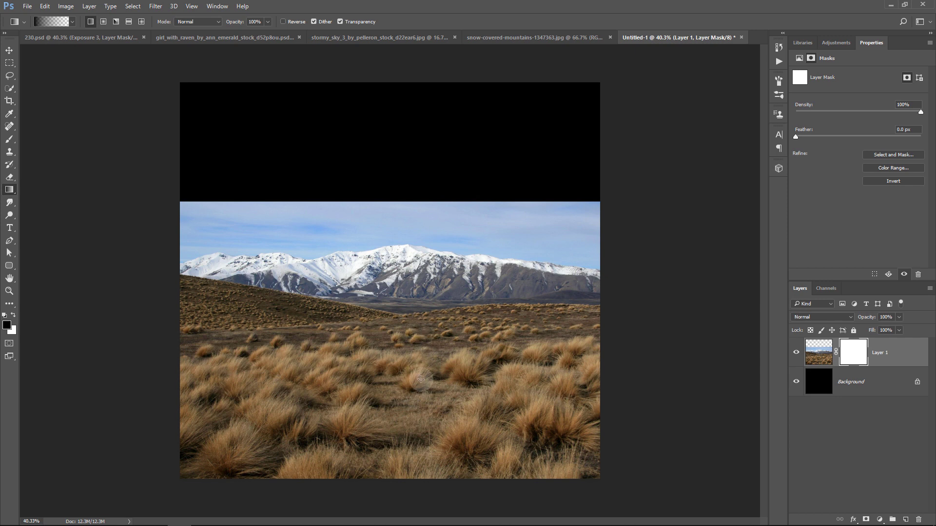
left_click_drag(423, 324, 422, 372)
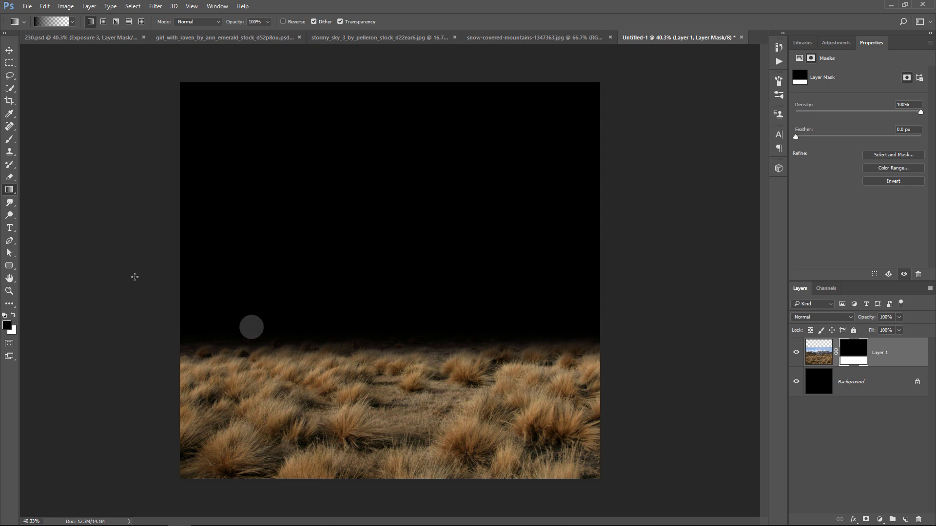
left_click(9, 50)
left_click(896, 352)
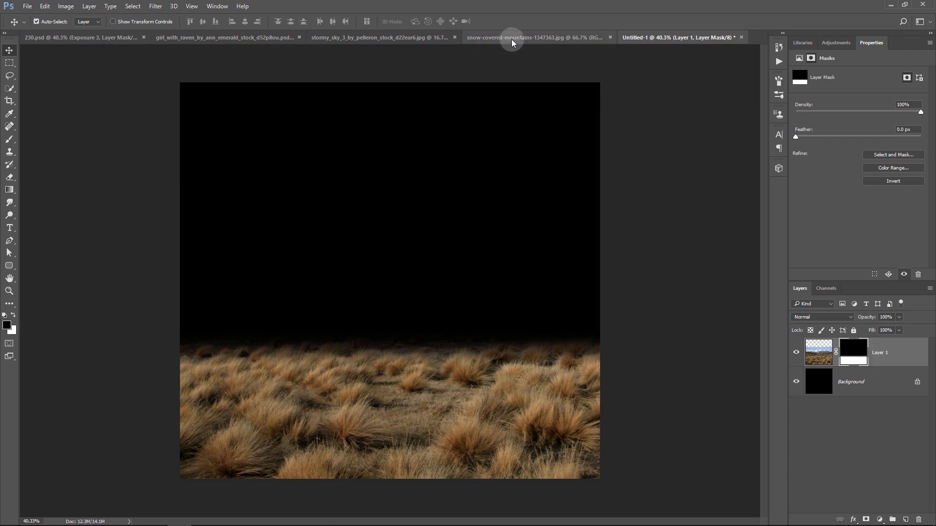
- Bring the stormy sky photo in as Layer 2, placed below the grass layer
left_click(415, 39)
mouse_move(356, 164)
left_mouse_down()
mouse_move(687, 40)
mouse_move(491, 248)
left_mouse_up()
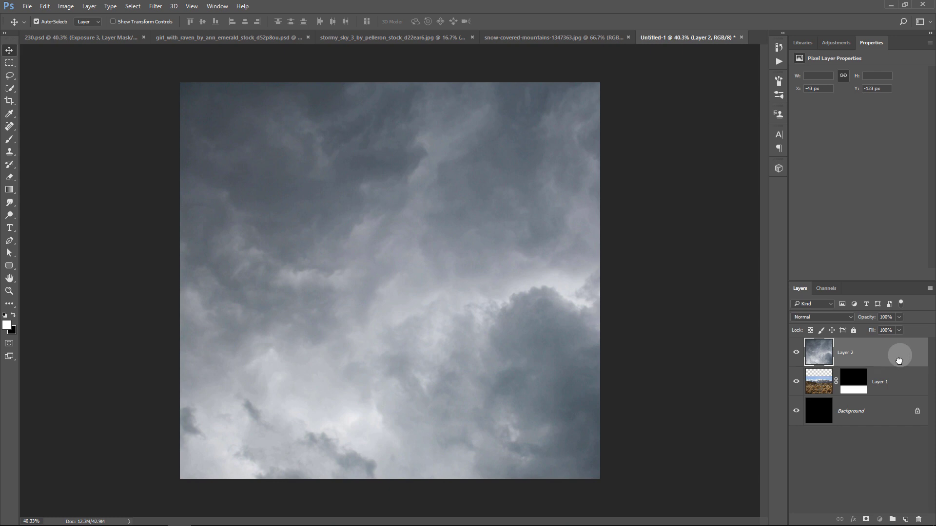
left_click_drag(899, 361, 894, 390)
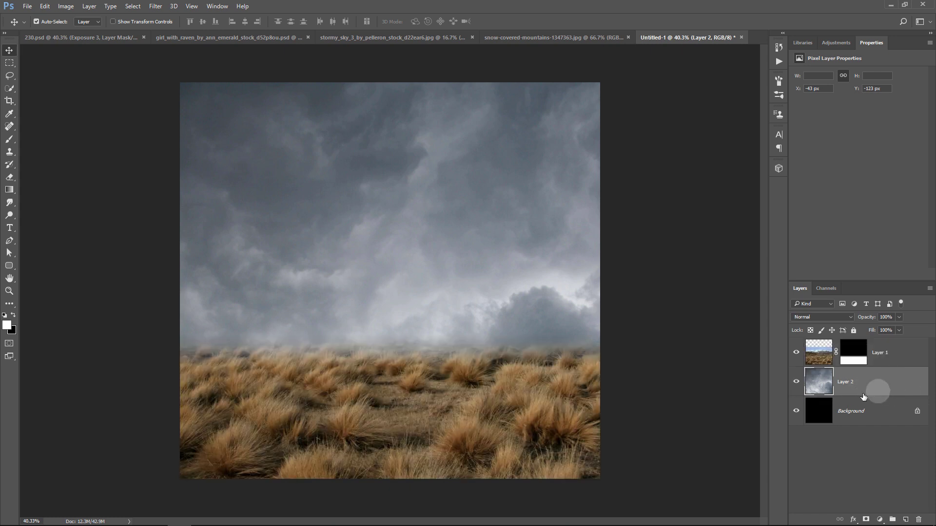
- Resize and shift the sky so dark clouds fill the area above the grass
key("ctrl+t")
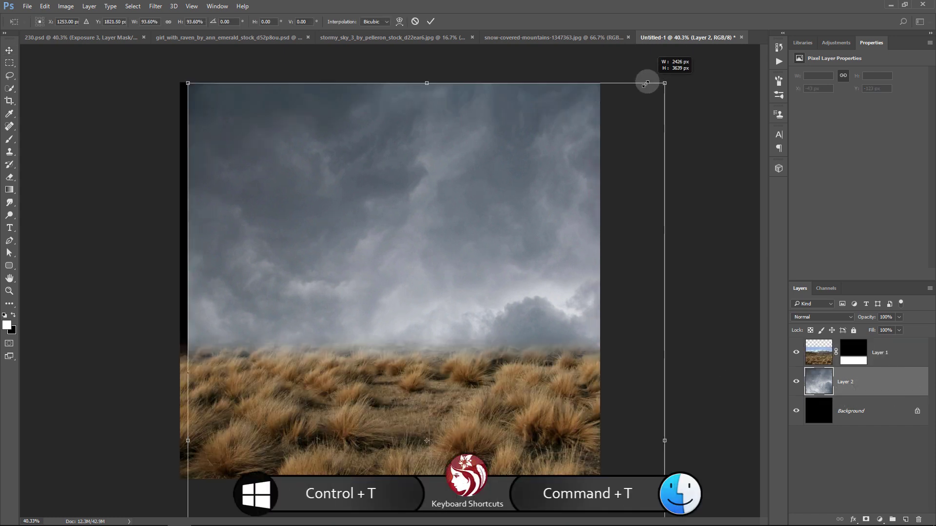
left_click_drag(679, 59, 633, 136)
left_click_drag(550, 278, 513, 217)
left_click_drag(592, 73, 603, 69)
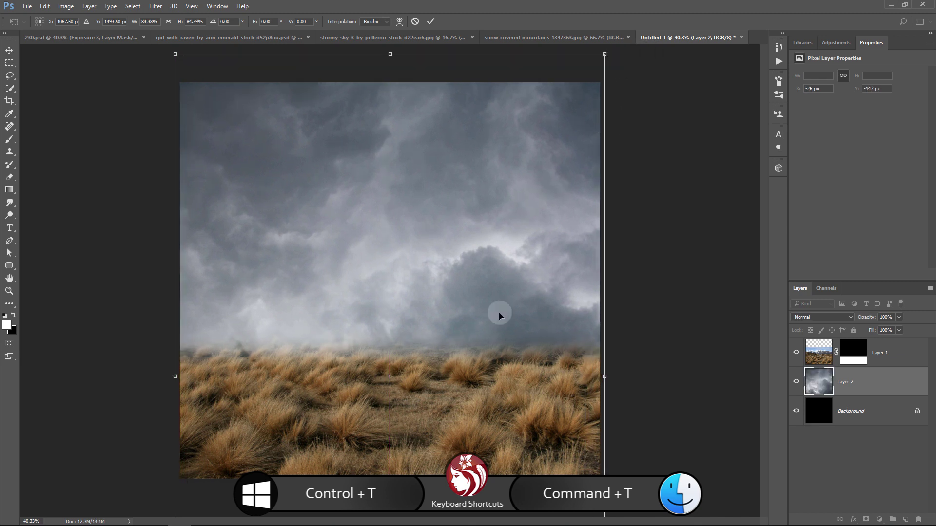
mouse_move(499, 313)
left_mouse_down()
mouse_move(488, 274)
mouse_move(495, 230)
left_mouse_up()
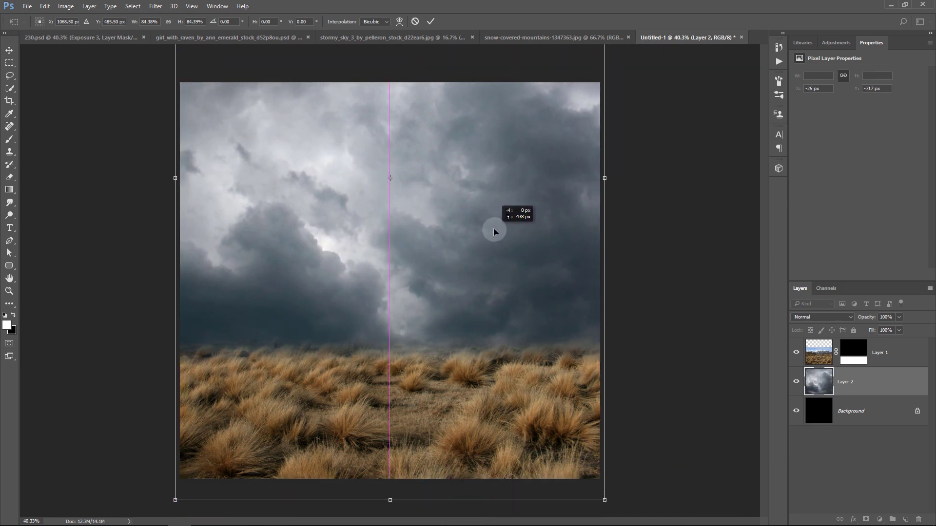
key("Return")
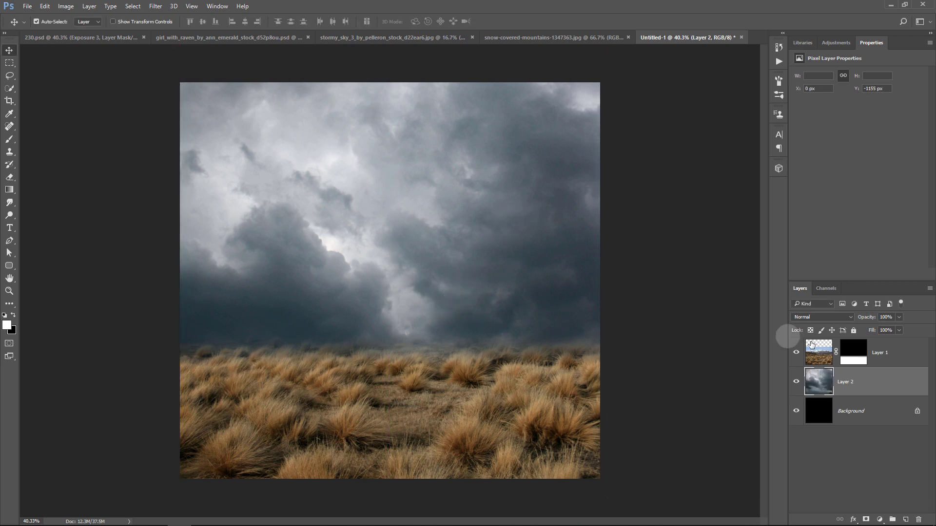
- Apply the grass layer's mask permanently and compare the grass and sky layers
left_click(892, 359)
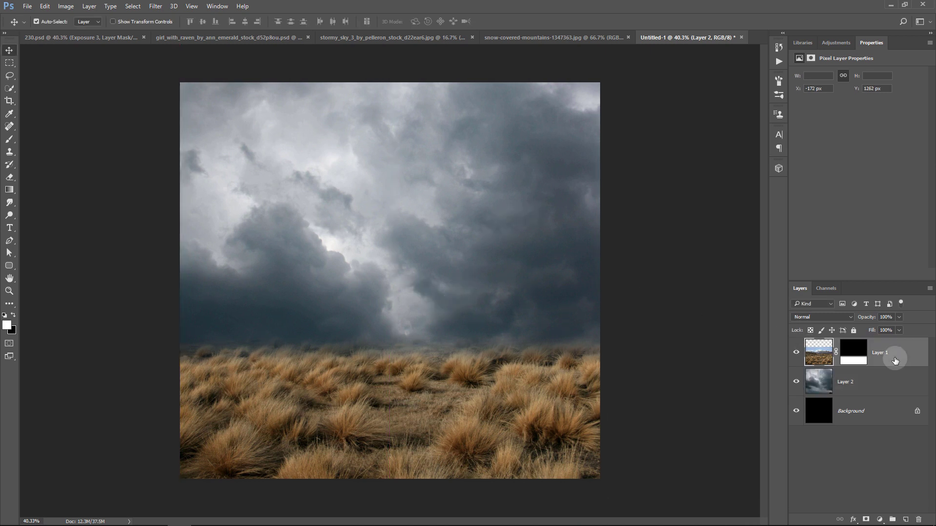
right_click(859, 359)
left_click(863, 388)
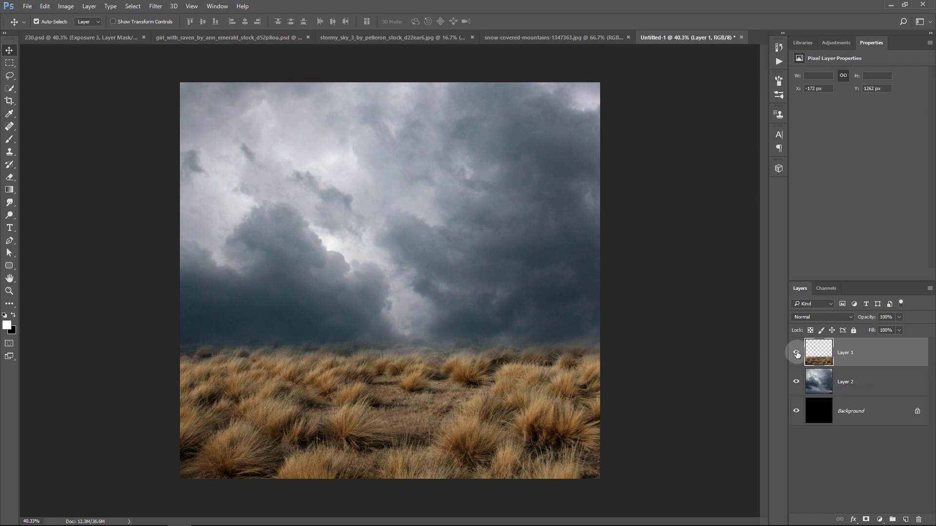
left_click(796, 352)
left_click(795, 381)
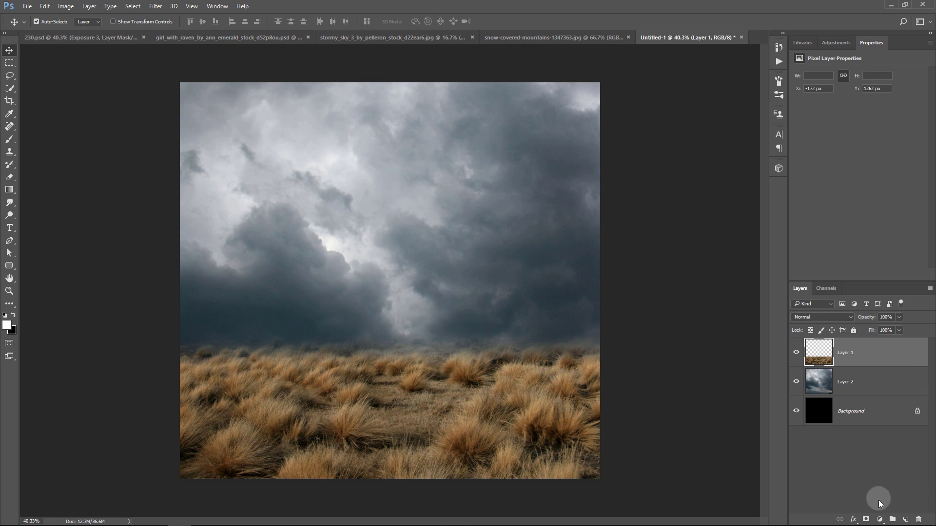
- Add a Hue/Saturation adjustment clipped to the grass, saturation -60
left_click(879, 519)
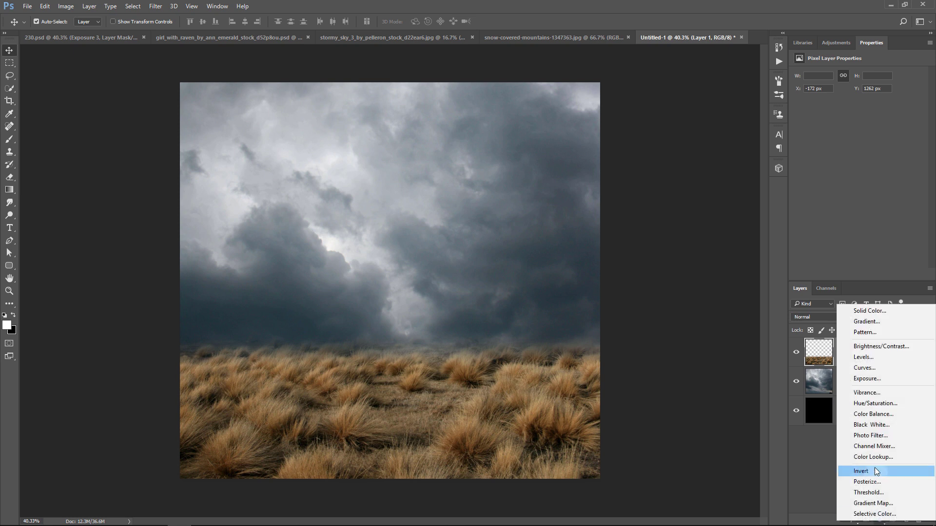
left_click(883, 403)
left_click(859, 274)
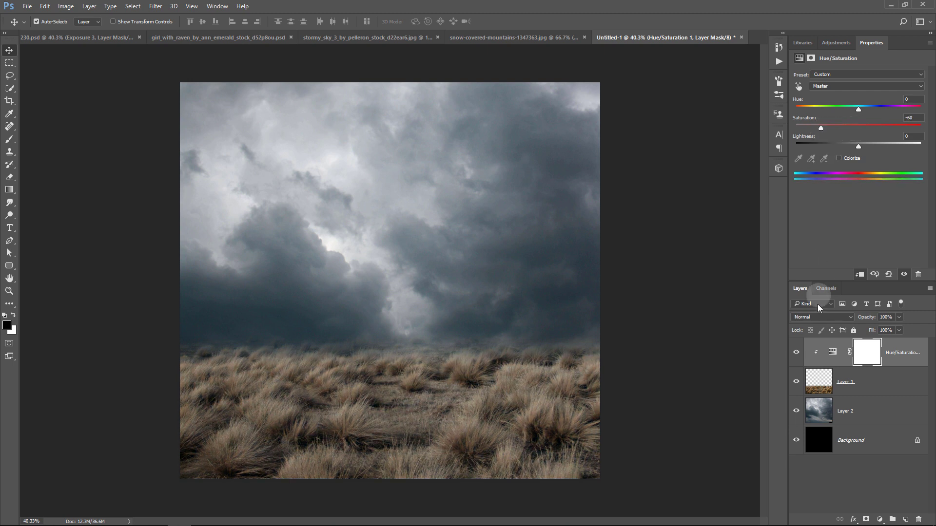
left_click(796, 353)
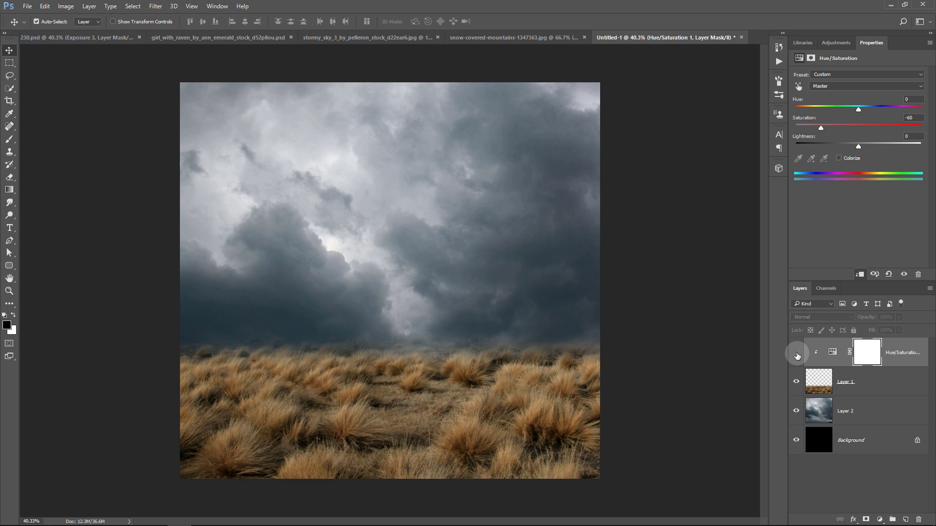
- Add a Brightness/Contrast adjustment clipped to the grass: brightness -95, contrast 28
left_click(880, 519)
left_click(883, 342)
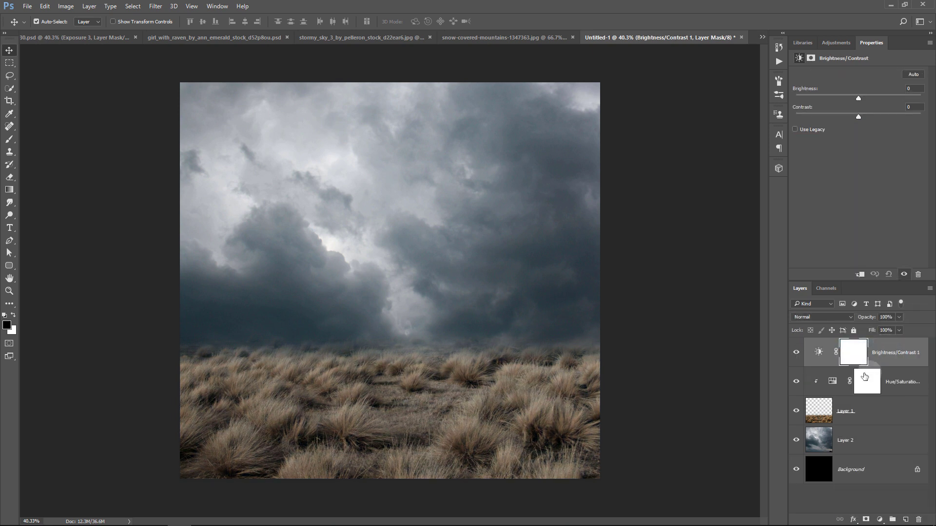
left_click(860, 274)
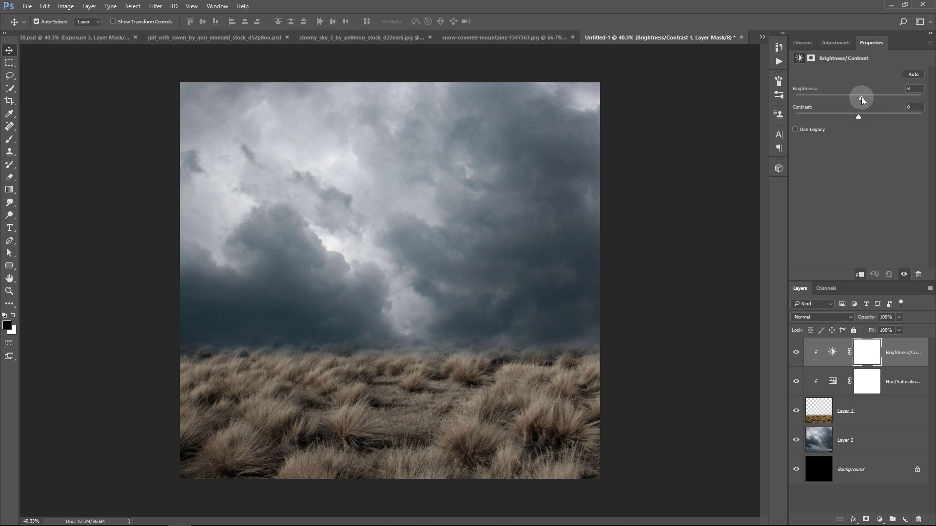
left_click_drag(861, 98, 845, 97)
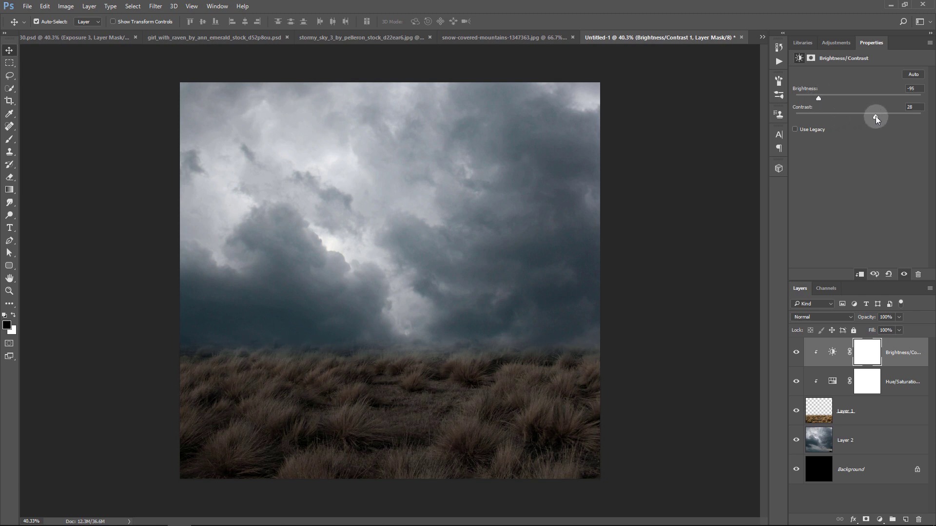
left_click(796, 353)
left_click(880, 520)
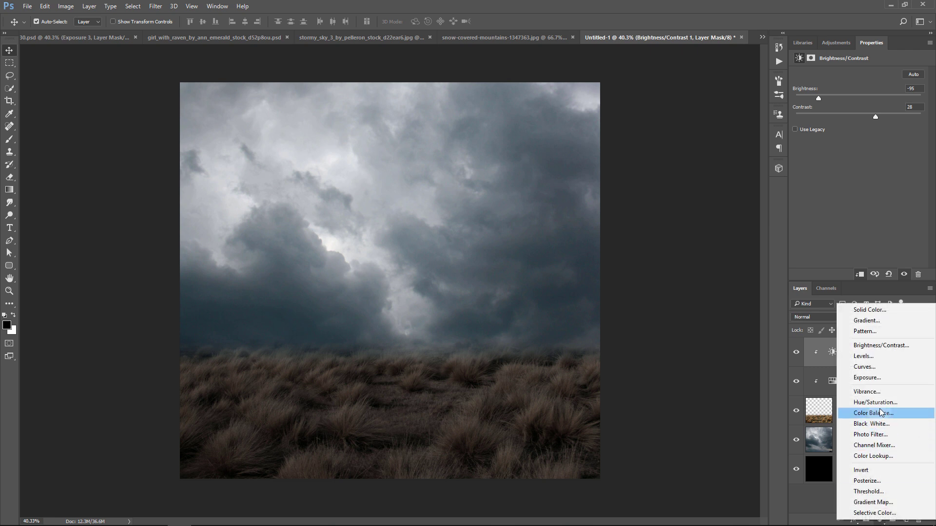
- Add an Exposure adjustment clipped to the grass: exposure -0.96, gamma 0.93
left_click(865, 378)
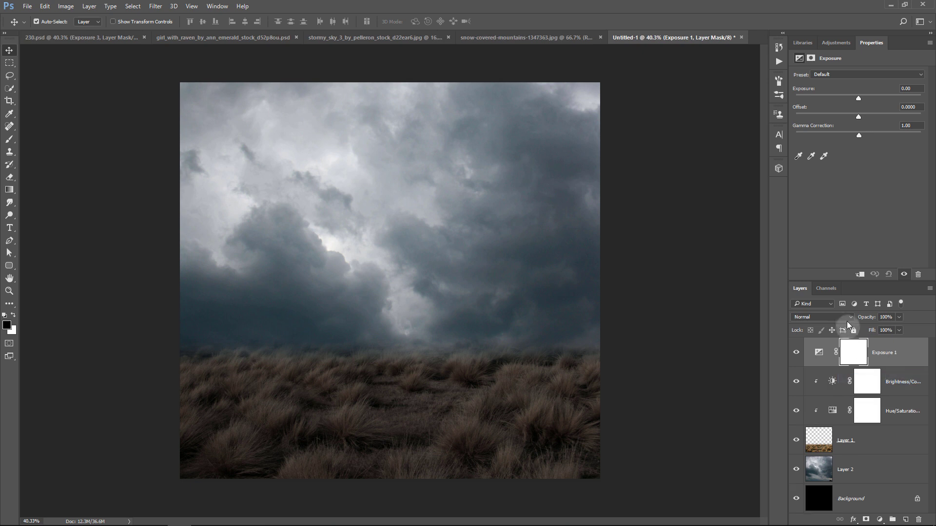
left_click(860, 276)
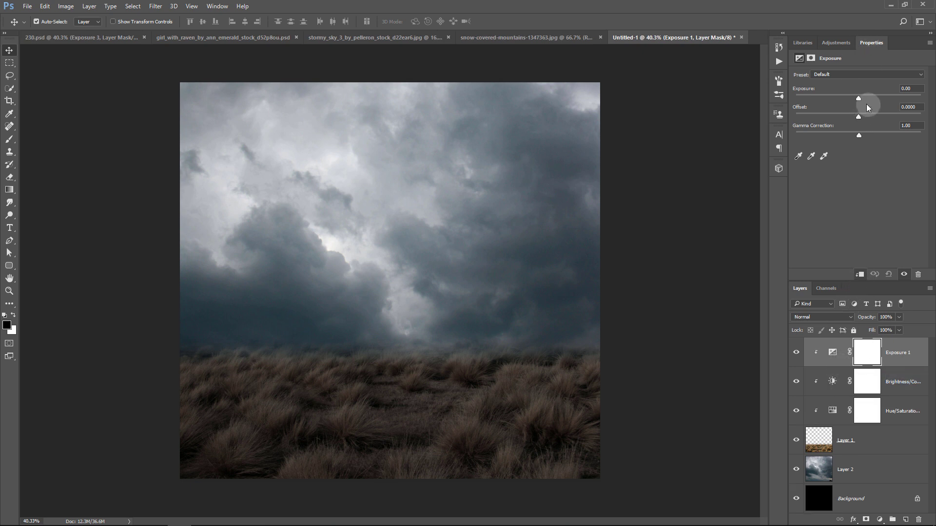
left_click_drag(858, 98, 849, 98)
left_click_drag(860, 137, 867, 138)
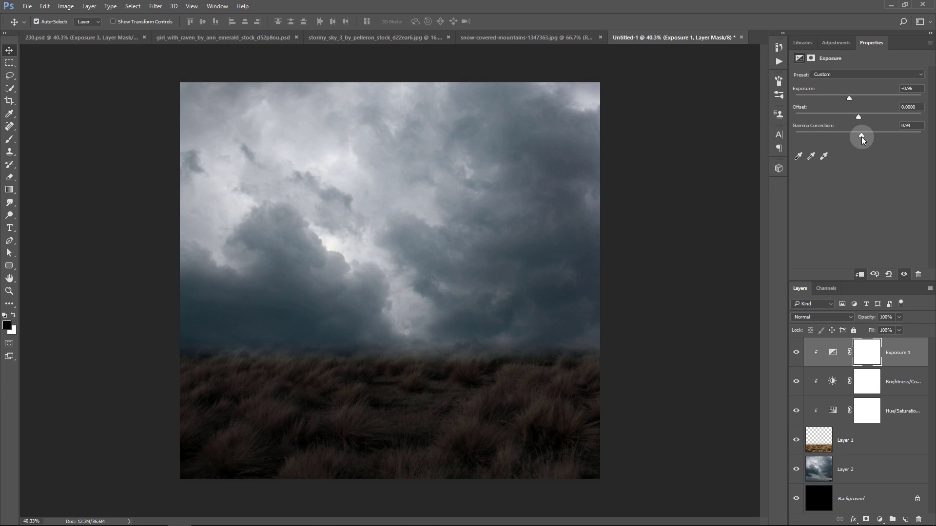
left_click_drag(861, 136, 861, 137)
left_click(796, 353)
- Add a Gradient Fill layer over the whole scene with default settings
left_click(880, 519)
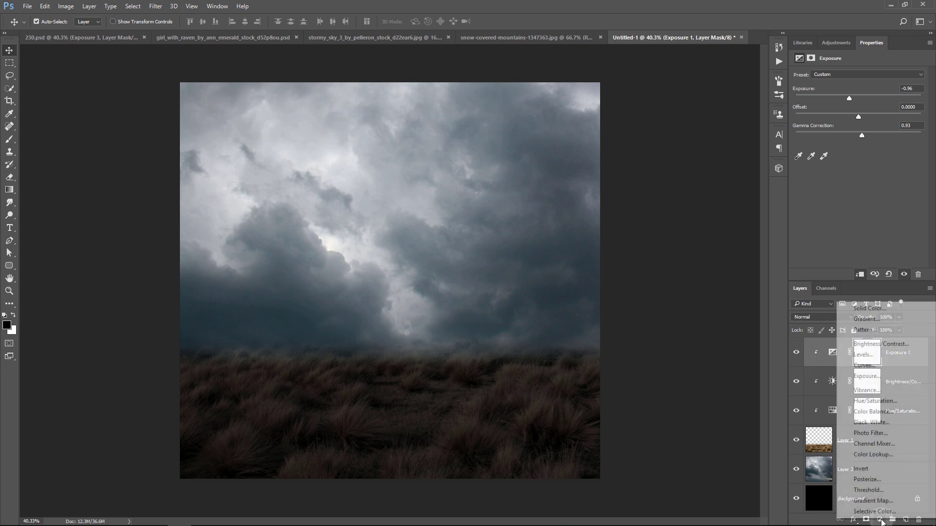
left_click(865, 320)
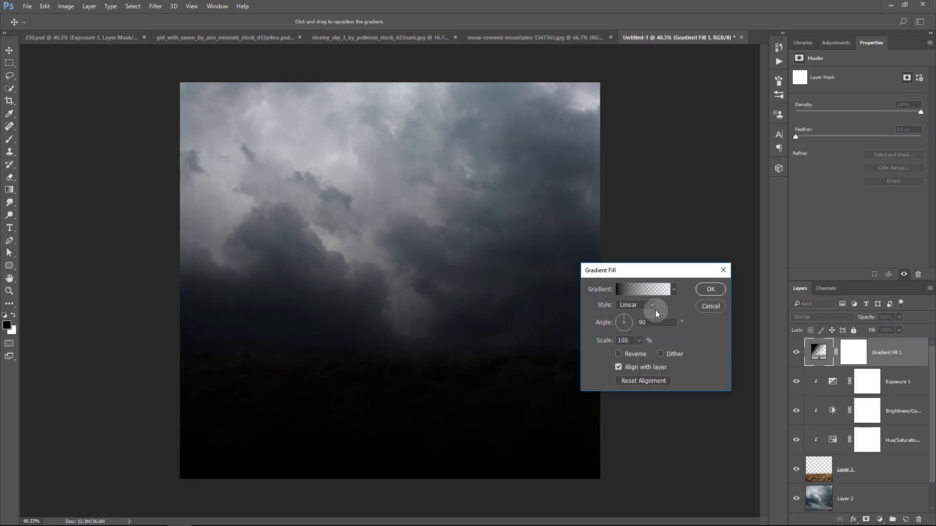
left_click(715, 292)
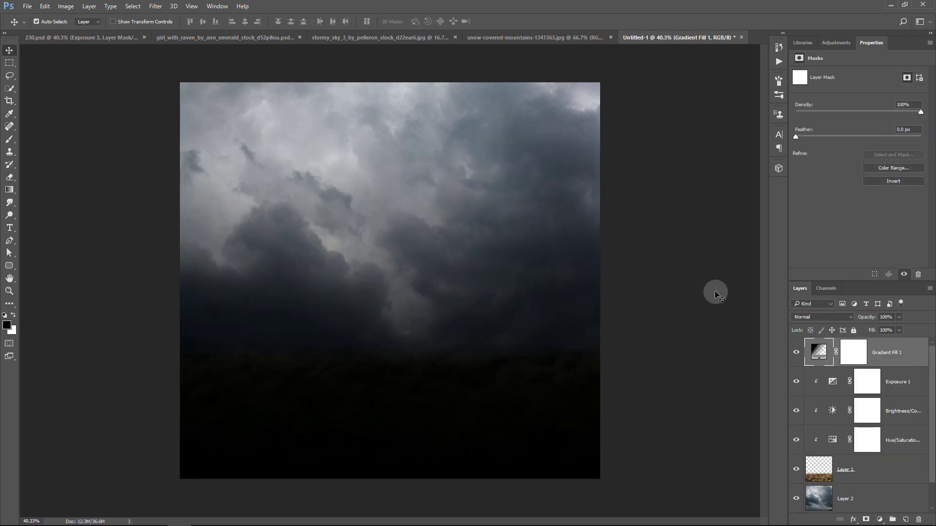
- Blend the gradient fill as Soft Light at 34% opacity
left_click(832, 318)
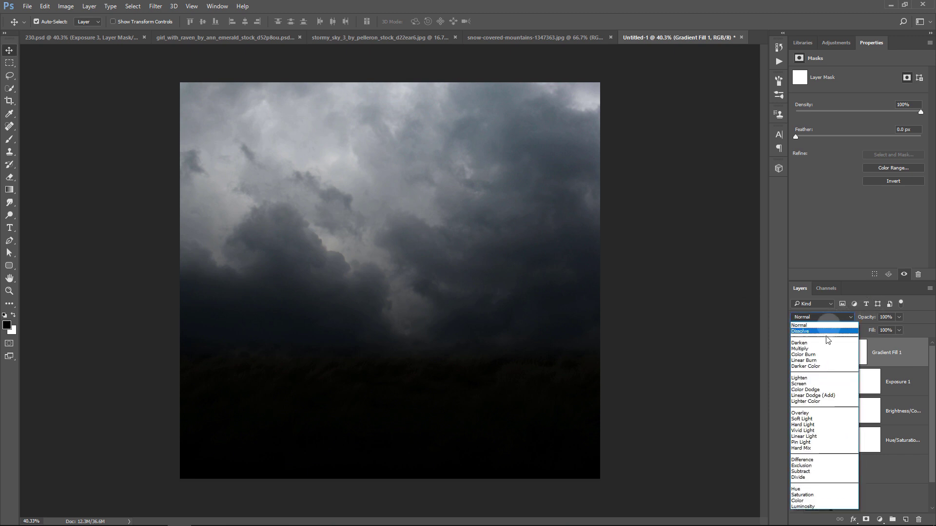
left_click(818, 419)
left_click(898, 317)
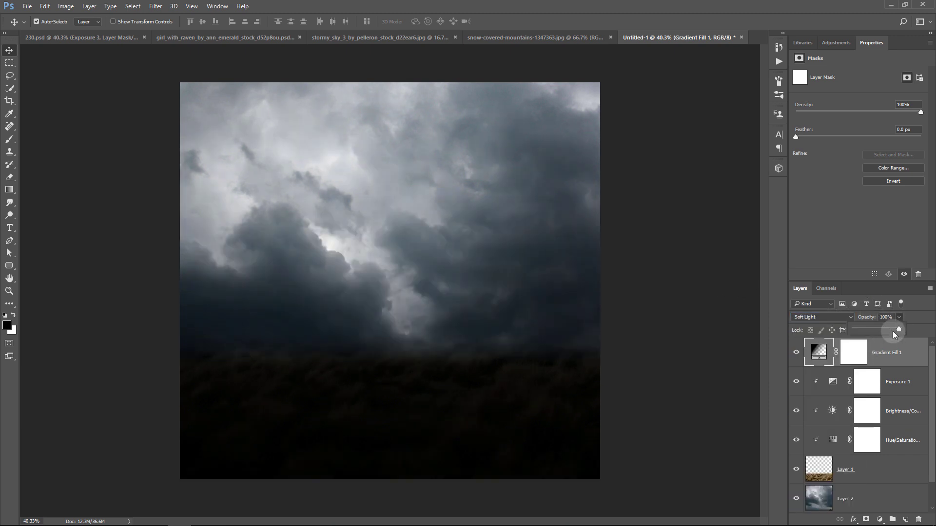
left_click_drag(866, 332, 870, 333)
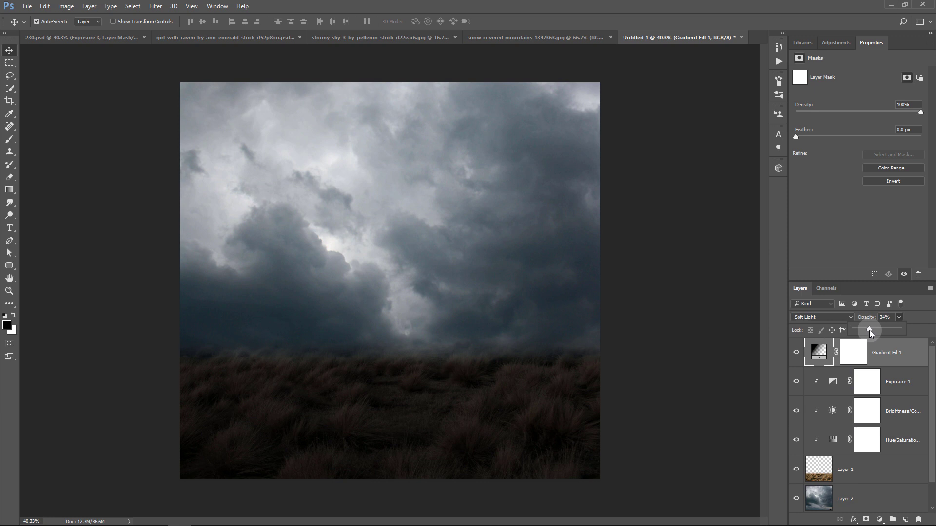
left_click(797, 355)
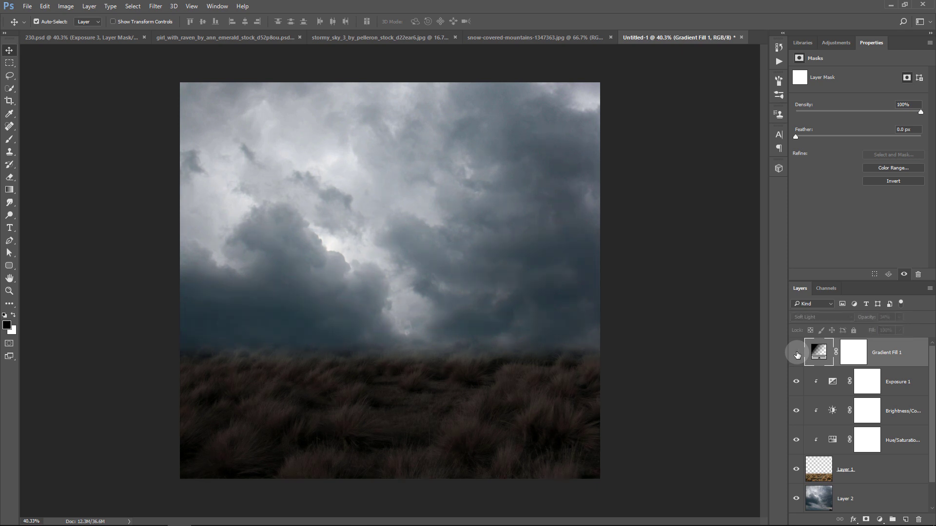
left_click(796, 354)
left_click(797, 354)
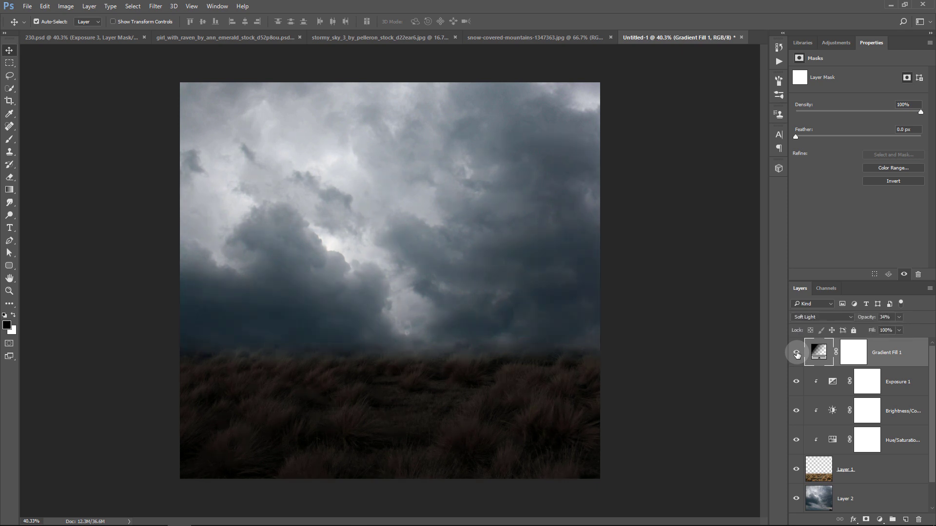
scroll(876, 427, "down", 1)
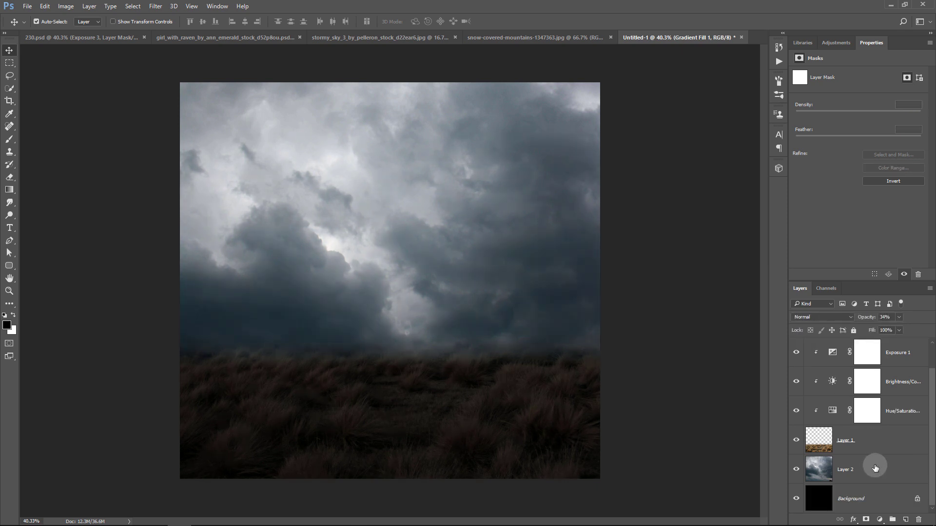
- Camera Raw the sky layer: clarity +51, shadows +27, highlights -26, whites -27, blacks +26
left_click(875, 469)
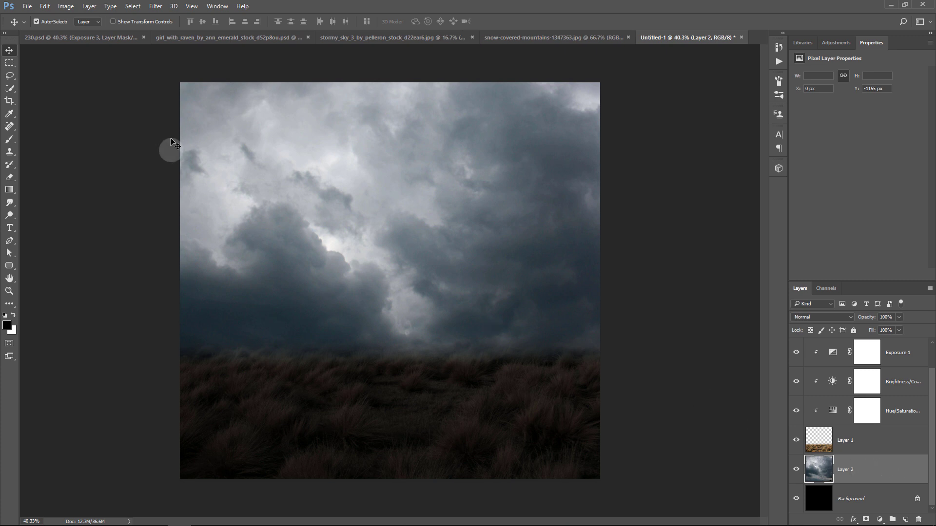
left_click(152, 7)
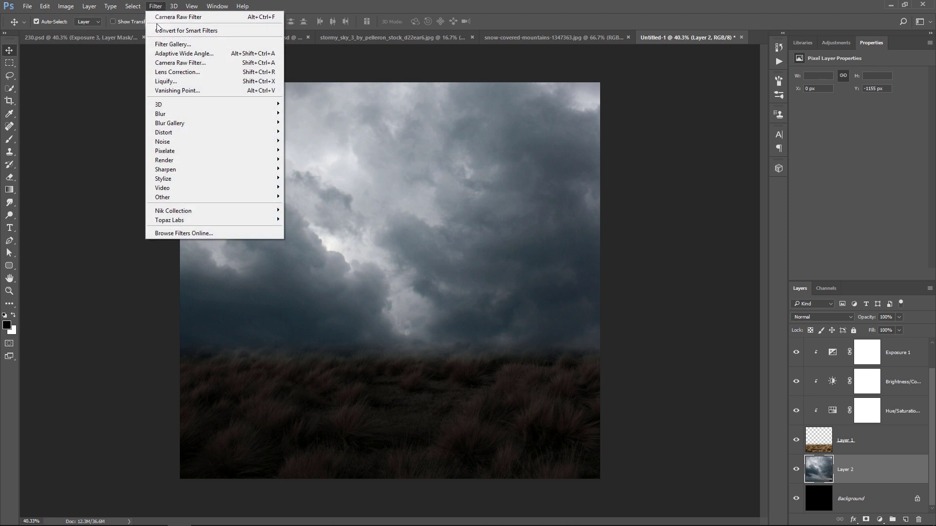
left_click(174, 62)
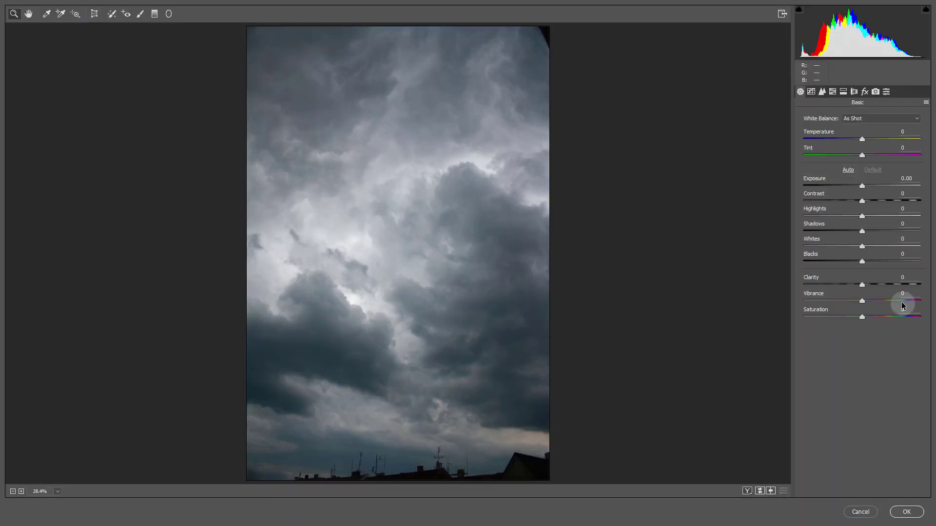
mouse_move(862, 285)
left_mouse_down()
mouse_move(890, 284)
mouse_move(886, 264)
left_mouse_up()
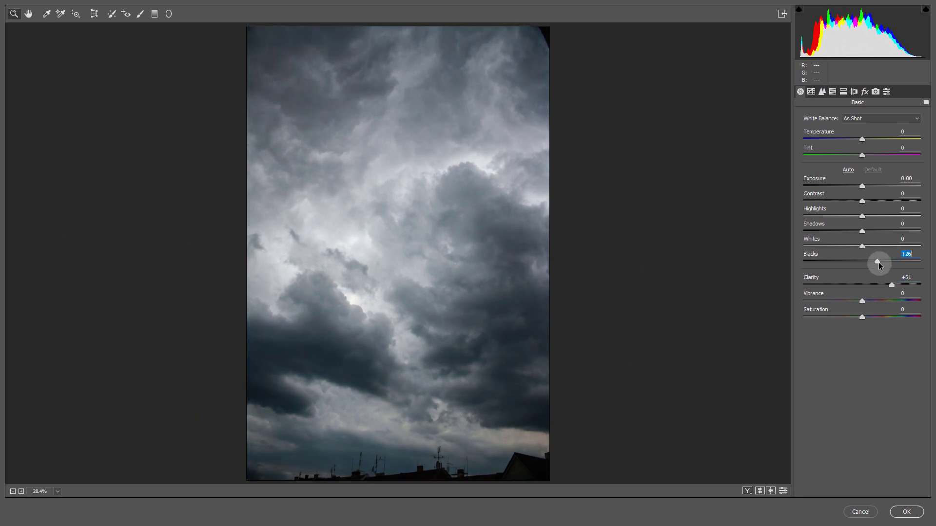
mouse_move(862, 246)
left_mouse_down()
mouse_move(842, 247)
mouse_move(885, 232)
mouse_move(838, 216)
mouse_move(846, 216)
left_mouse_up()
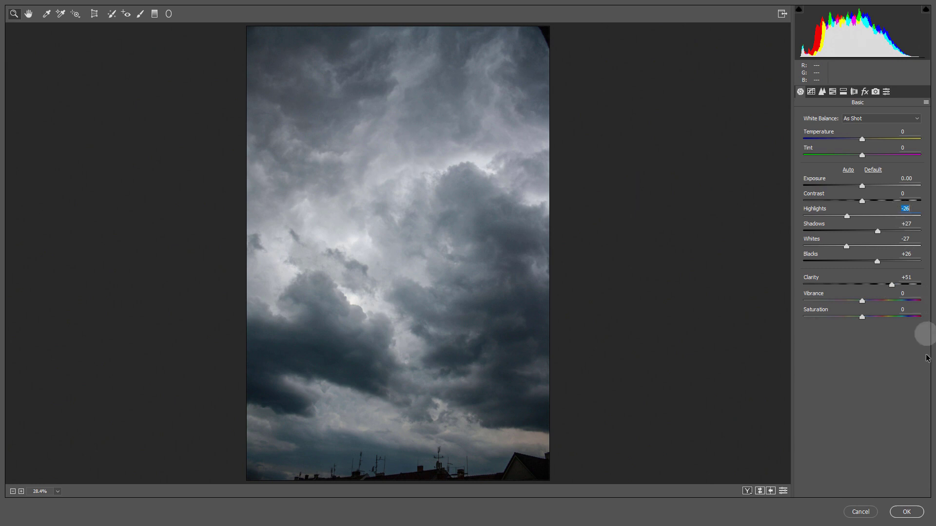
left_click(918, 516)
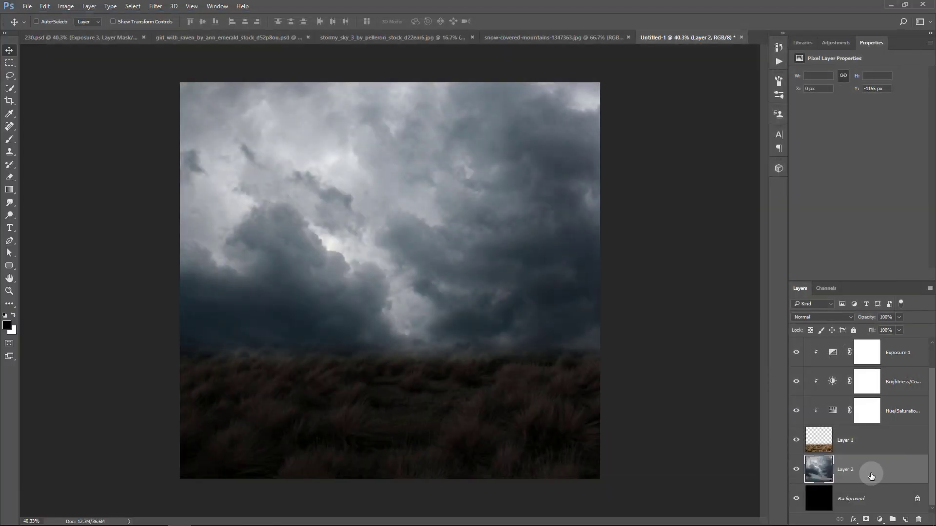
- Add a Hue/Saturation adjustment above the sky layer with saturation -54
key("ctrl")
left_click(879, 519)
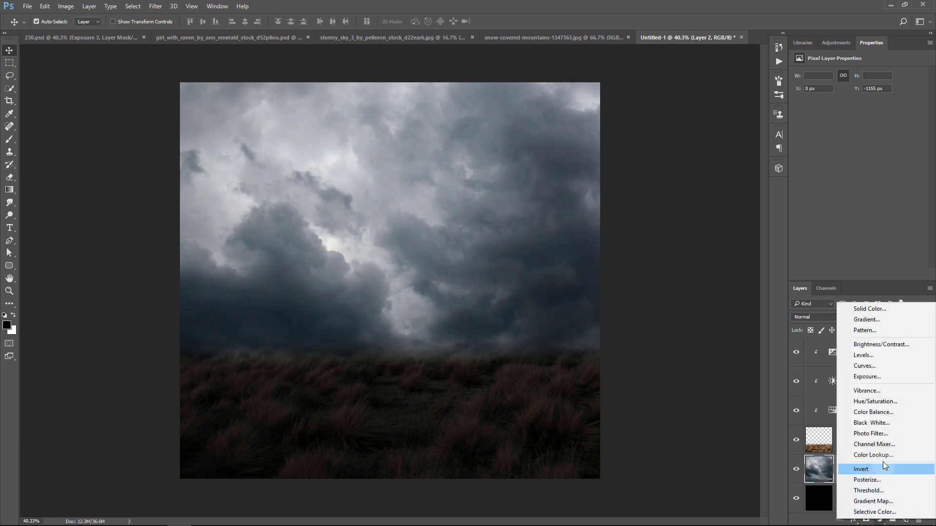
left_click(886, 402)
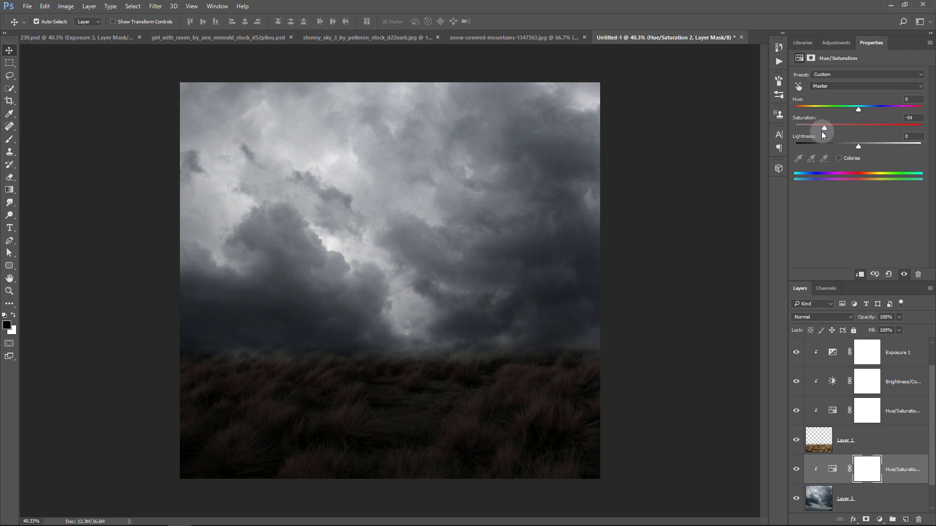
left_click(879, 521)
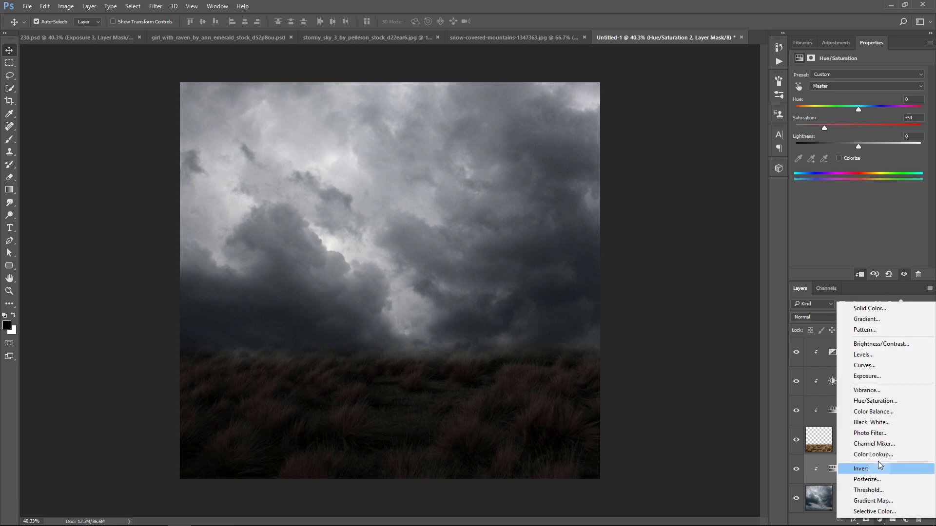
- Add a black Color Fill layer, clip it to the sky, and set its opacity to about 68%
left_click(884, 310)
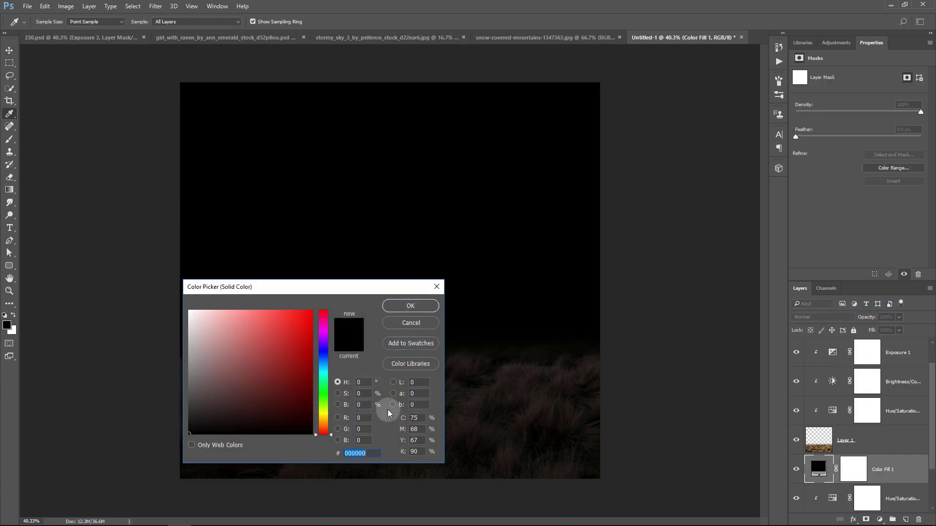
left_click(424, 307)
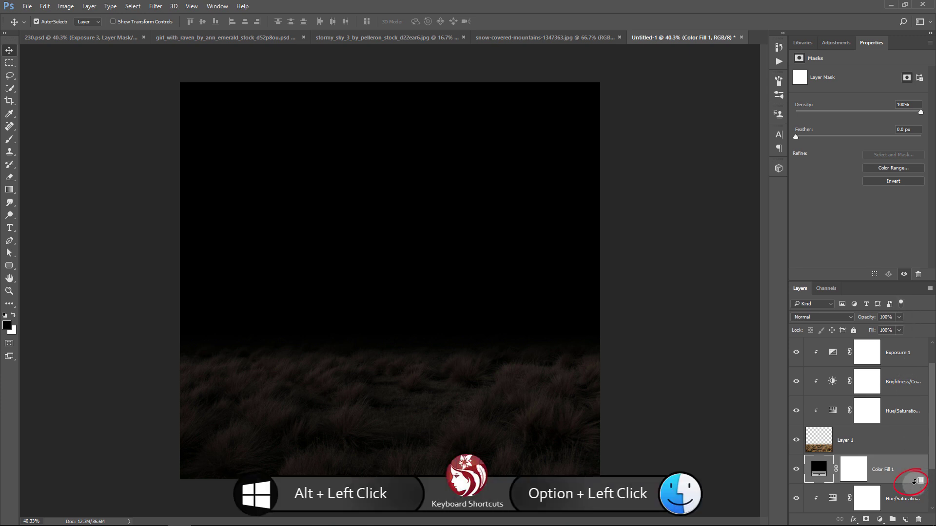
left_click(913, 482, "alt")
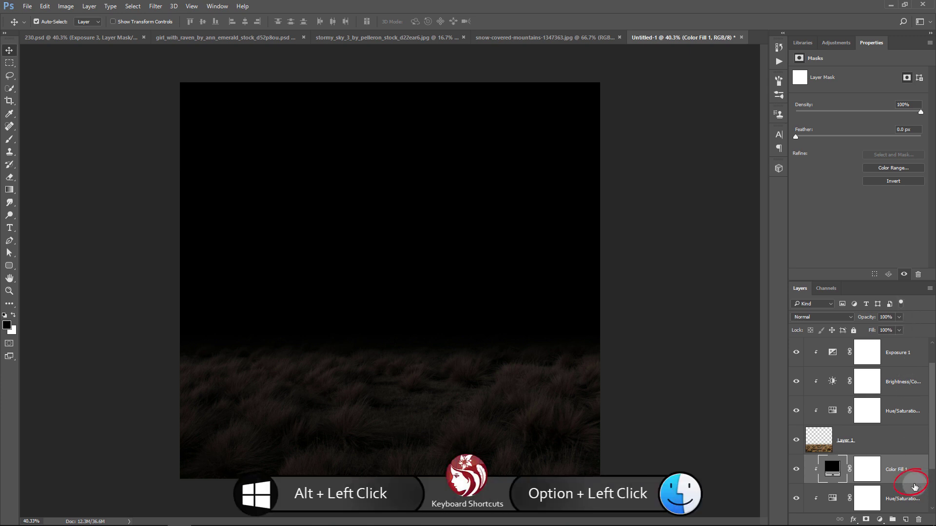
left_click(900, 317)
left_click_drag(896, 329, 881, 330)
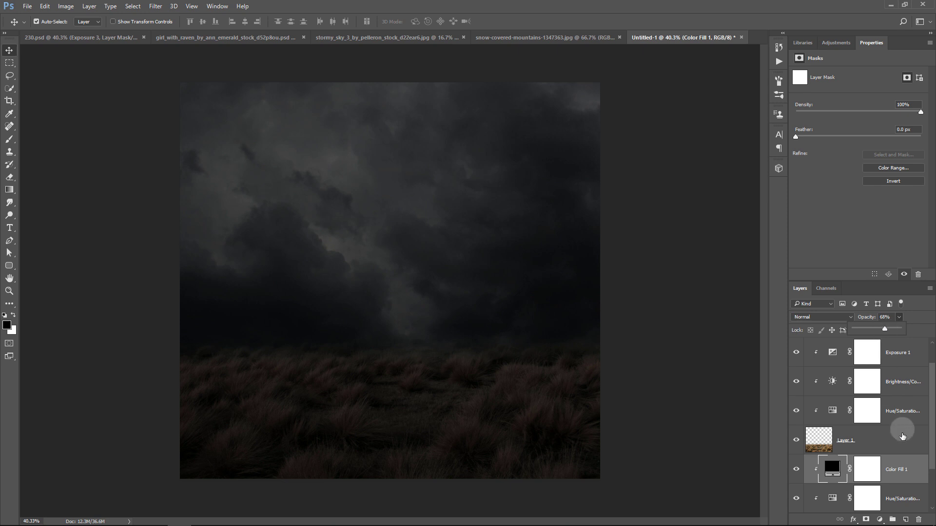
left_click(879, 519)
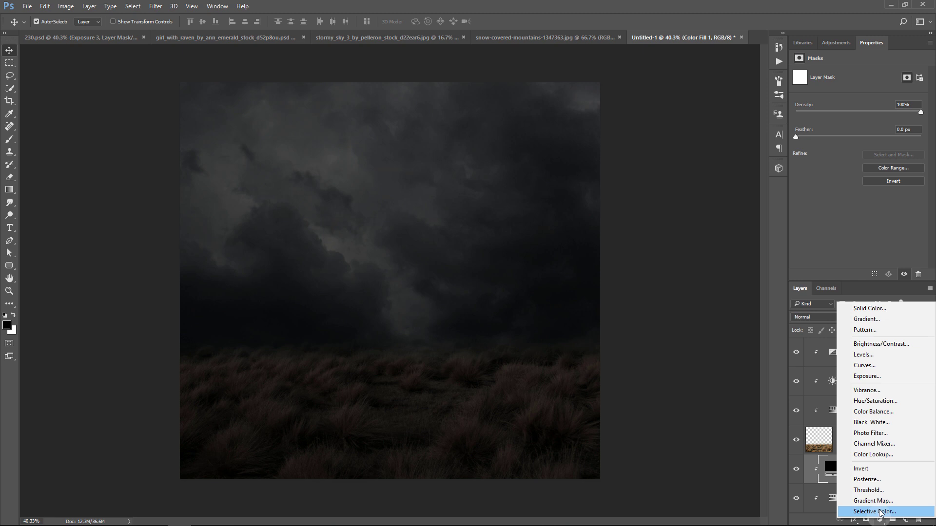
- Add a reversed radial Gradient Fill at about 188% scale, clipped onto Color Fill 1
left_click(866, 319)
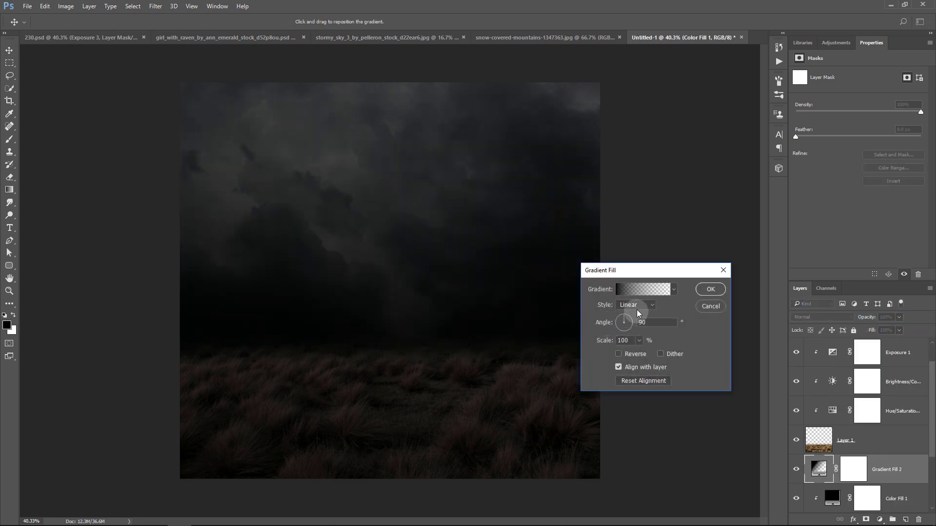
left_click(636, 305)
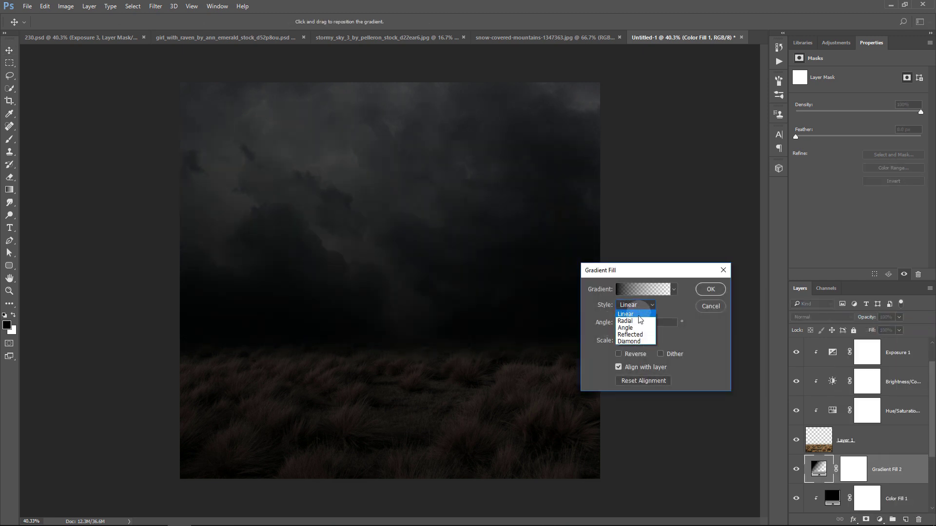
left_click(619, 353)
left_click(639, 341)
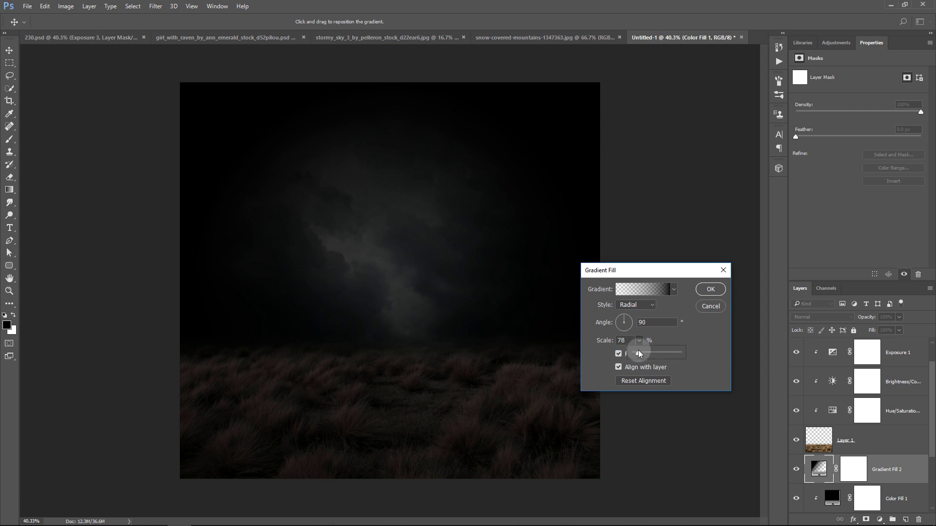
left_click_drag(638, 350, 643, 350)
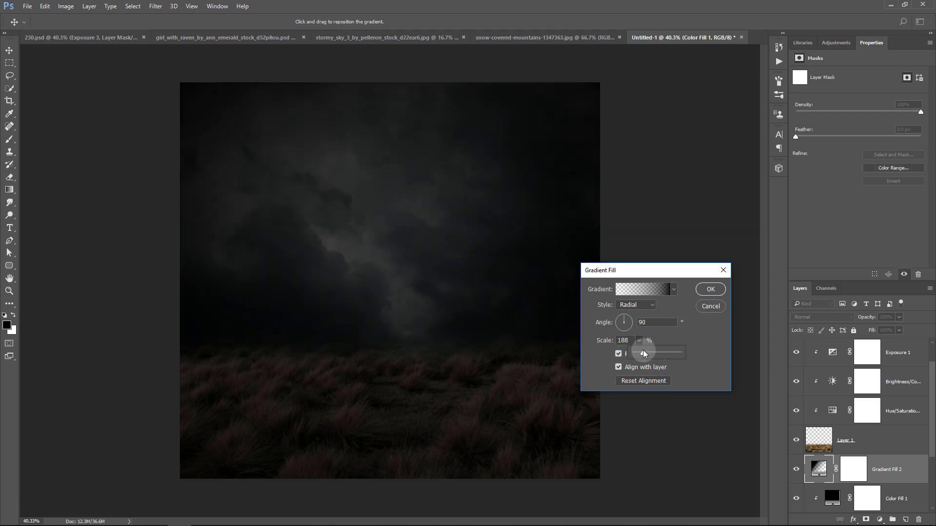
left_click(710, 289)
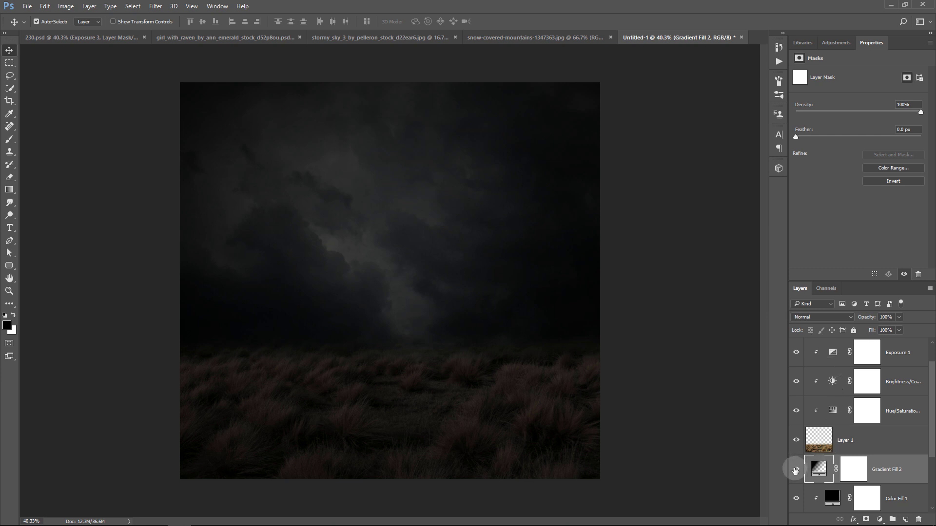
left_click(916, 482, "alt")
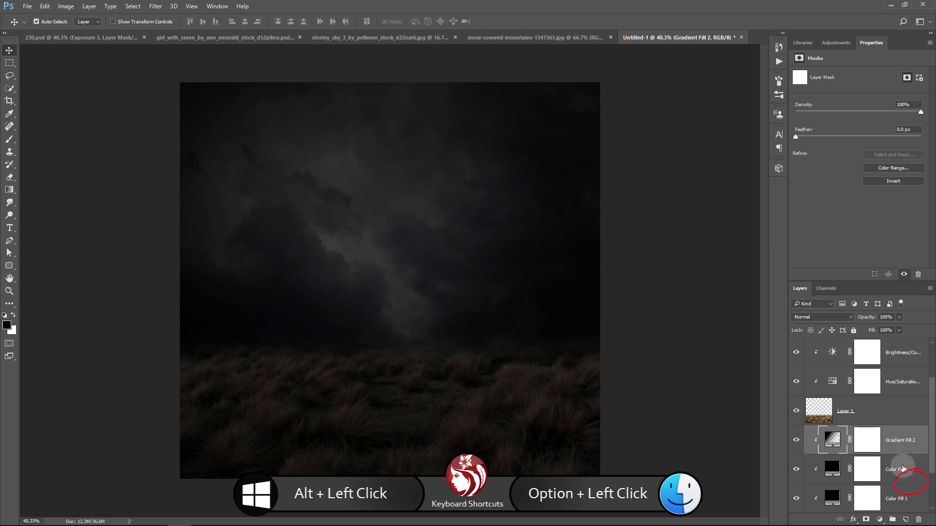
- Add a Levels adjustment above the sky's Hue/Saturation layer with midtones 0.80 and white input 209
scroll(902, 468, "down", 3)
left_click(903, 442)
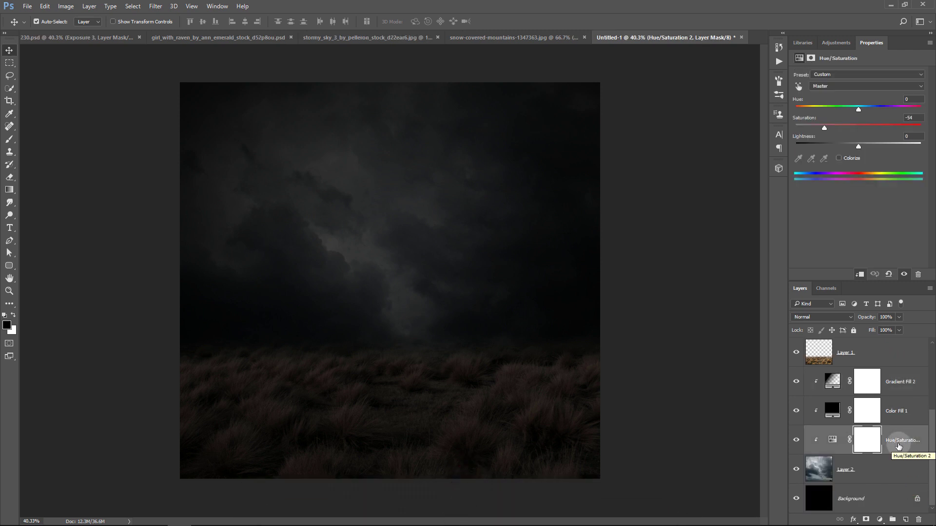
left_click(879, 519)
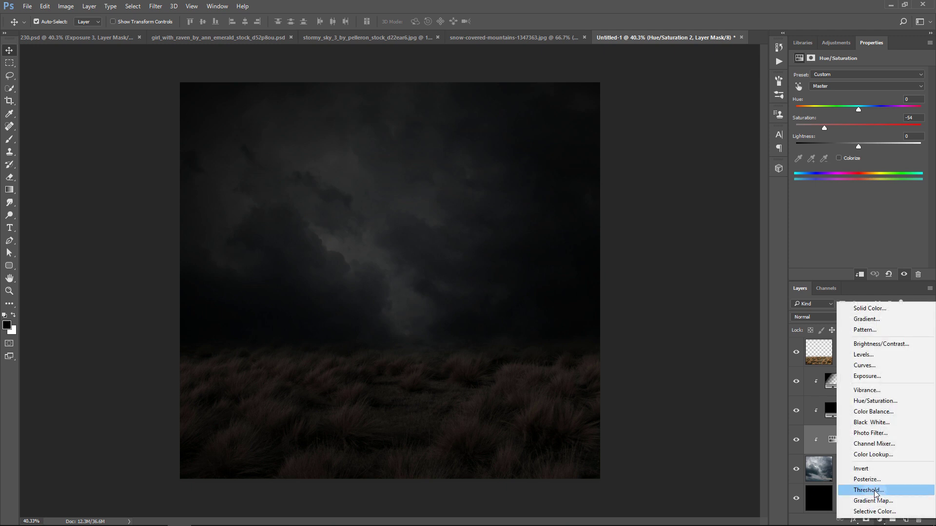
left_click(872, 357)
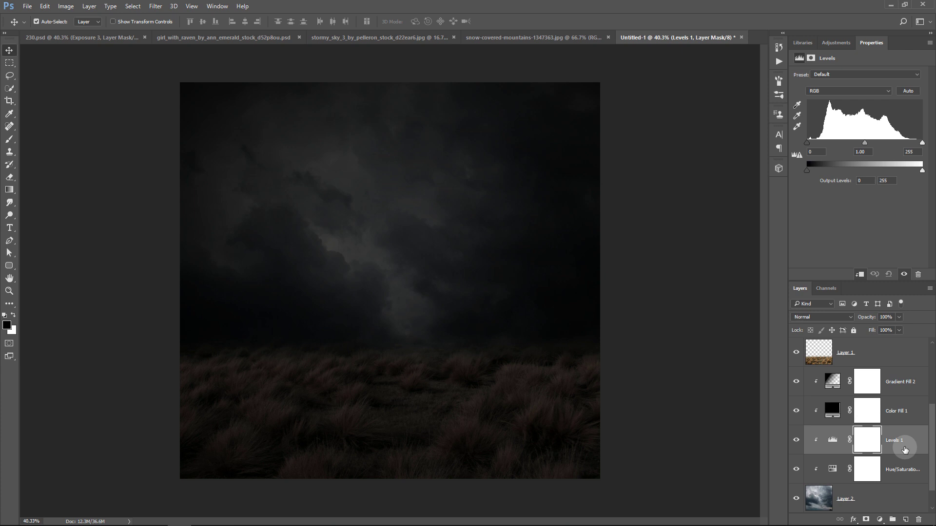
left_click(865, 144)
left_click_drag(866, 143, 907, 145)
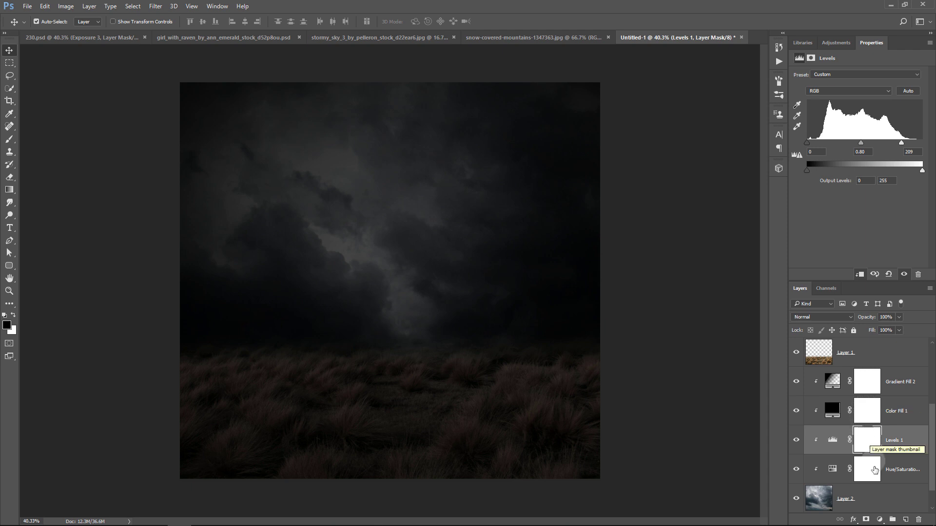
left_click(879, 519)
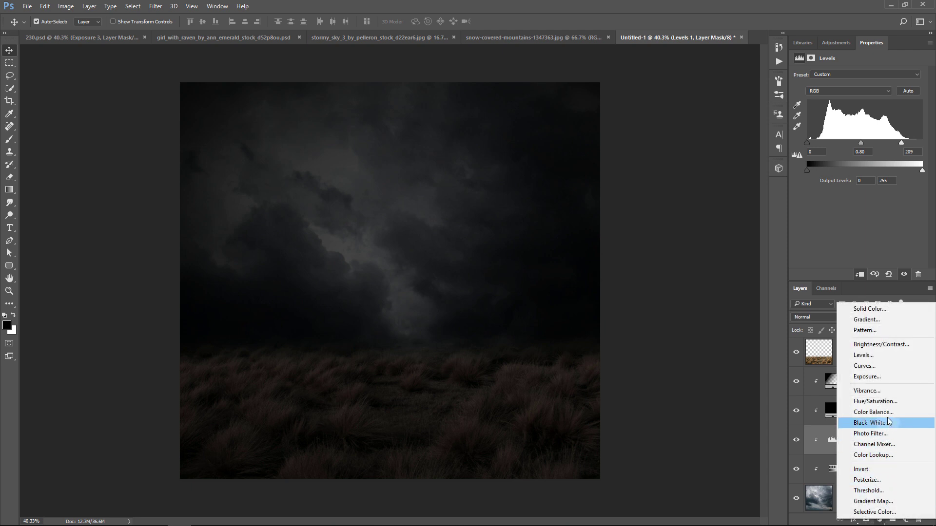
- Add an Exposure adjustment at +0.60 exposure and 0.86 gamma, compare it, then select Layer 1
left_click(890, 376)
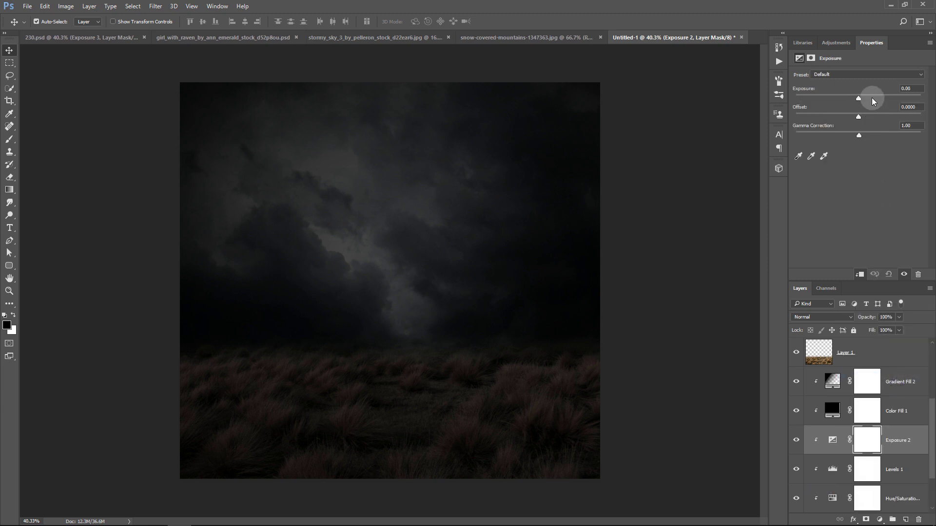
left_click_drag(858, 99, 863, 100)
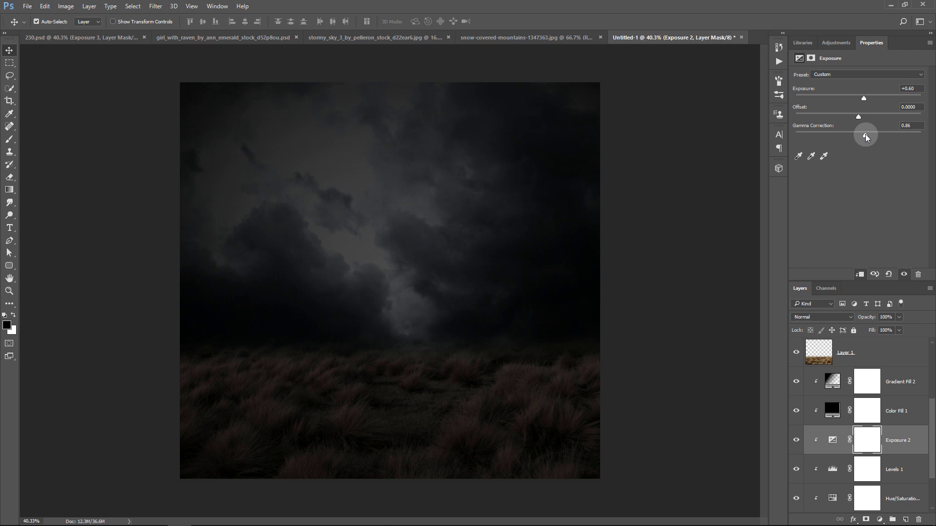
left_click(796, 441)
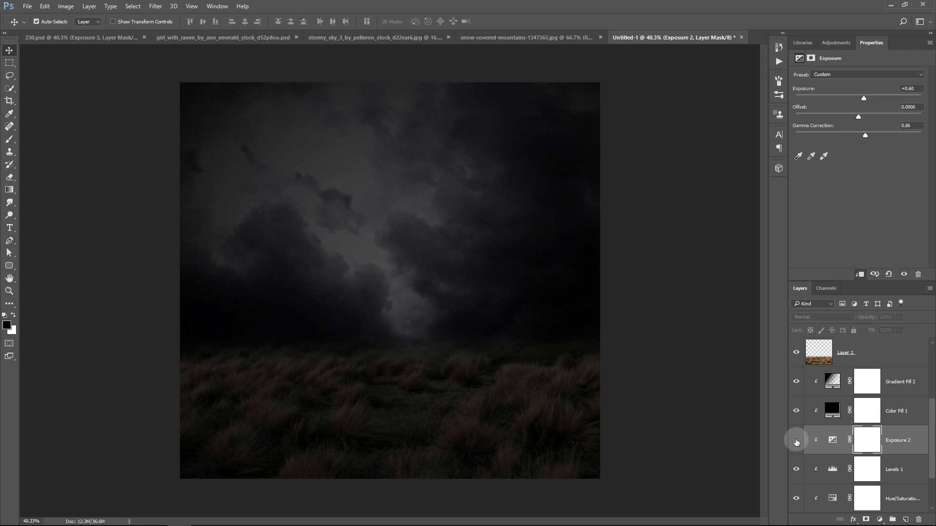
left_click(796, 441)
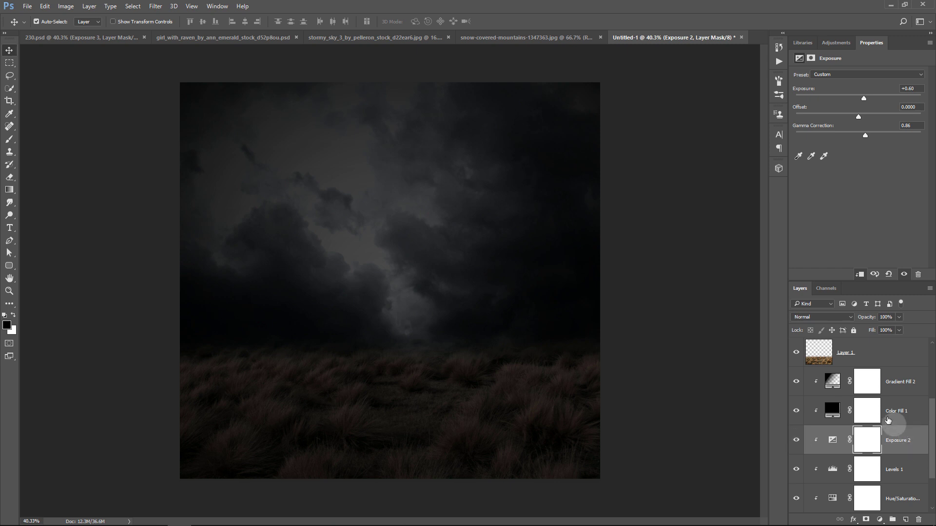
scroll(880, 407, "up", 3)
left_click(884, 444)
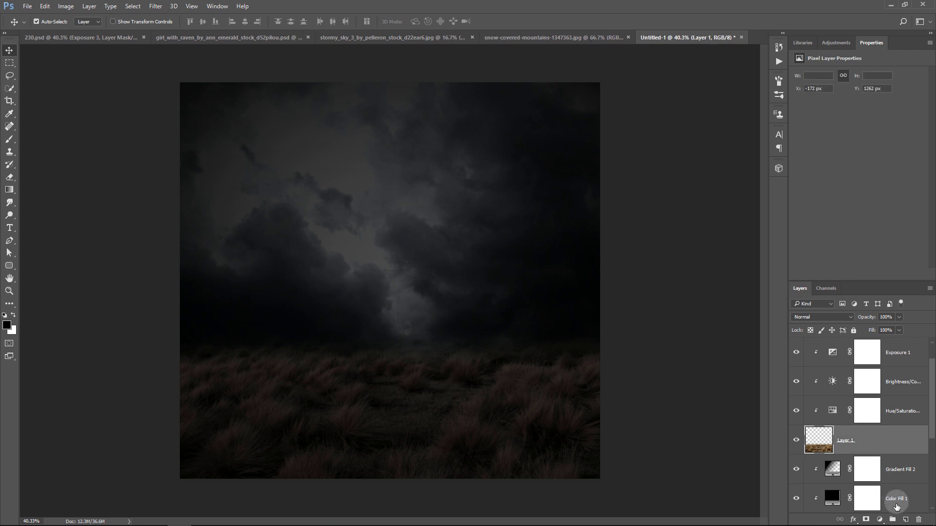
- Add a new Overlay-blended layer above the grass filled with 50% gray
left_click(905, 520)
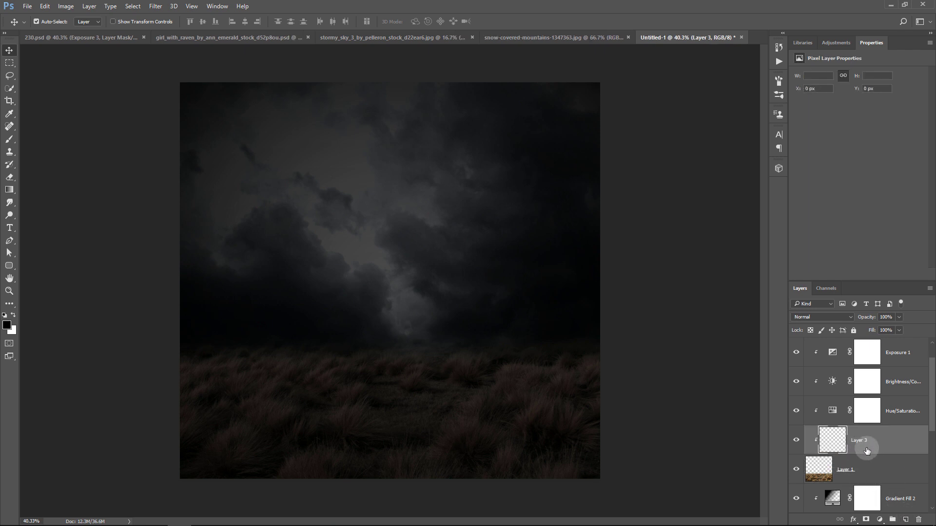
left_click(832, 318)
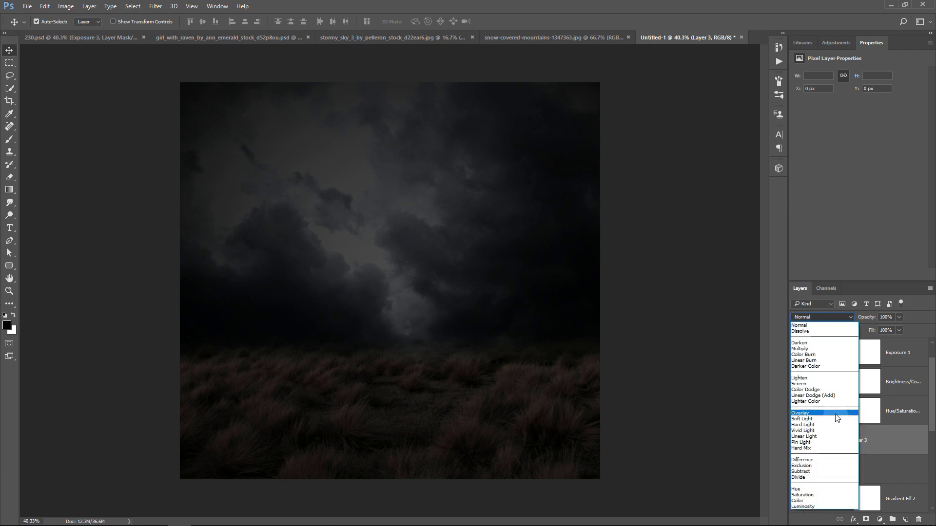
left_click(834, 417)
left_click(45, 6)
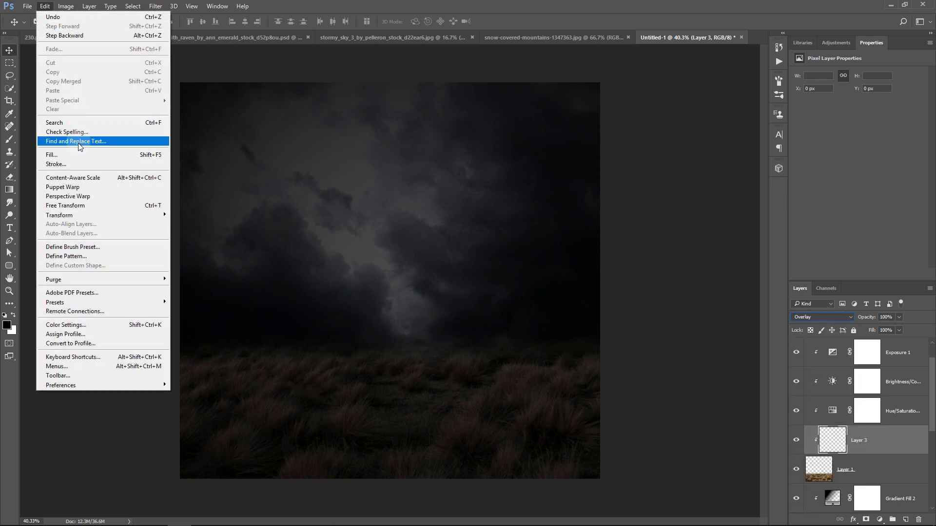
left_click(81, 155)
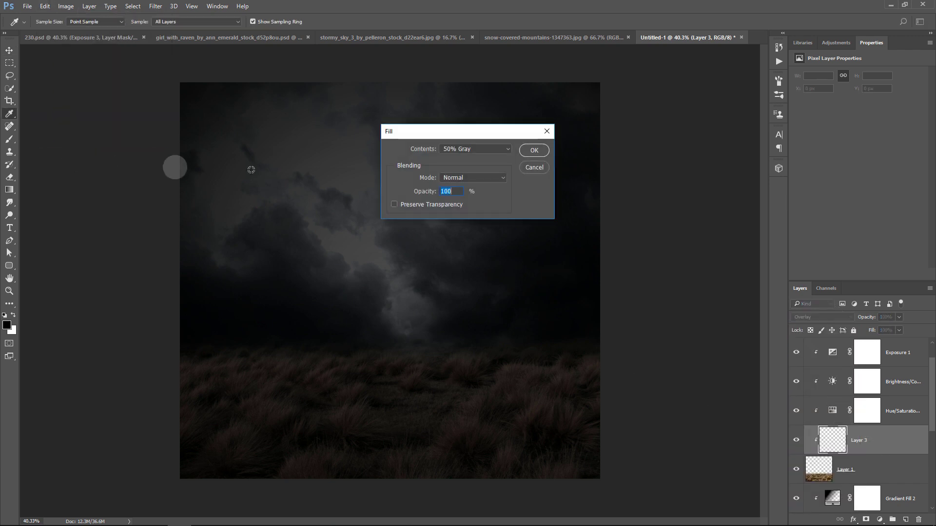
left_click(534, 150)
key("v")
- Dodge the gray layer over the lower grass field to lighten it, then compare
left_click(10, 220)
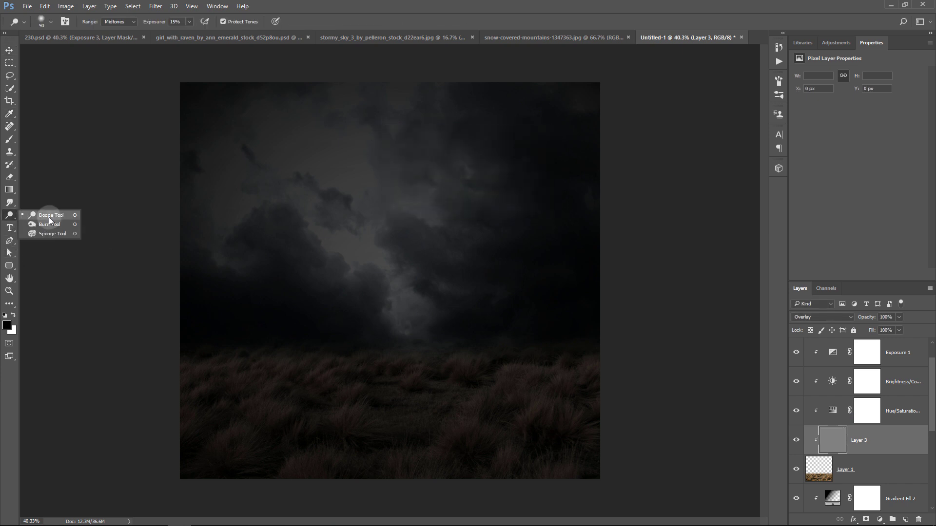
left_click(36, 215)
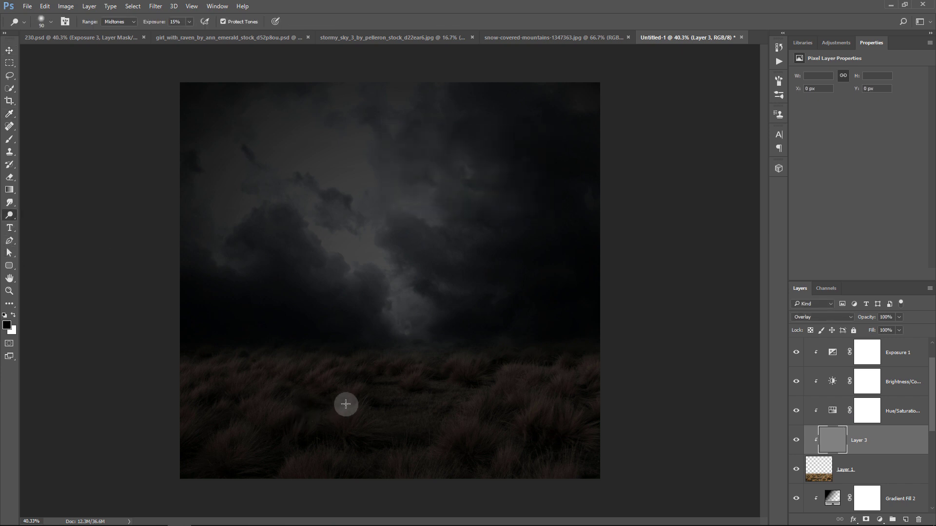
key("bracketright")
key("bracketright")
key("bracketright")
mouse_move(265, 396)
left_mouse_down()
mouse_move(530, 400)
mouse_move(351, 435)
mouse_move(527, 428)
mouse_move(560, 387)
mouse_move(310, 437)
left_mouse_up()
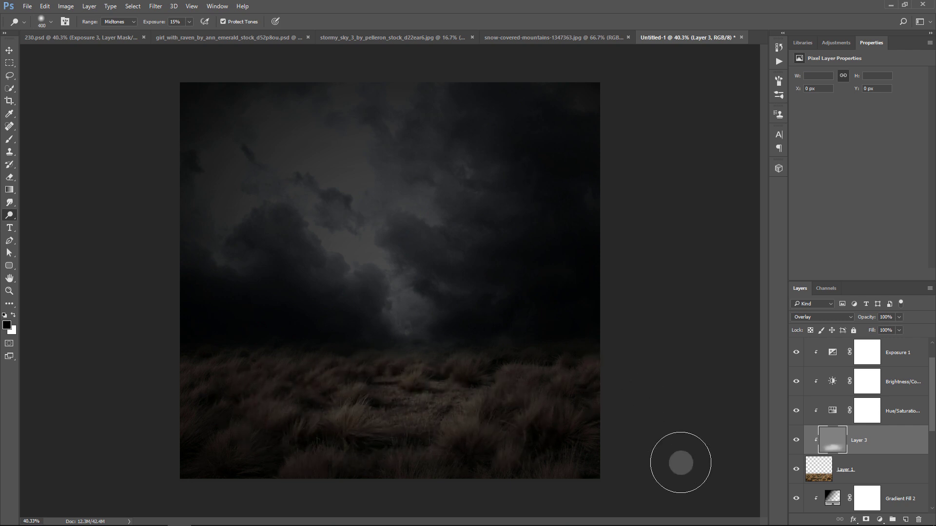
key("v")
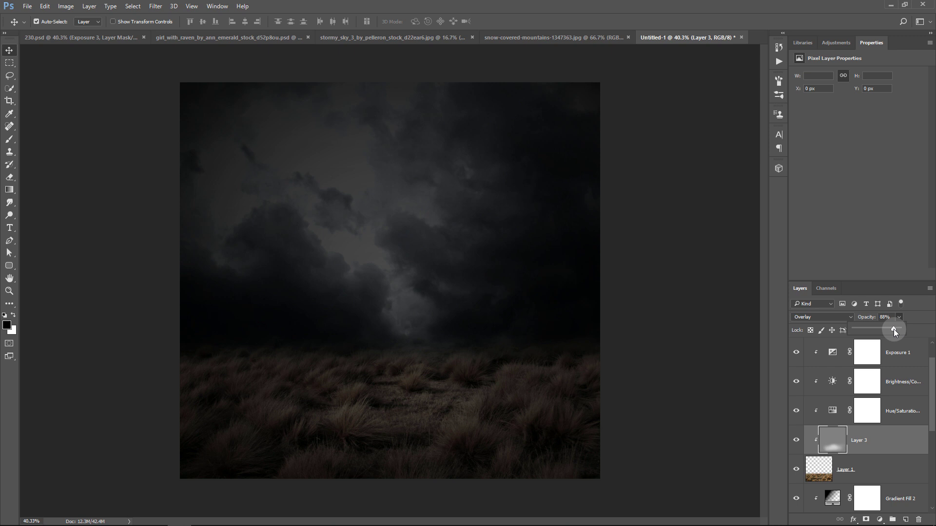
left_click(796, 443)
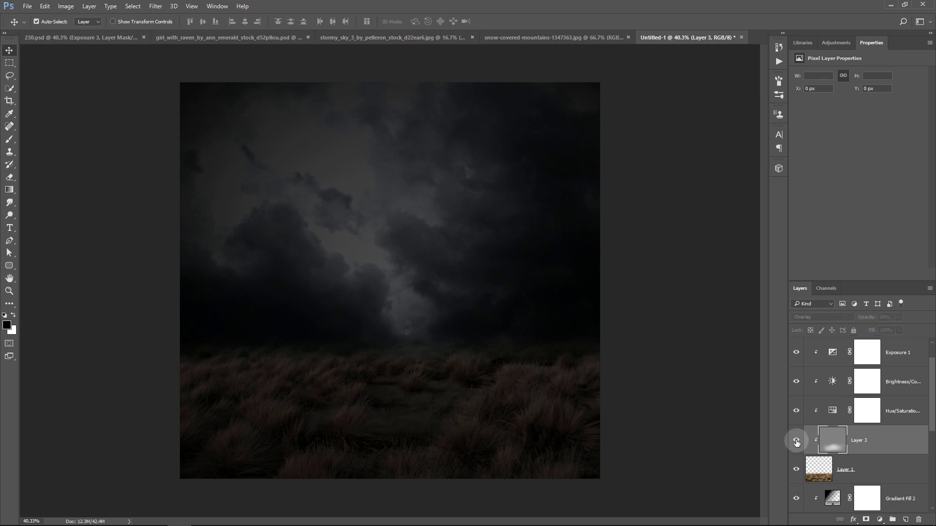
left_click(796, 442)
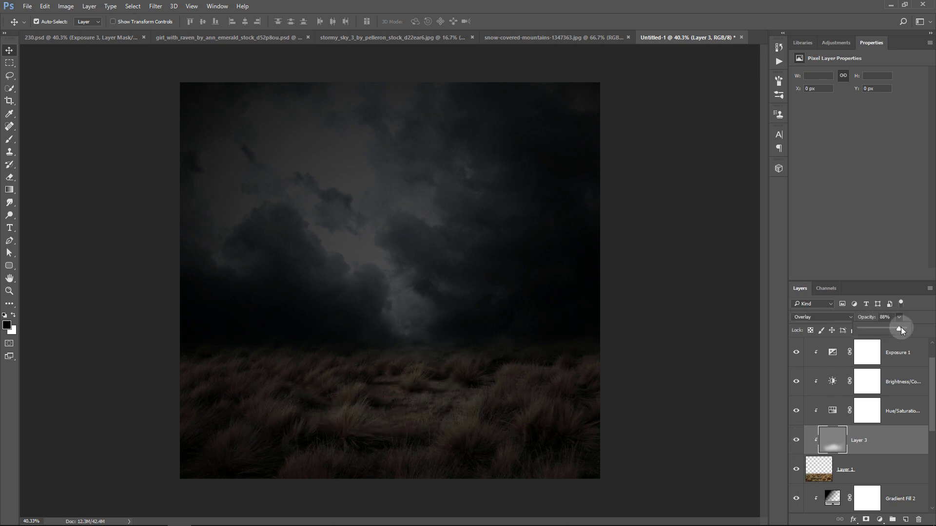
- Toggle the gray dodge layer and Layer 3 on and off to compare their effect
left_click(795, 444)
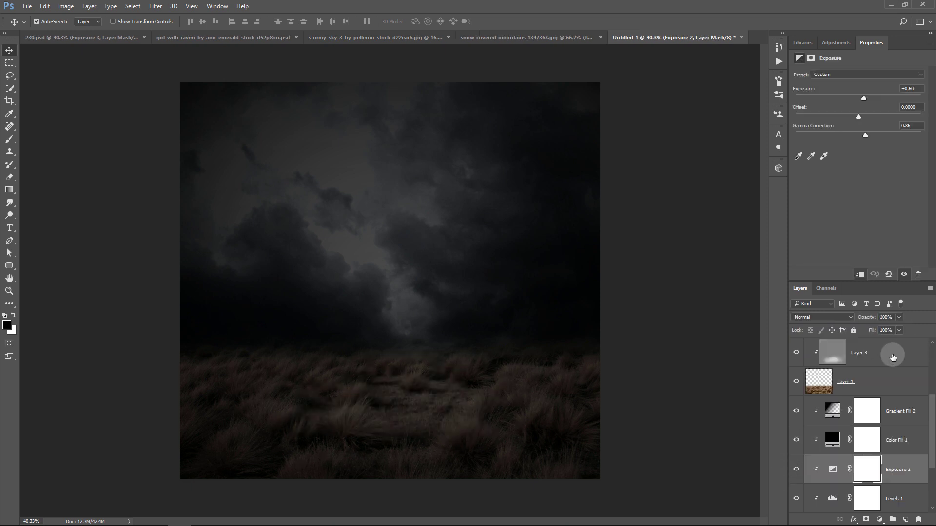
left_click(892, 359)
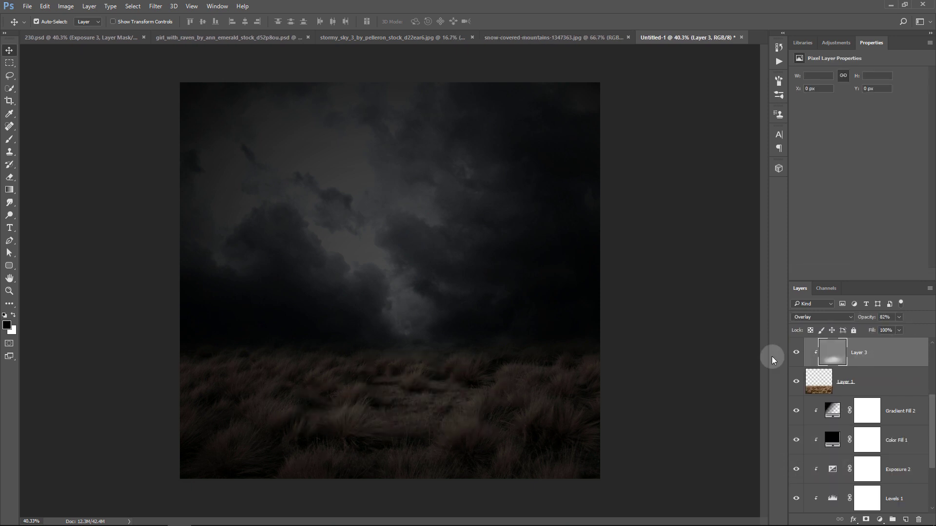
left_click(796, 353)
left_click(795, 352)
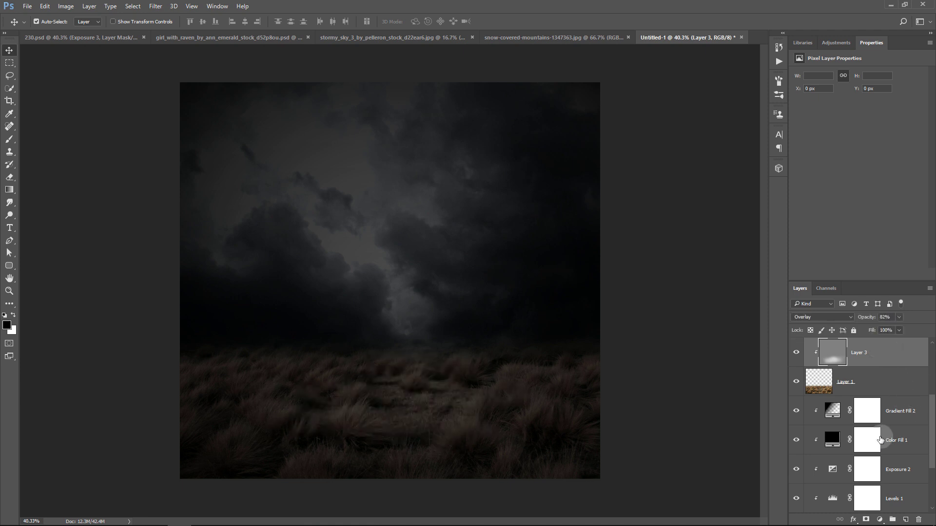
- Move Exposure 2 above Gradient Fill 2 and add a new empty Layer 4
left_click(883, 465)
scroll(886, 468, "down", 2)
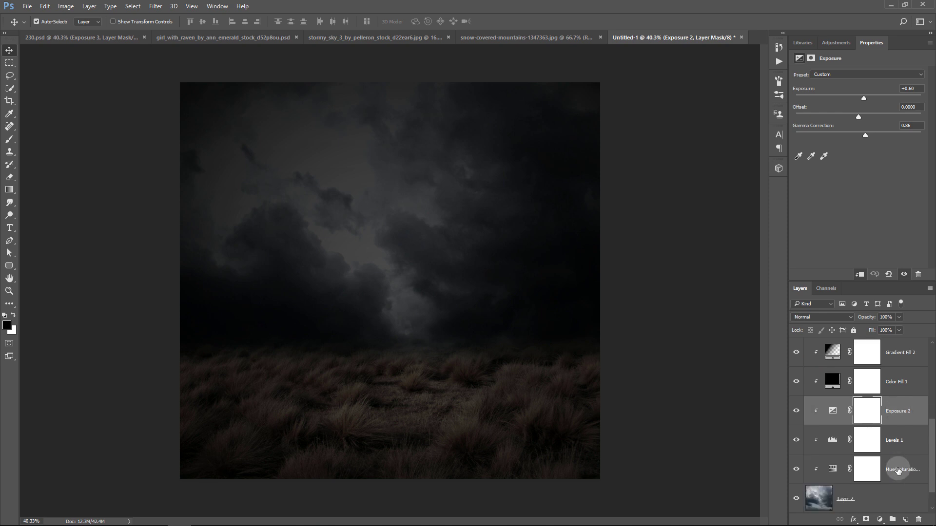
mouse_move(911, 412)
left_mouse_down()
mouse_move(911, 343)
mouse_move(912, 351)
left_mouse_up()
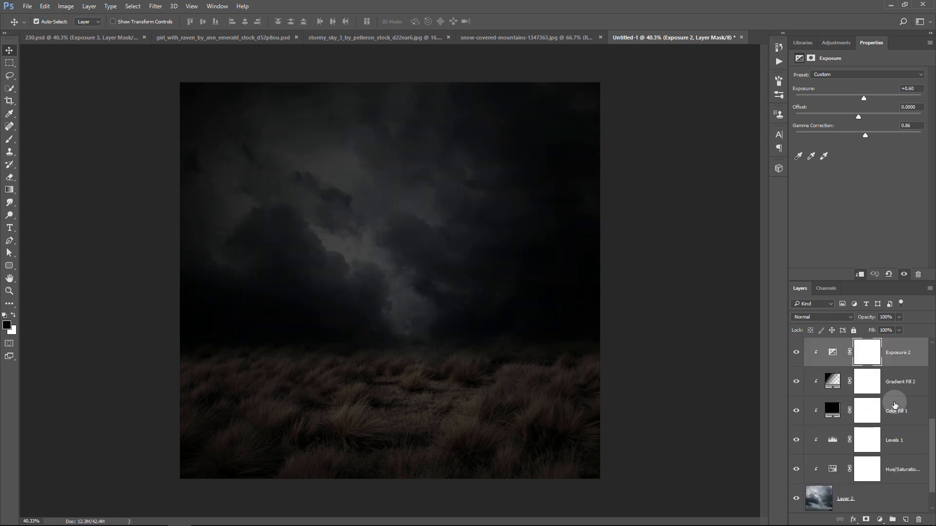
scroll(894, 405, "up", 1)
left_click(906, 520)
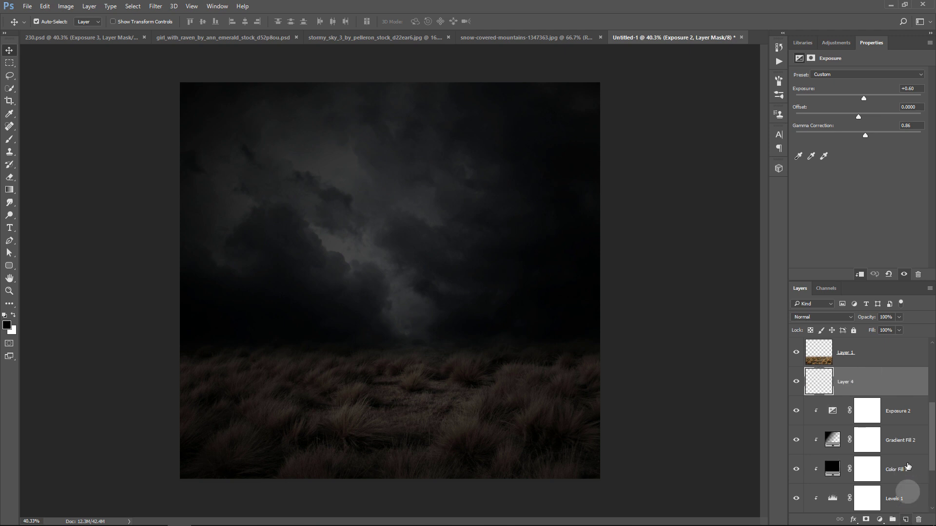
- Clip Layer 4 and paint a 1600 px soft white glow at the cloud centre
left_click(912, 393, "alt")
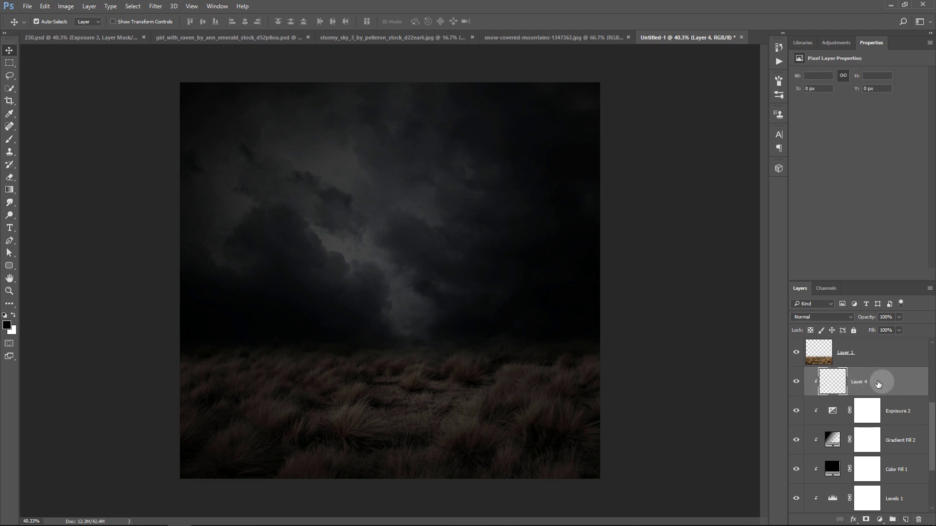
left_click(10, 139)
left_click(13, 315)
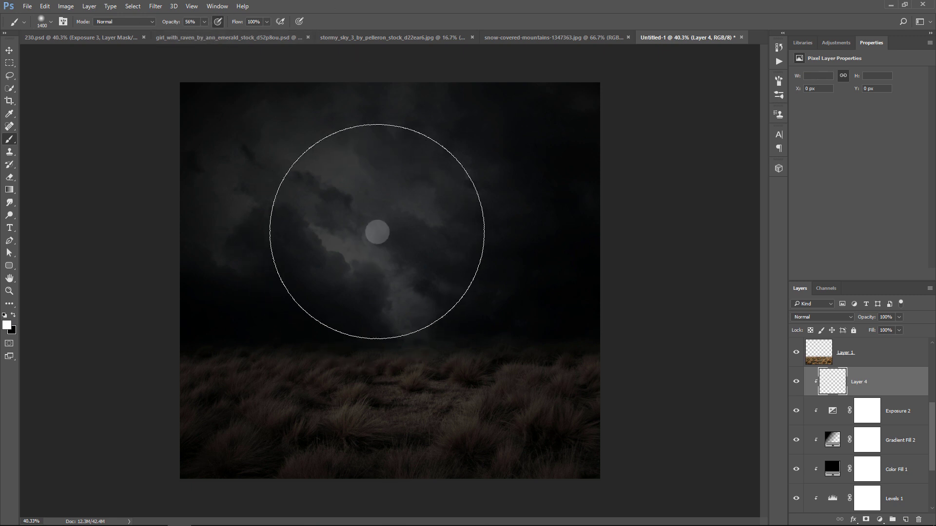
key("bracketright")
key("bracketright")
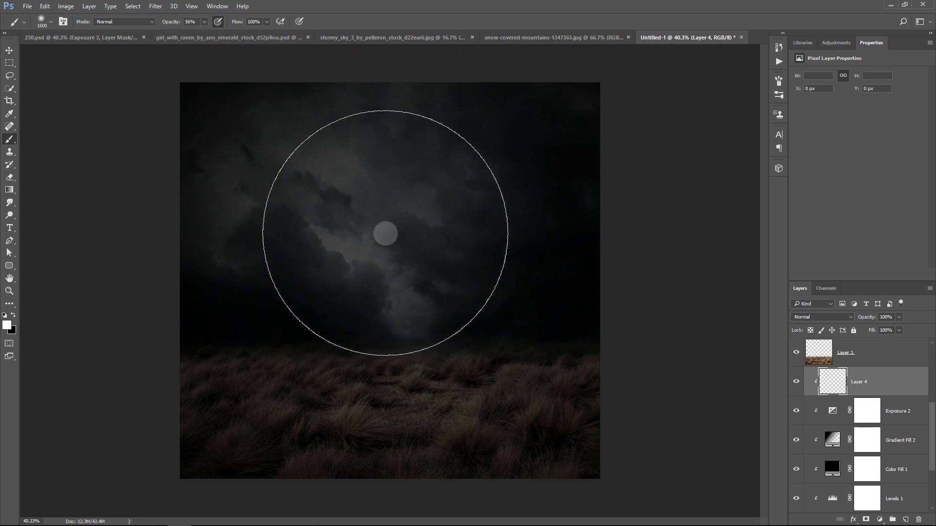
left_click(403, 239)
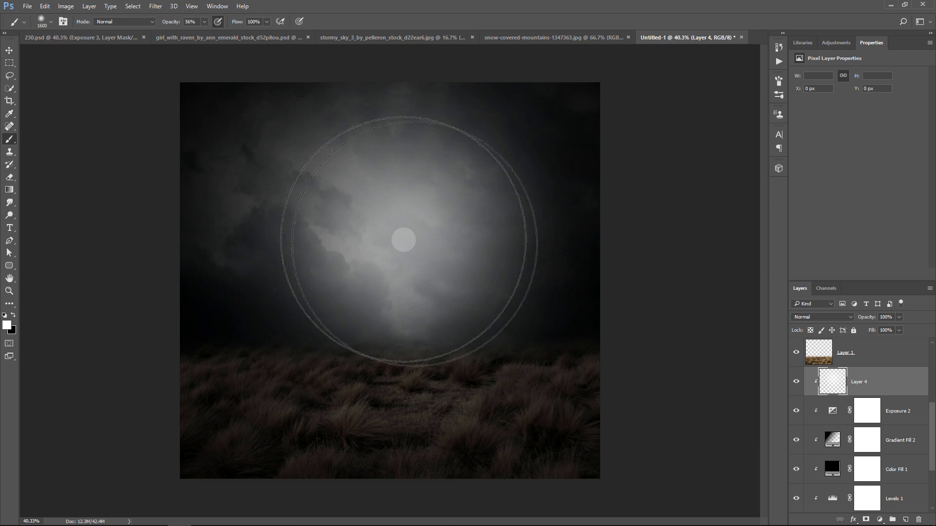
- Set Layer 4's blend mode to Soft Light after trying Overlay
left_click(838, 316)
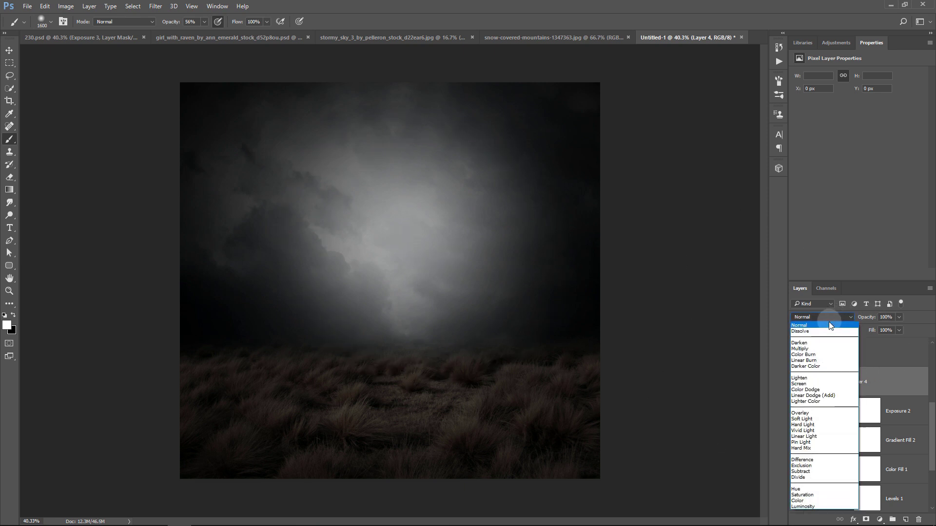
left_click(830, 418)
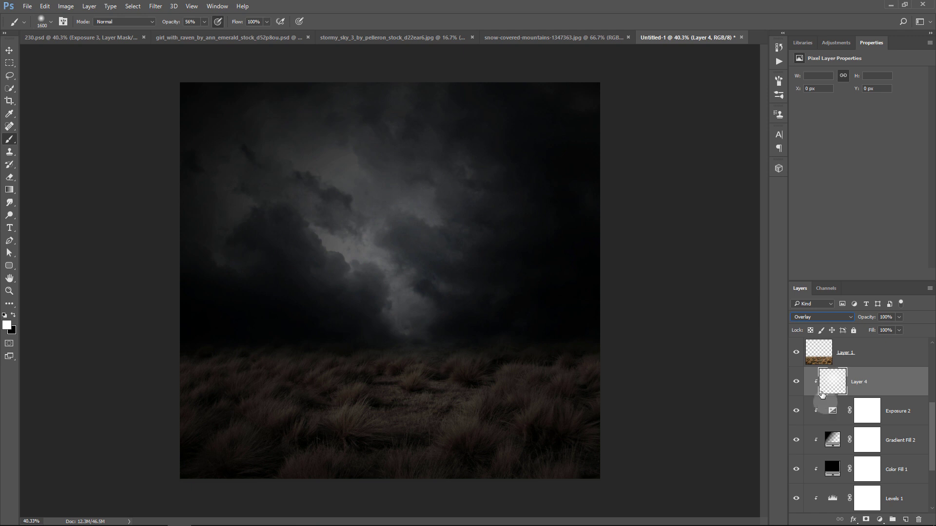
left_click(826, 315)
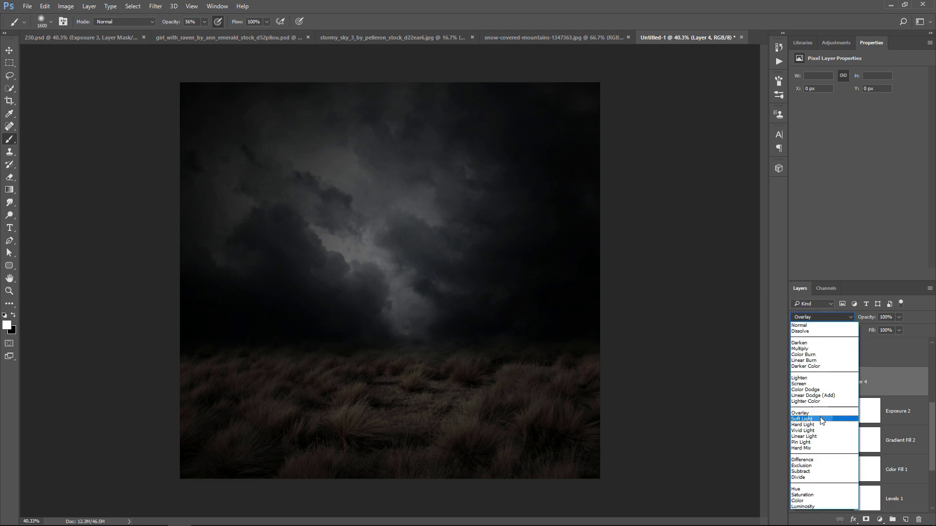
left_click(801, 418)
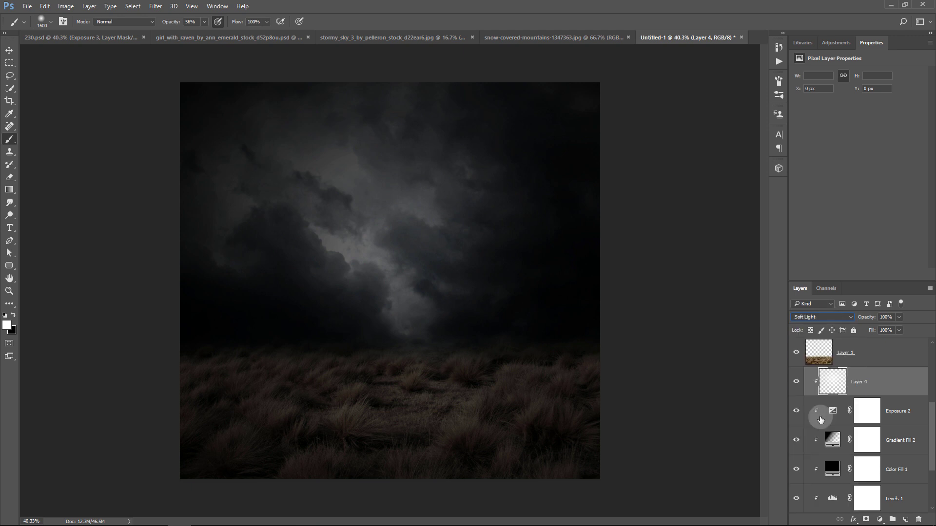
left_click(819, 318)
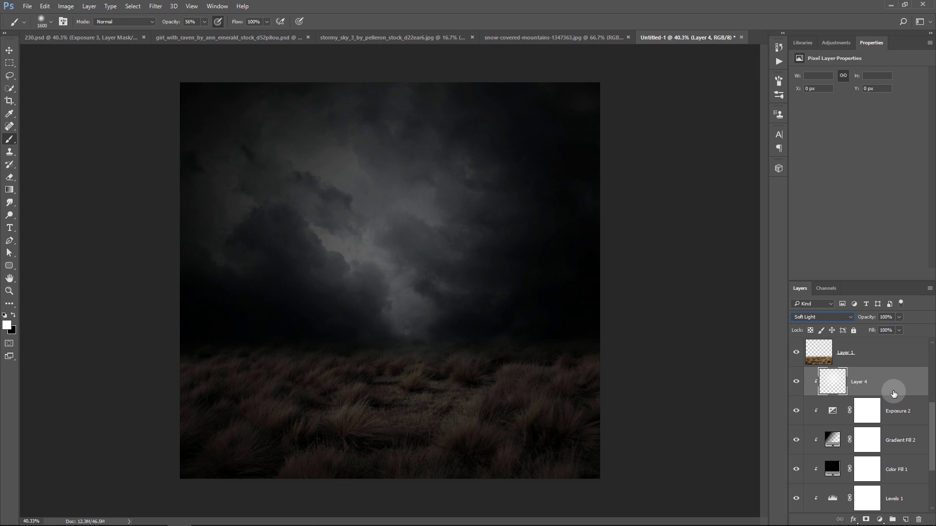
- Scale the Layer 4 glow up slightly and toggle it to compare
key("ctrl+t")
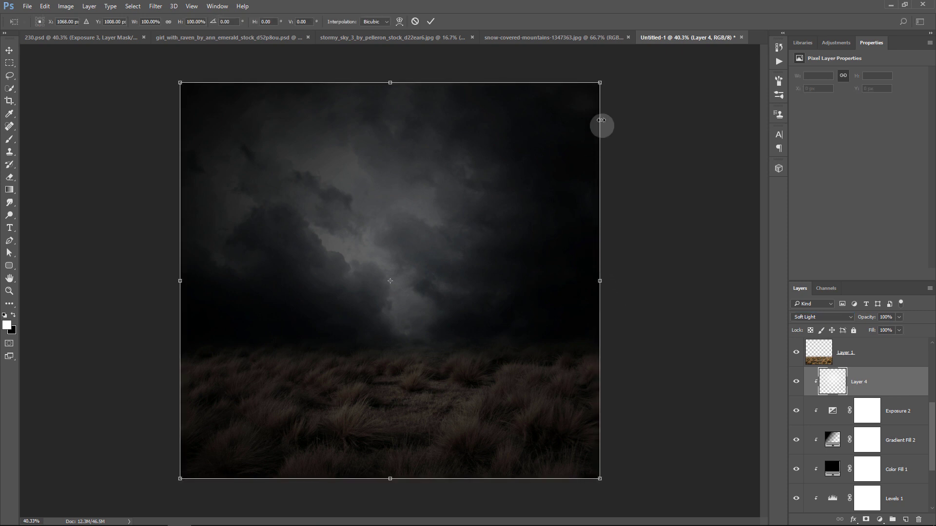
left_click_drag(623, 81, 633, 80)
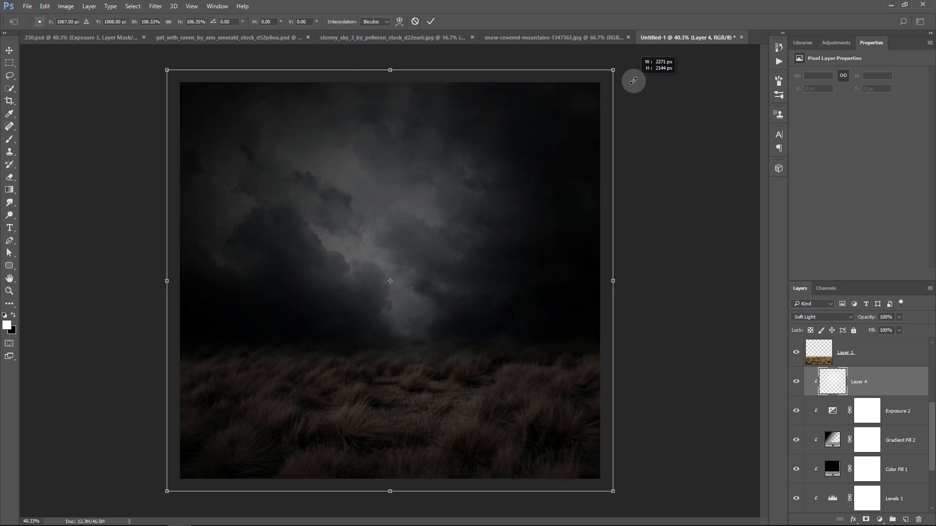
key("b")
key("Return")
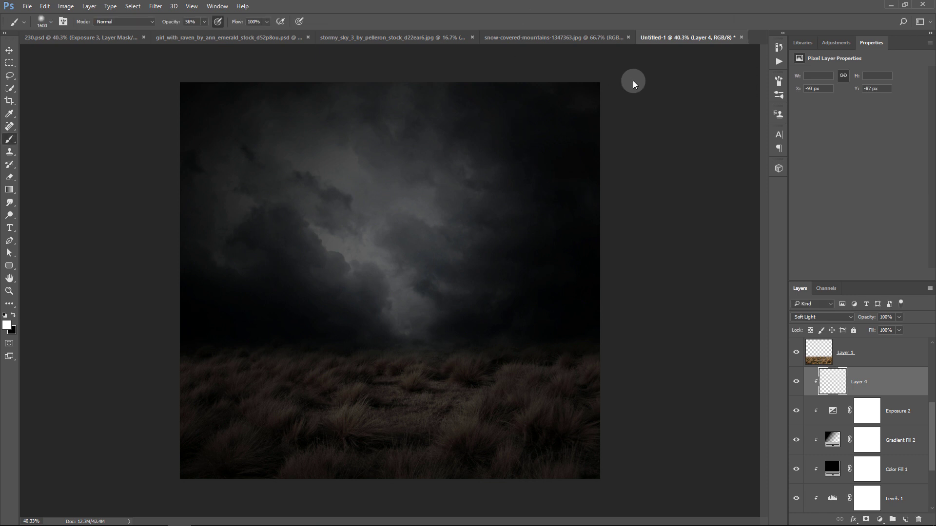
left_click(797, 382)
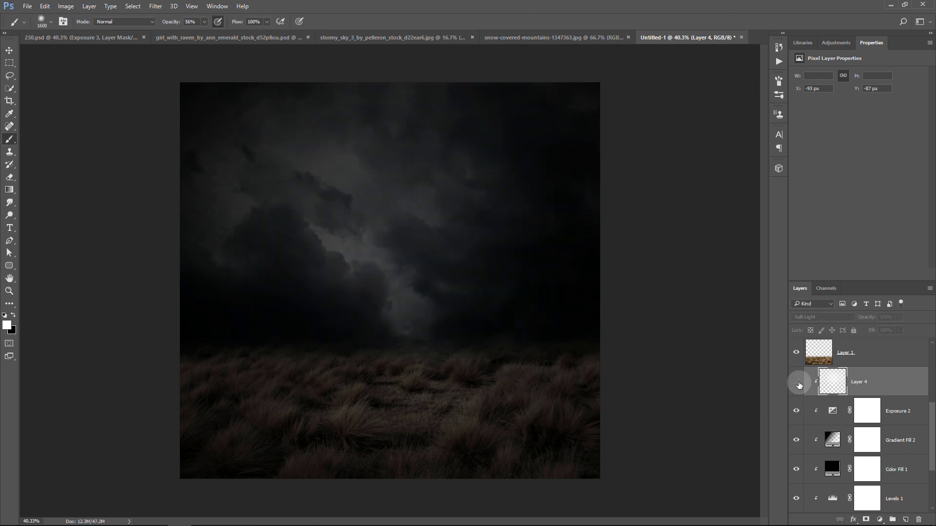
left_click(798, 385)
left_click(799, 385)
left_click(799, 385)
- Select Gradient Fill 1 with the Move tool and switch to the girl_with_raven document
scroll(864, 414, "up", 5)
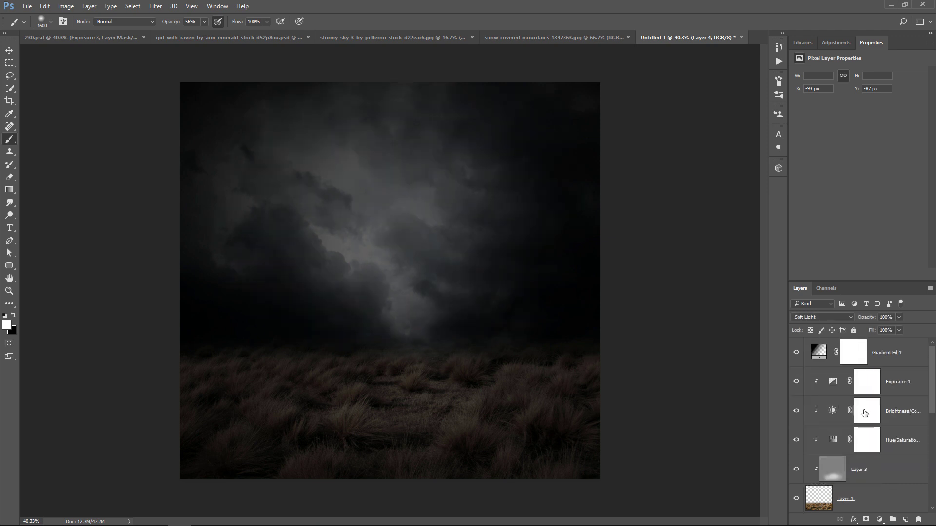
left_click(903, 354)
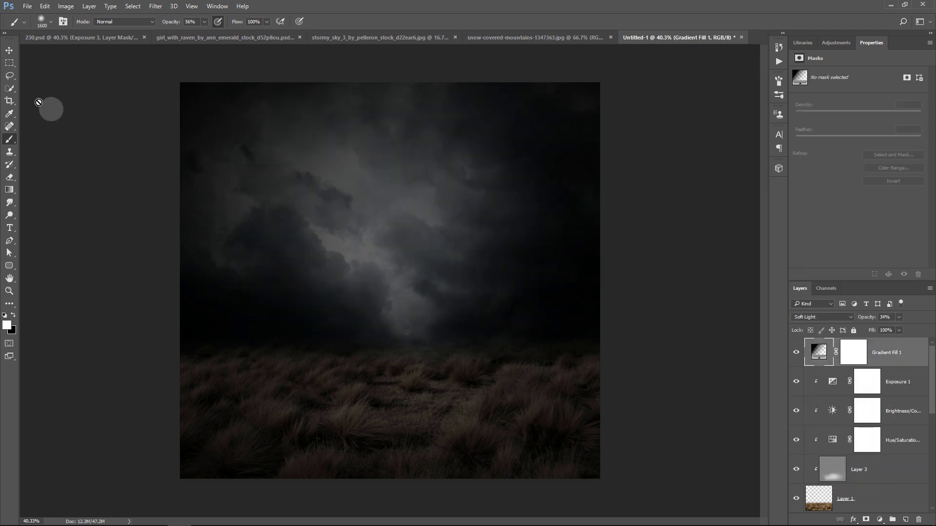
left_click(9, 50)
left_click(227, 42)
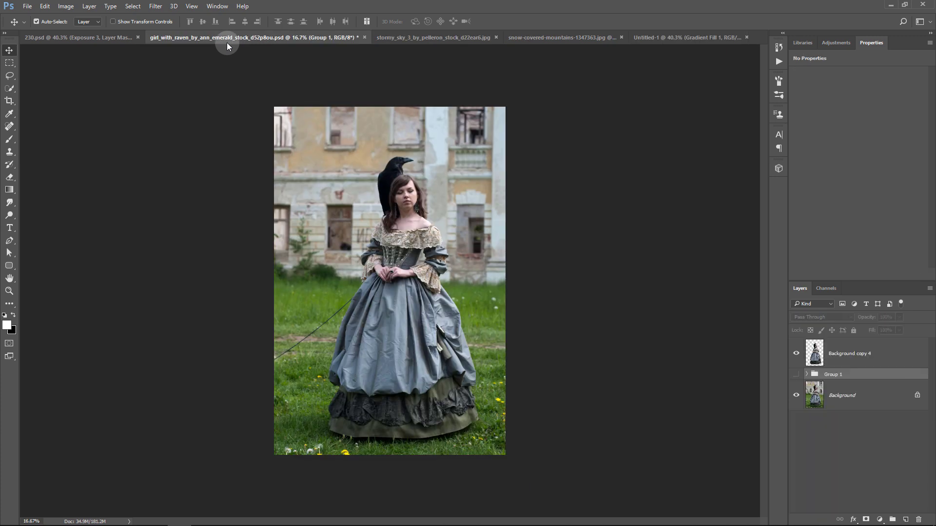
- Check the girl cut-out, then drag Background copy 4 into the Untitled-1 composite
left_click(797, 395)
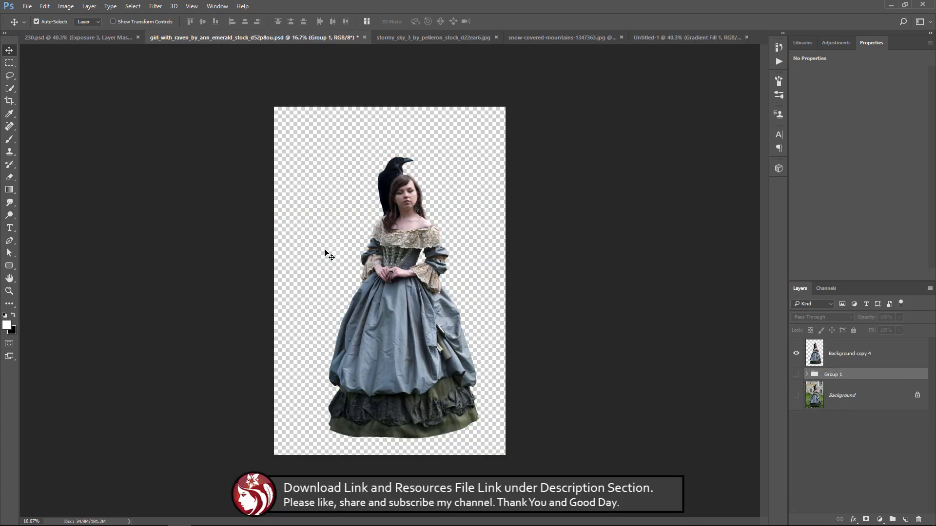
left_click(796, 396)
mouse_move(393, 313)
left_mouse_down()
mouse_move(383, 300)
mouse_move(392, 280)
mouse_move(401, 285)
mouse_move(405, 308)
mouse_move(373, 314)
mouse_move(367, 297)
mouse_move(411, 294)
mouse_move(419, 321)
mouse_move(397, 296)
mouse_move(673, 46)
mouse_move(429, 315)
left_mouse_up()
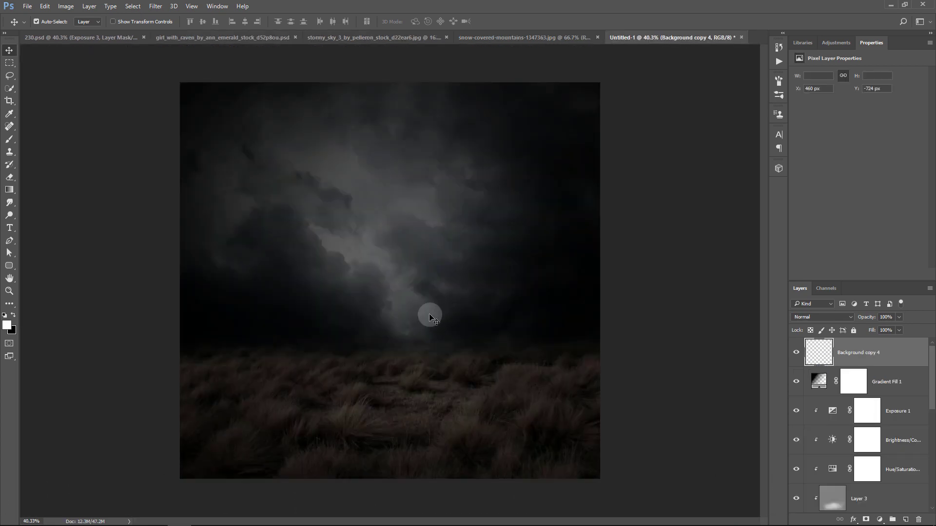
- Scale the girl layer down to about 45% and centre it on the canvas
left_click(852, 352)
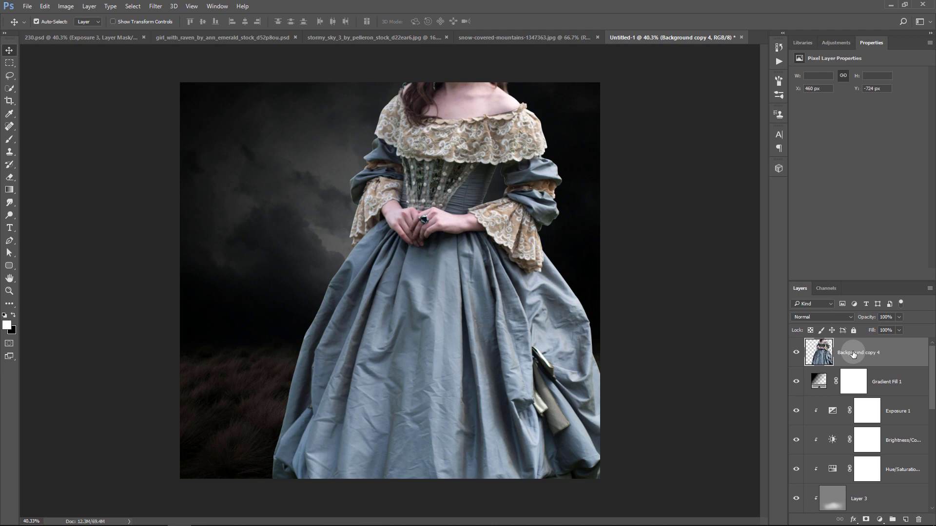
key("ctrl+t")
mouse_move(633, 278)
left_mouse_down()
mouse_move(507, 320)
mouse_move(436, 213)
left_mouse_up()
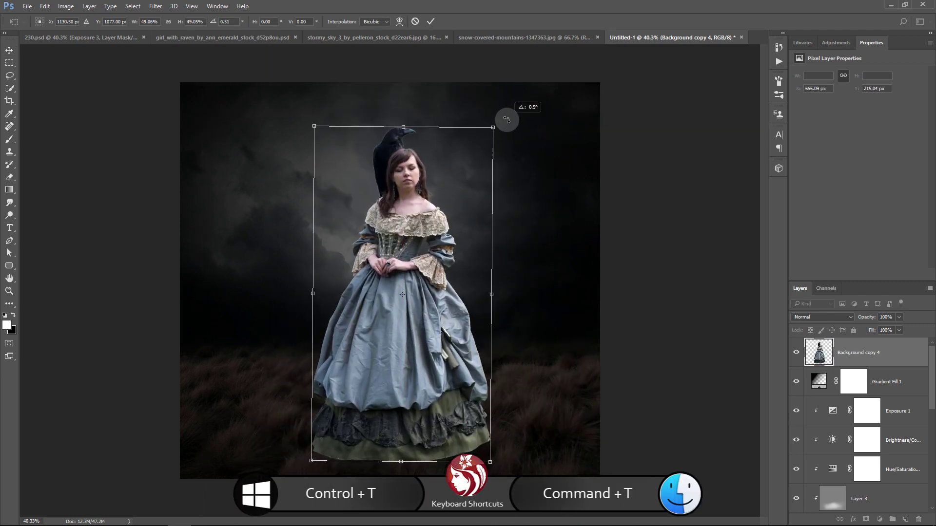
left_click_drag(504, 113, 468, 146)
left_click_drag(431, 238, 432, 229)
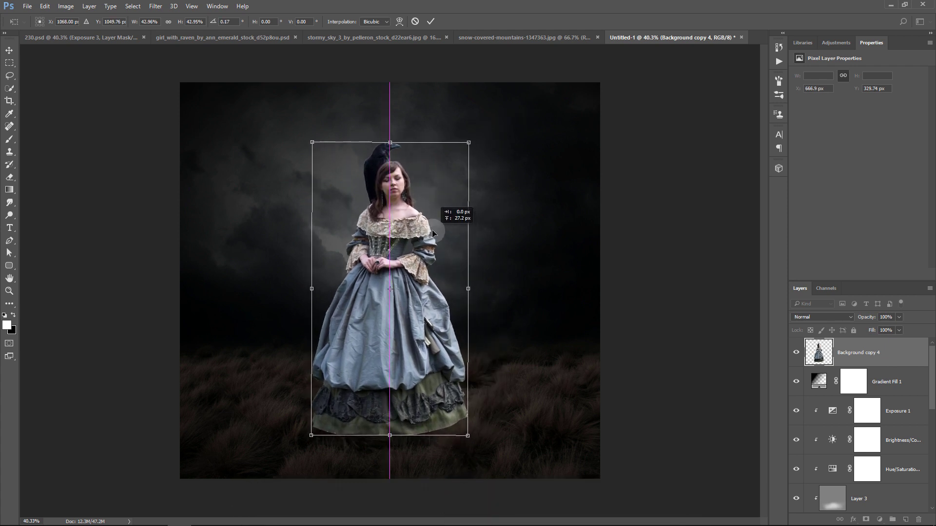
key("Return")
- Fine-tune the girl to about 91% size and lower her slightly into the grass
key("ctrl+t")
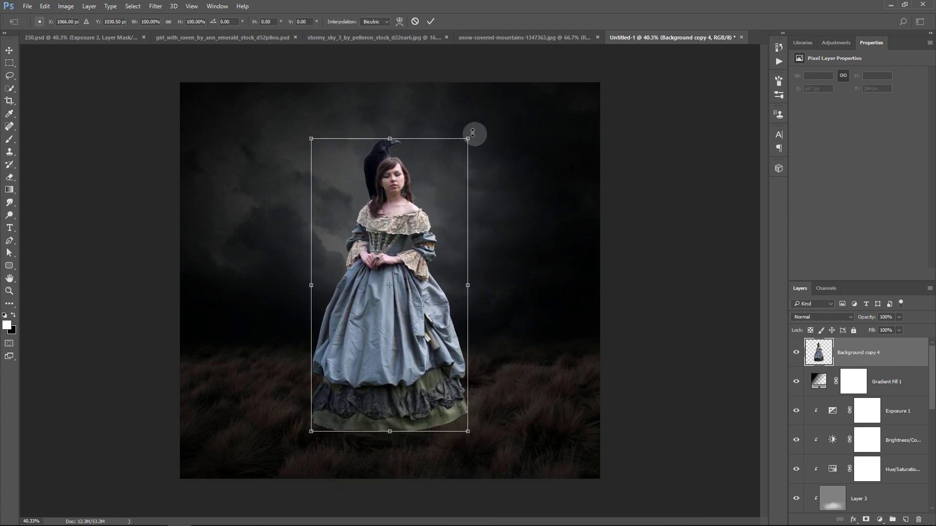
left_click_drag(468, 137, 461, 152)
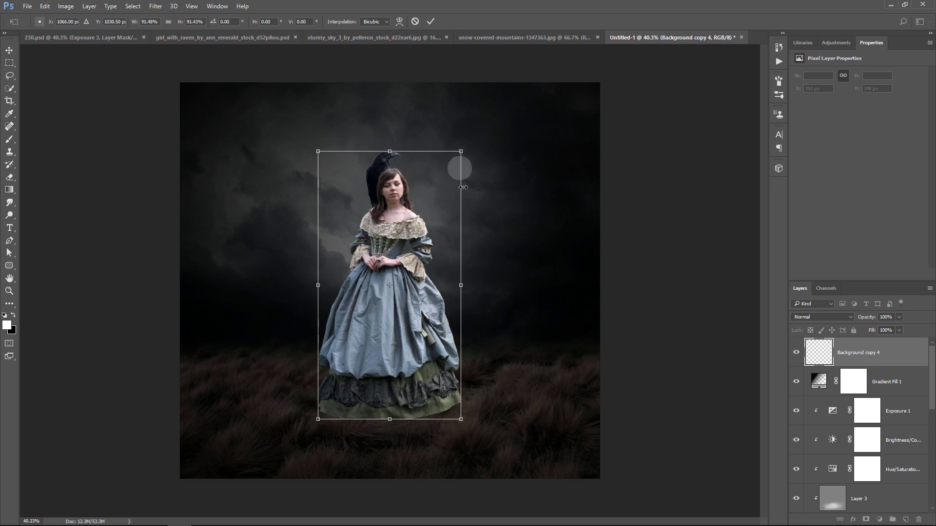
left_click_drag(426, 283, 425, 290)
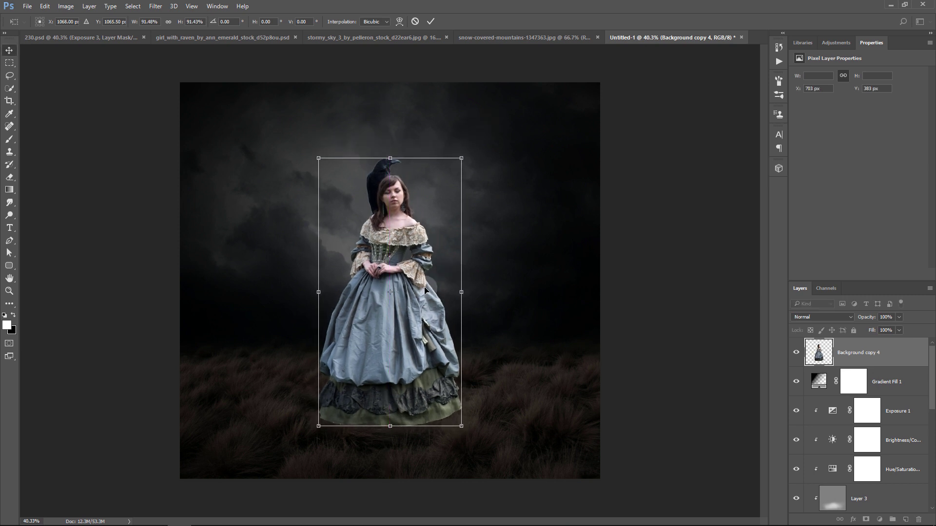
key("Return")
left_click(893, 358)
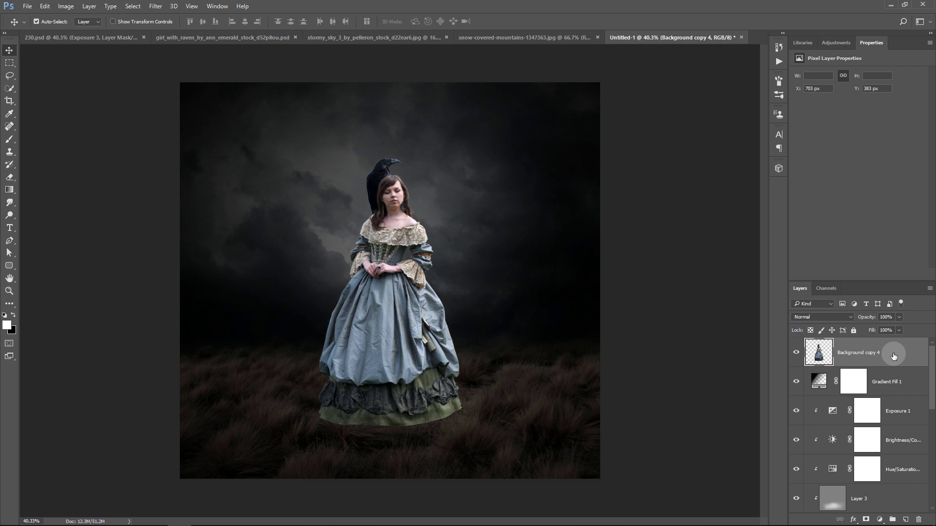
left_click_drag(896, 356, 870, 352)
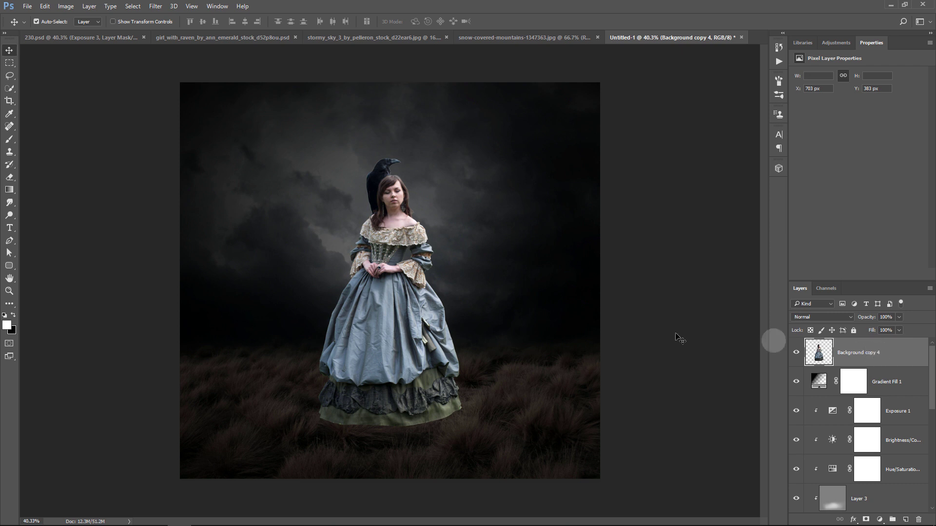
- Apply Camera Raw to the girl: Clarity +49, Highlights -23, Shadows +22, Whites -23, Blacks +23
left_click(154, 6)
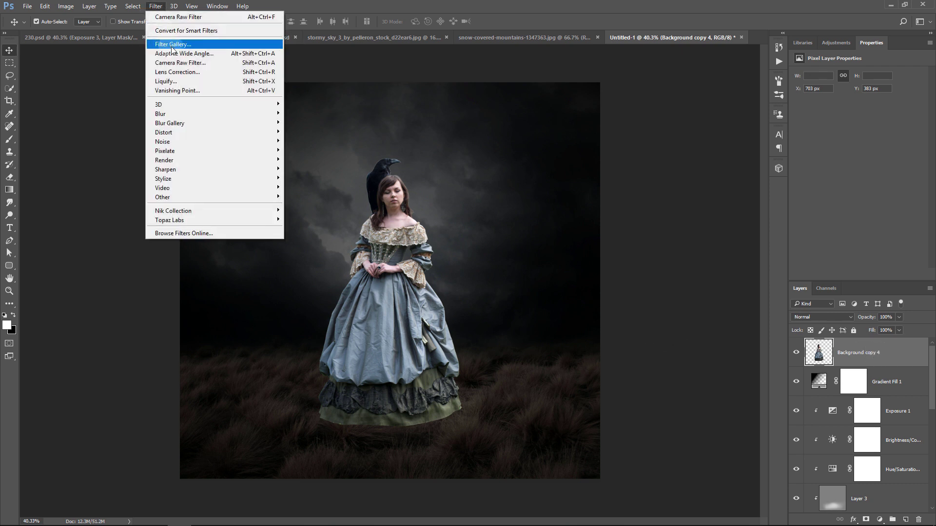
left_click(180, 62)
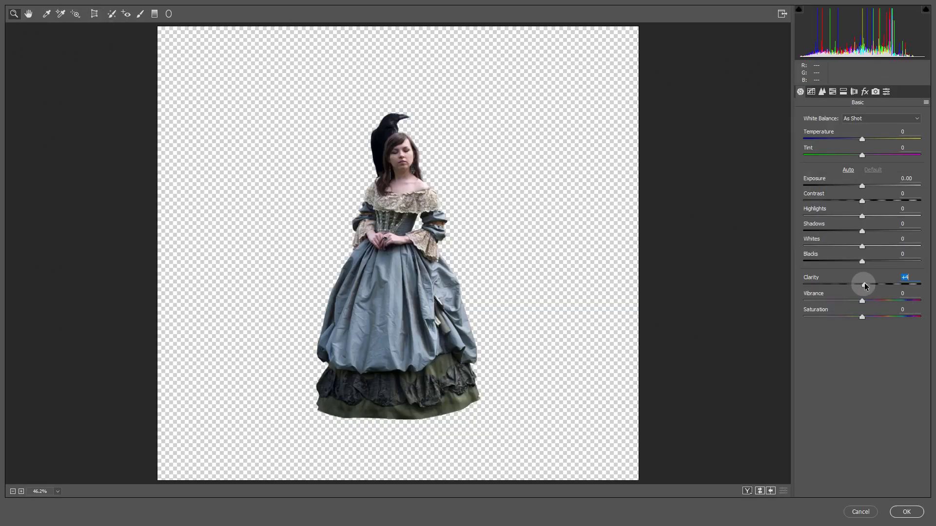
left_click_drag(864, 283, 889, 286)
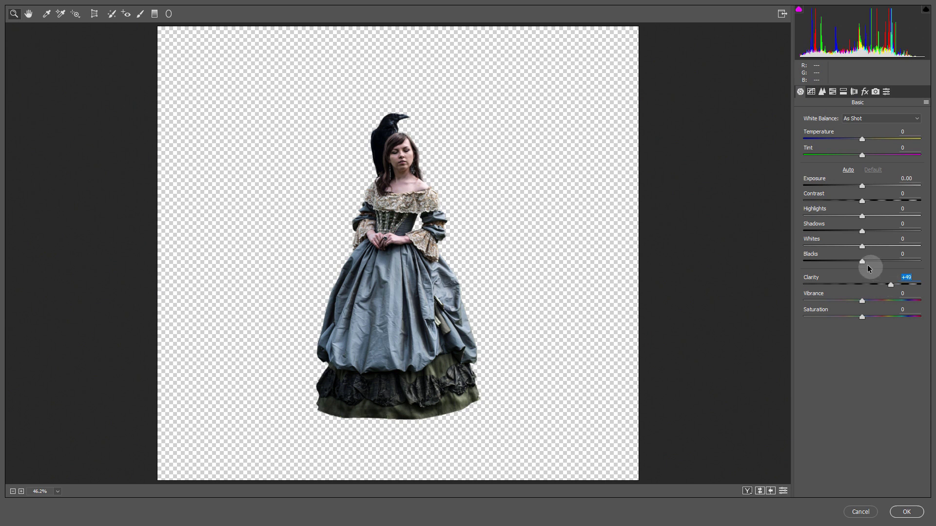
mouse_move(863, 262)
left_mouse_down()
mouse_move(883, 263)
mouse_move(845, 250)
mouse_move(879, 231)
mouse_move(848, 220)
left_mouse_up()
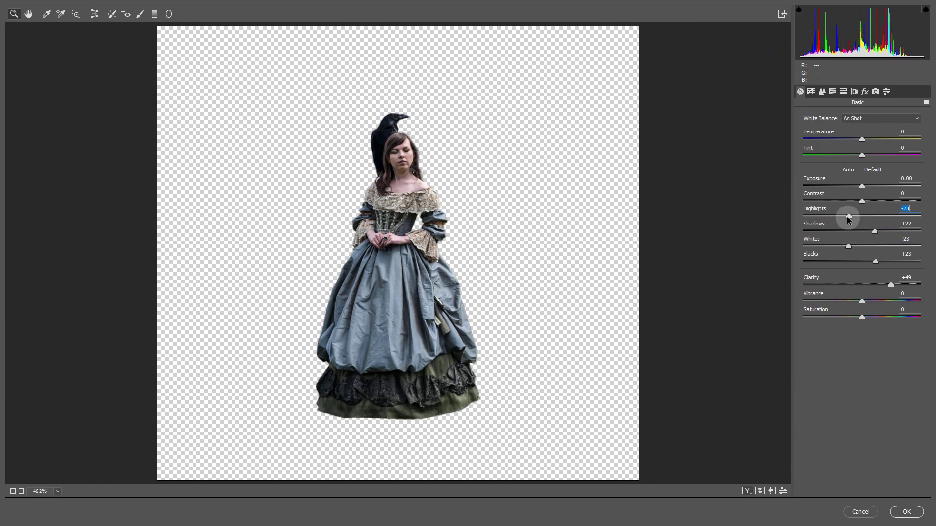
left_click(906, 513)
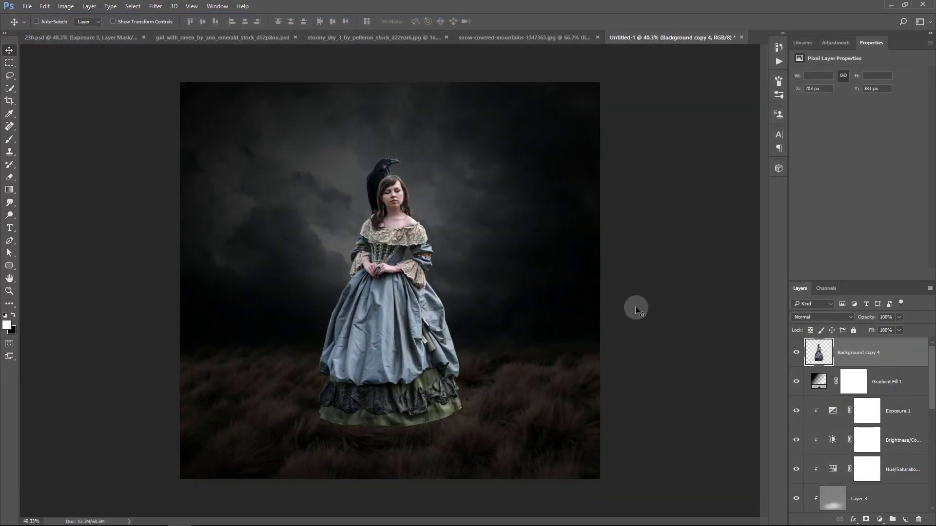
- Add a layer mask to the girl layer and set the brush to 100% opacity
key("ctrl+z")
key("ctrl+z")
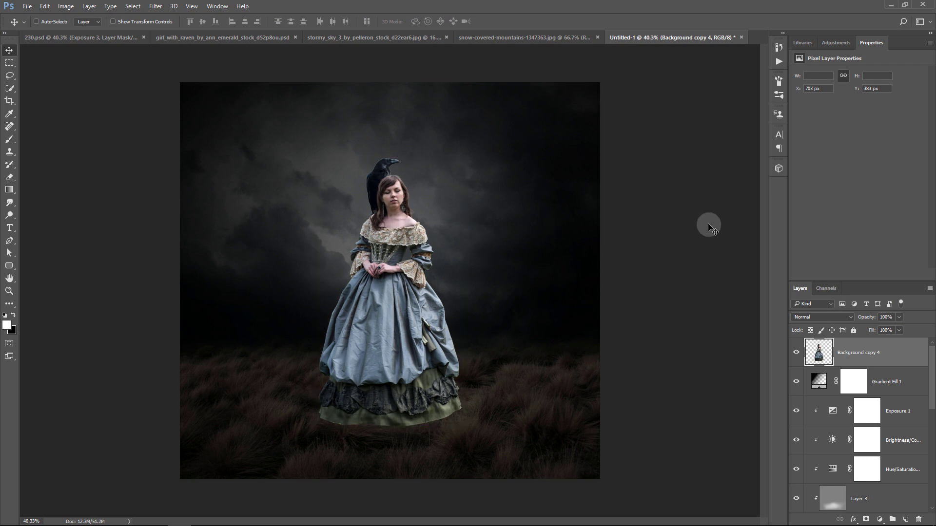
key("ctrl+z")
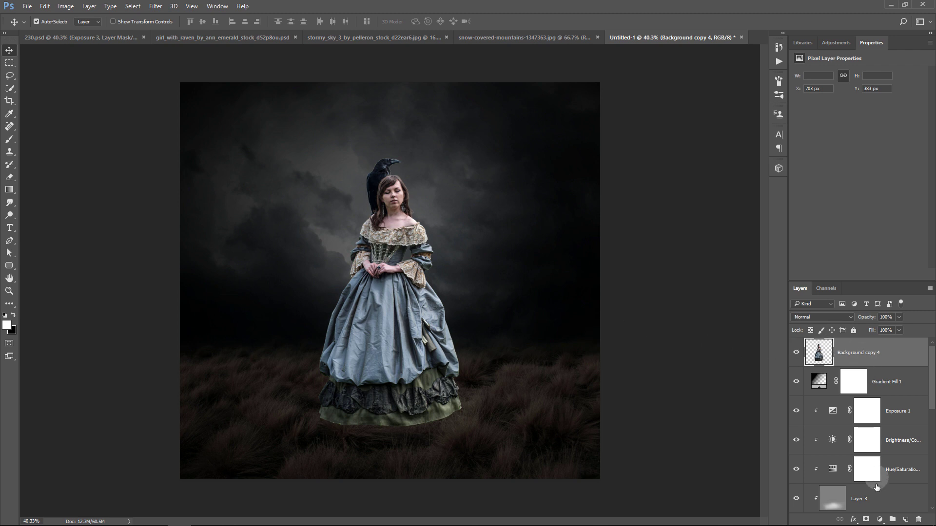
left_click(865, 520)
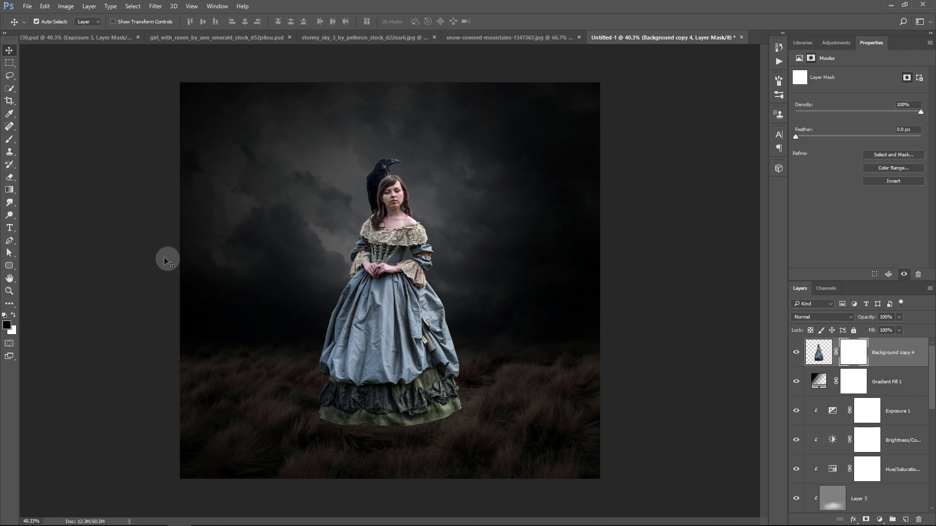
left_click(9, 139)
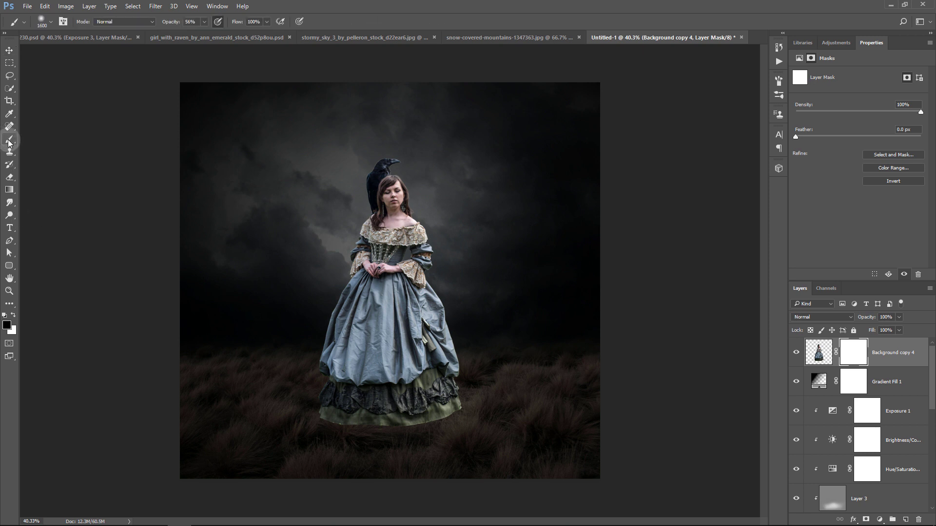
left_click(204, 21)
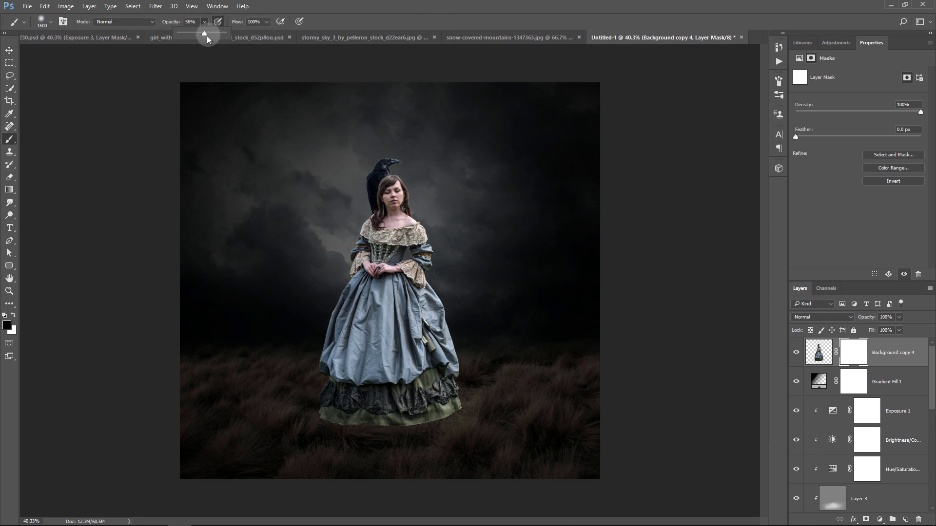
left_click_drag(203, 33, 224, 32)
left_click(280, 30)
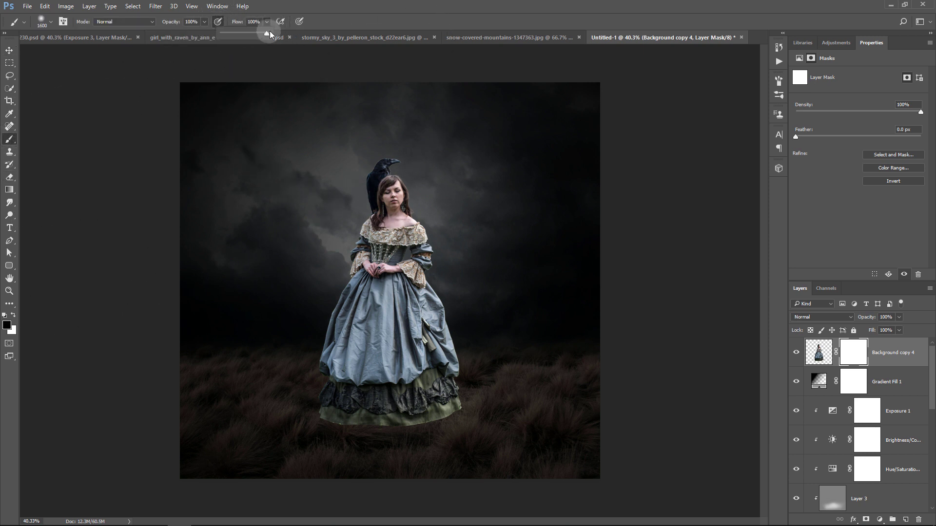
- Choose the grass brush with Shape Dynamics, Scattering, Transfer and Smoothing turned off
left_click(50, 22)
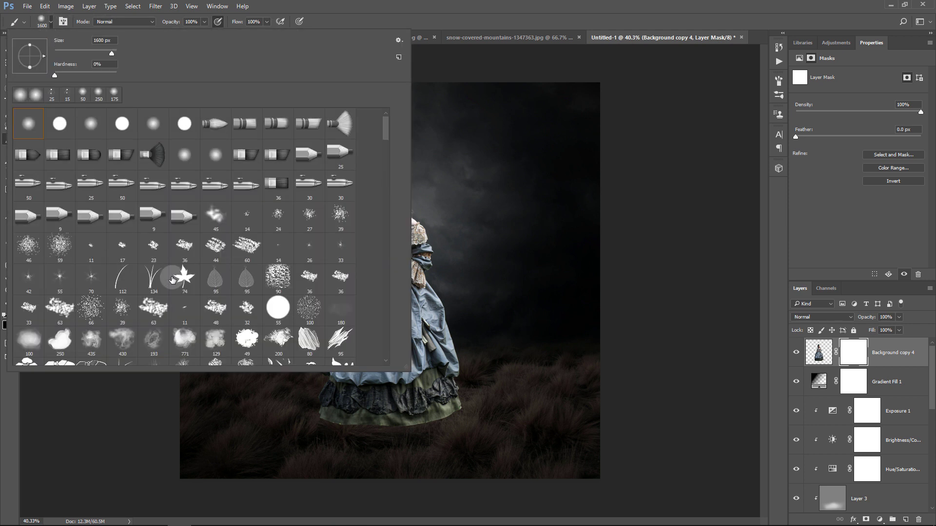
scroll(171, 293, "down", 2)
scroll(171, 313, "down", 1)
left_click(154, 317)
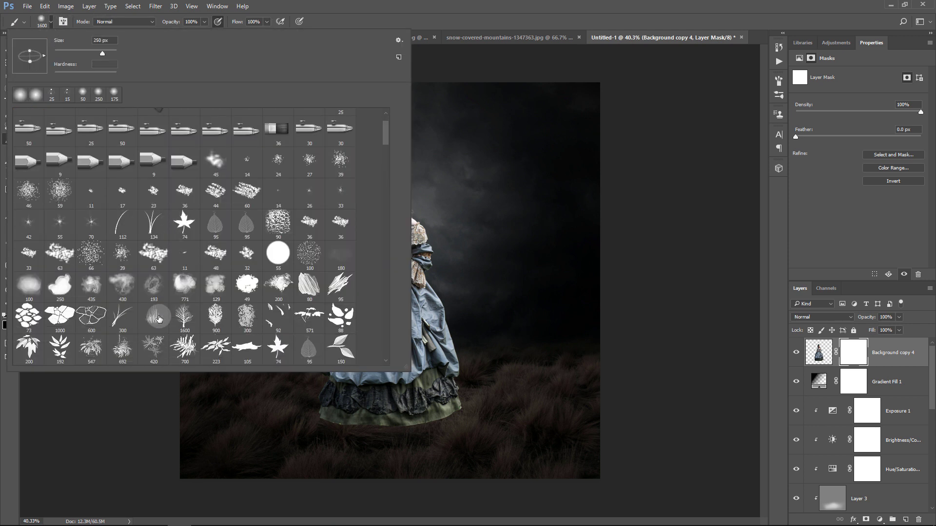
left_click(449, 7)
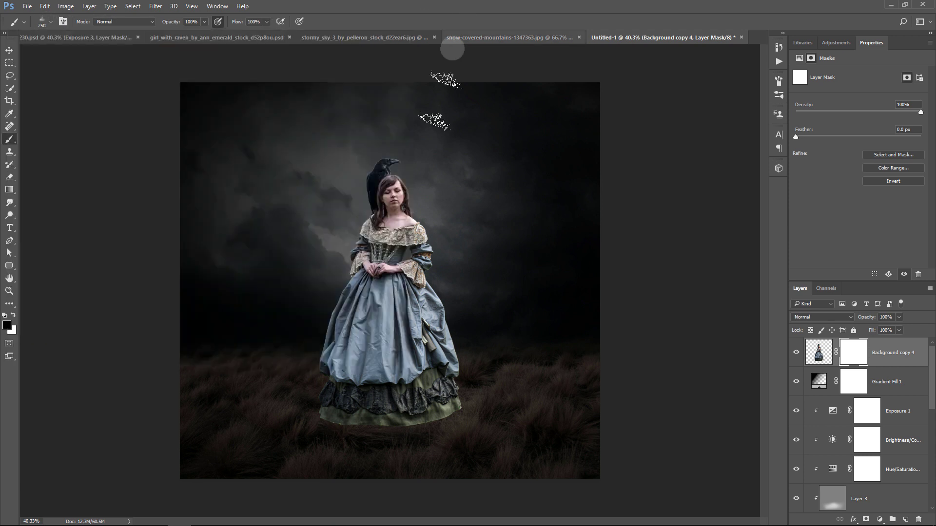
left_click(778, 81)
left_click(602, 117)
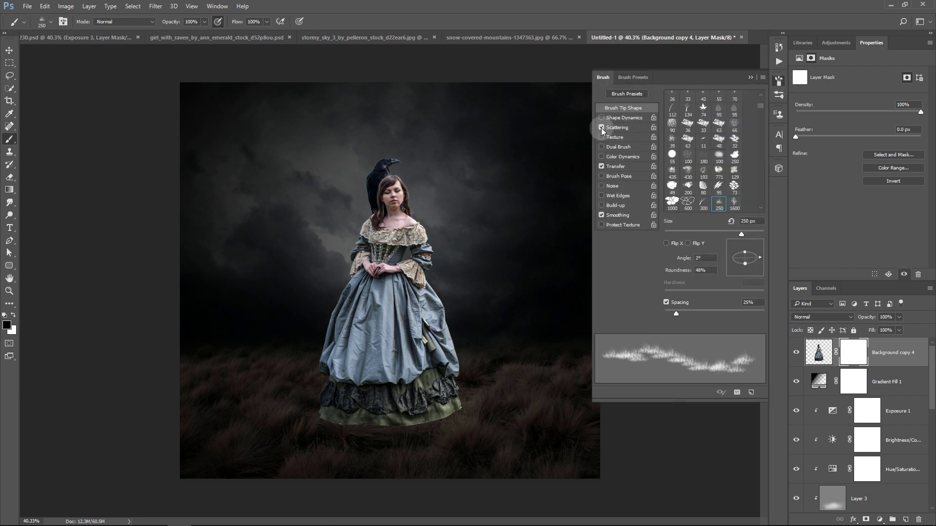
left_click(601, 166)
left_click(602, 215)
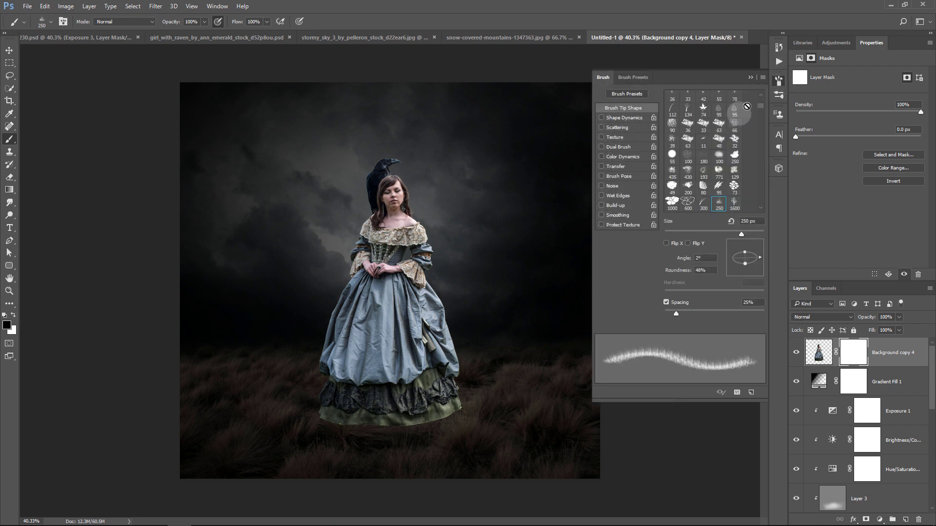
left_click(750, 77)
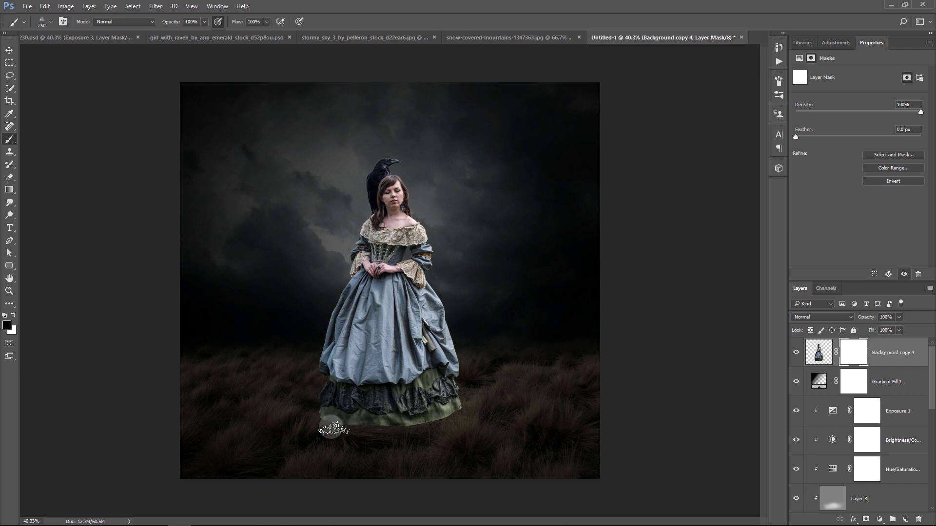
- Paint black grass strokes along the dress hem with a 400 px brush
key("ctrl+plus")
key("ctrl+plus")
scroll(328, 307, "down", 5)
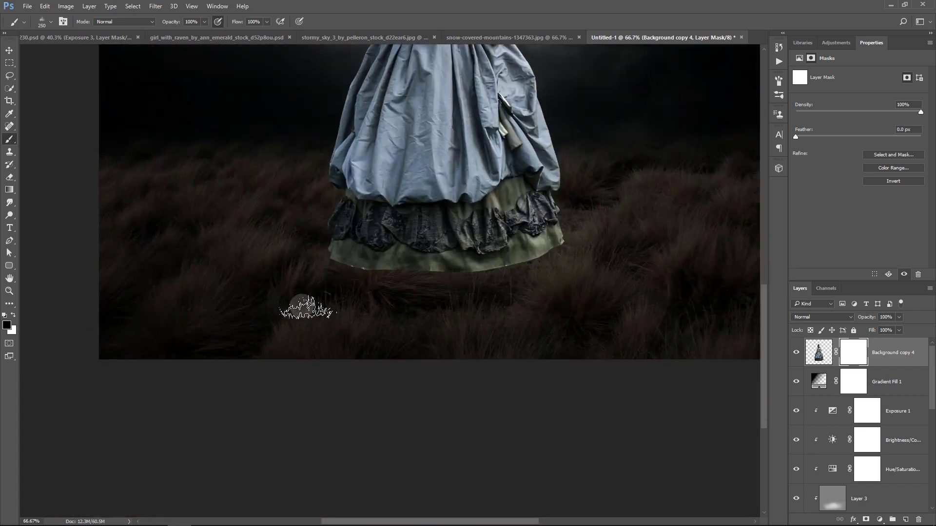
key("bracketright")
key("bracketright")
key("bracketright")
key("bracketleft")
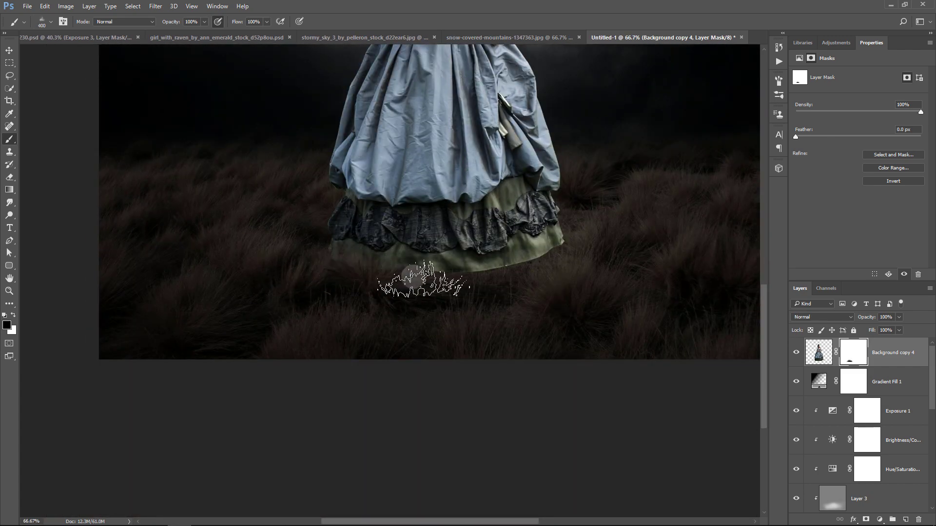
left_click_drag(365, 271, 460, 272)
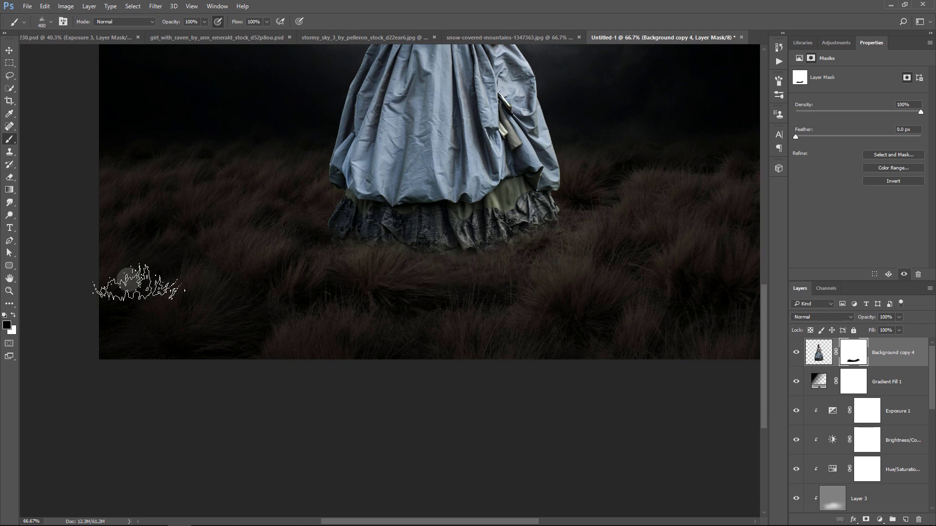
left_click(908, 389)
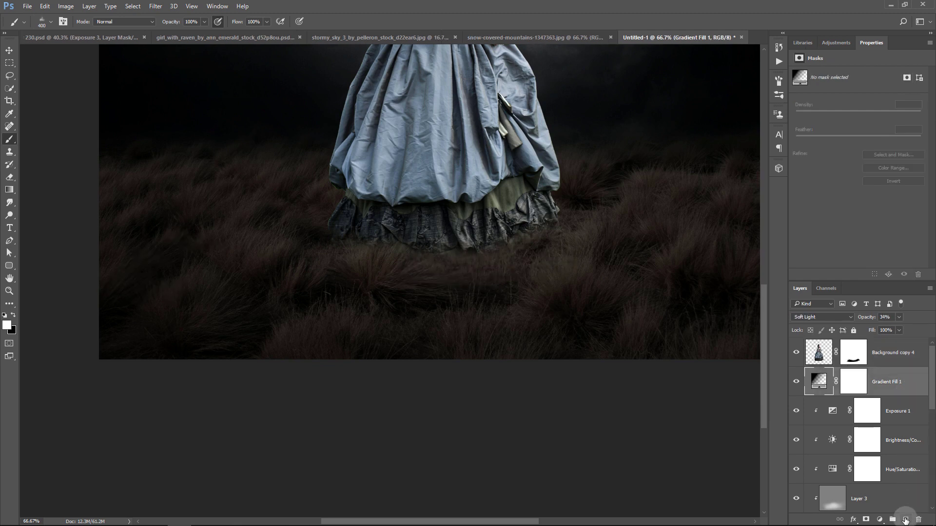
- Create new Layer 5 and set up a soft round brush at 35% opacity
key("ctrl+shift+alt+n")
key("x")
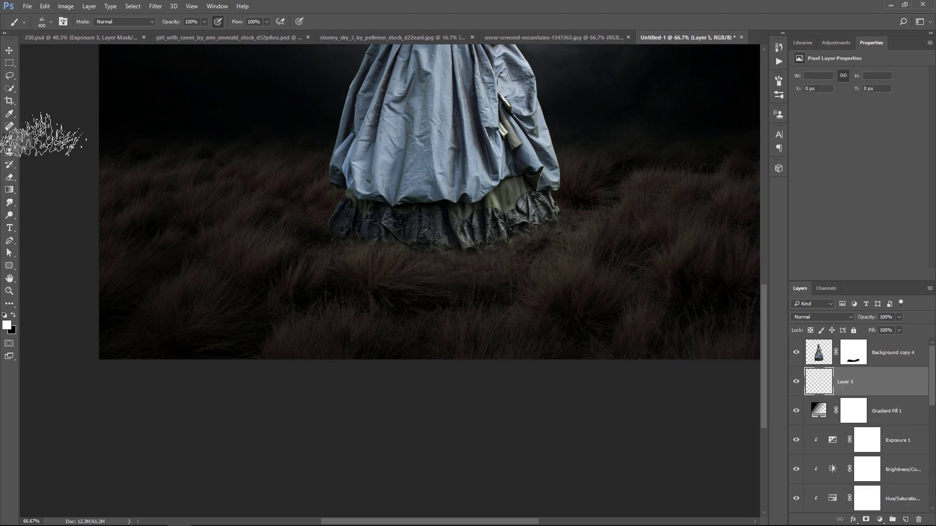
left_click(42, 22)
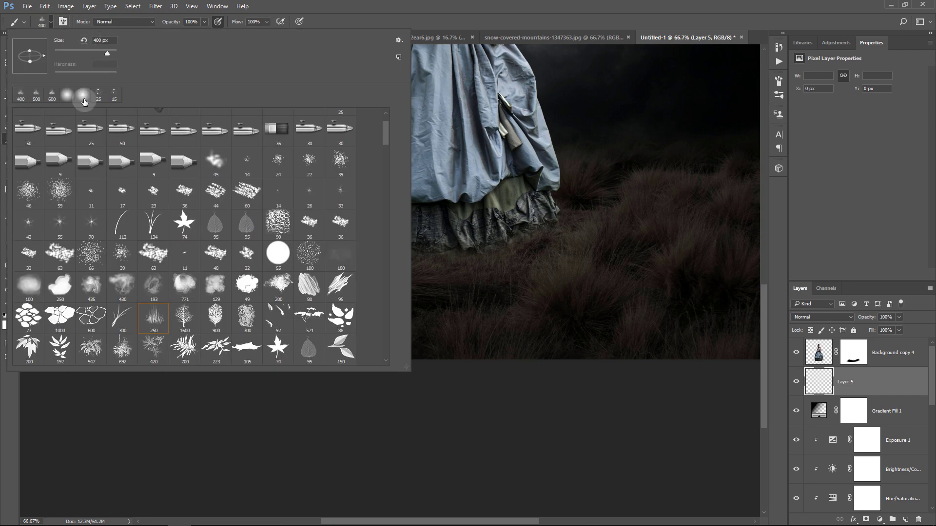
key("Return")
left_click(205, 22)
left_click_drag(207, 32, 175, 34)
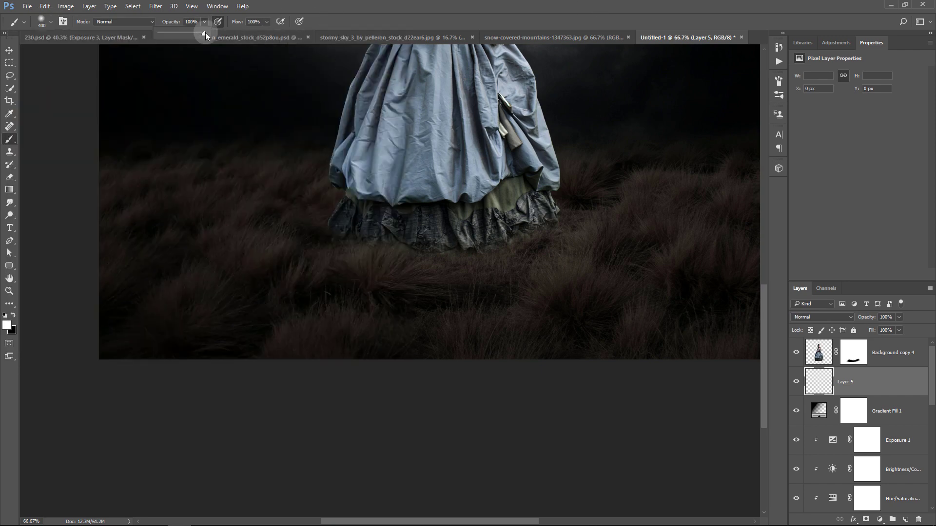
- Paint soft black shading around the dress hem with a 200 px brush
left_click(388, 220)
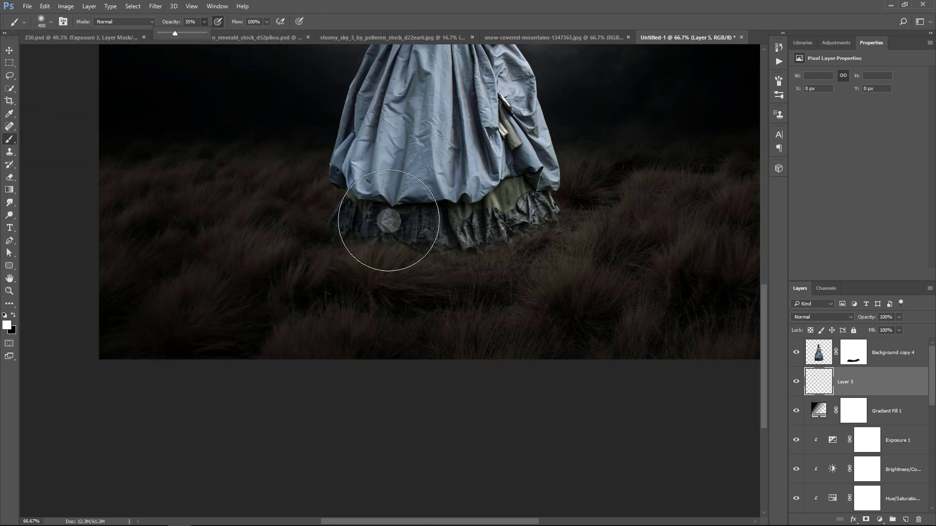
key("bracketleft")
key("bracketleft")
key("bracketleft")
left_click_drag(355, 220, 376, 225)
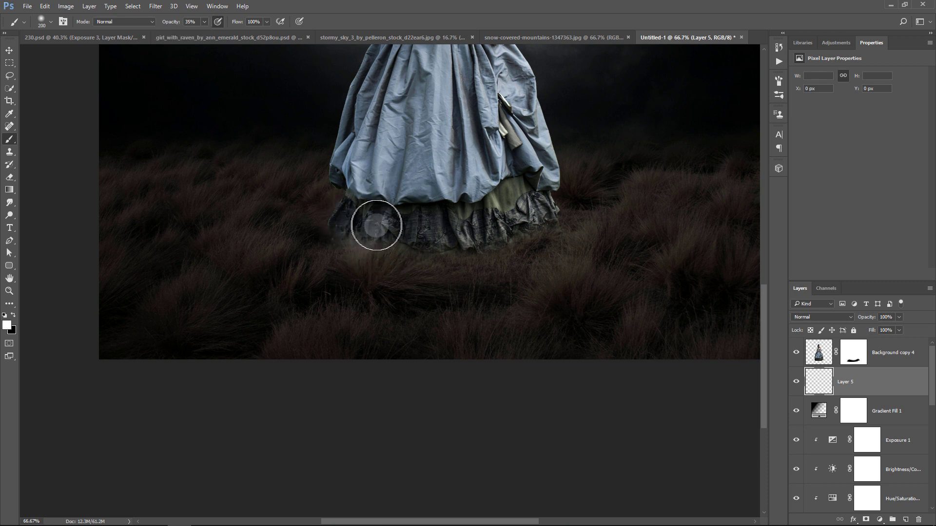
key("ctrl+z")
key("x")
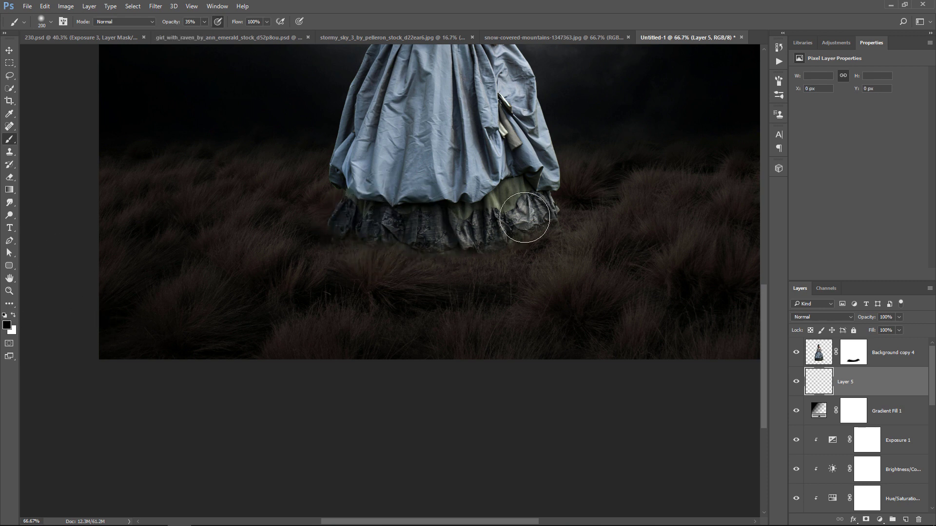
left_click_drag(538, 213, 383, 234)
key("ctrl+minus")
key("ctrl+minus")
key("ctrl+minus")
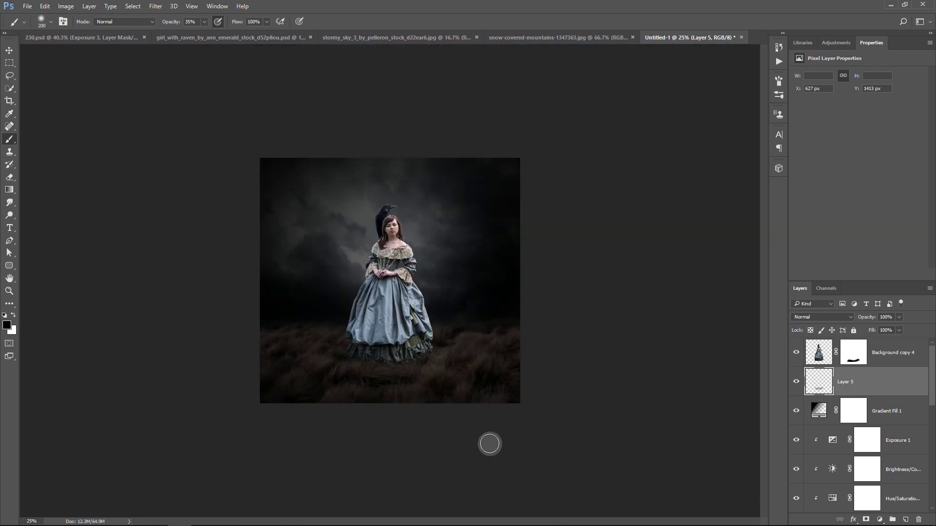
- Nudge the girl layer two steps down with the Move tool
left_click(876, 369)
key("v")
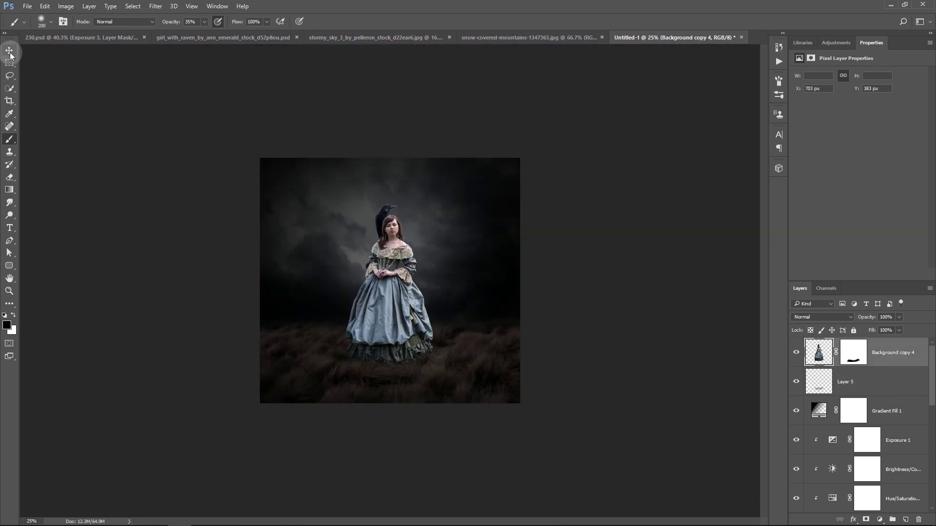
key("Down")
key("Down")
key("Down")
key("Down")
key("Down")
key("Down")
key("Down")
key("Down")
key("Down")
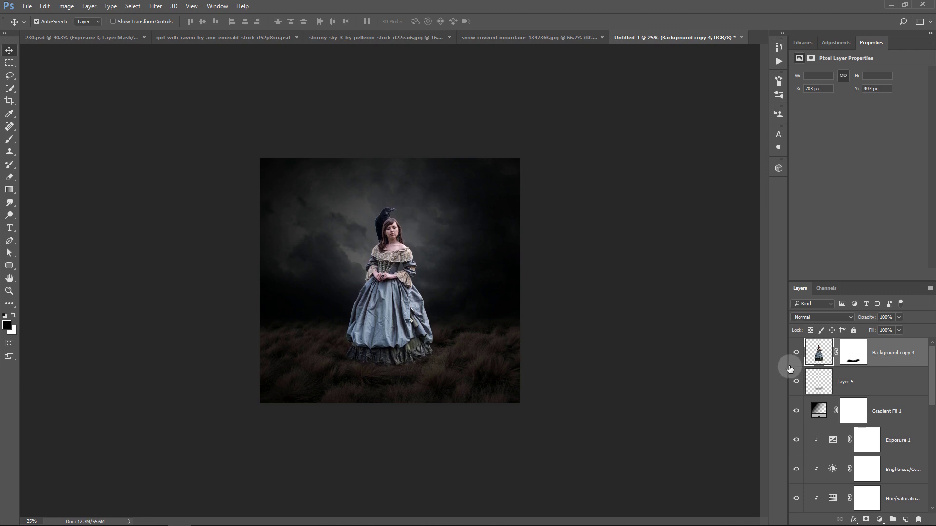
key("Down")
key("Down")
key("Down")
left_click(860, 387)
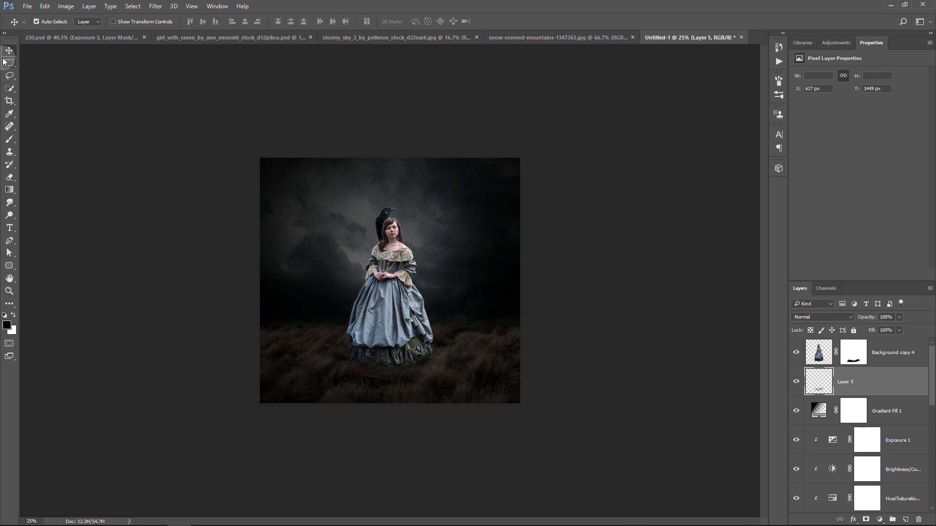
- Apply the girl layer's mask permanently and toggle the layer's visibility to check
left_click(902, 359)
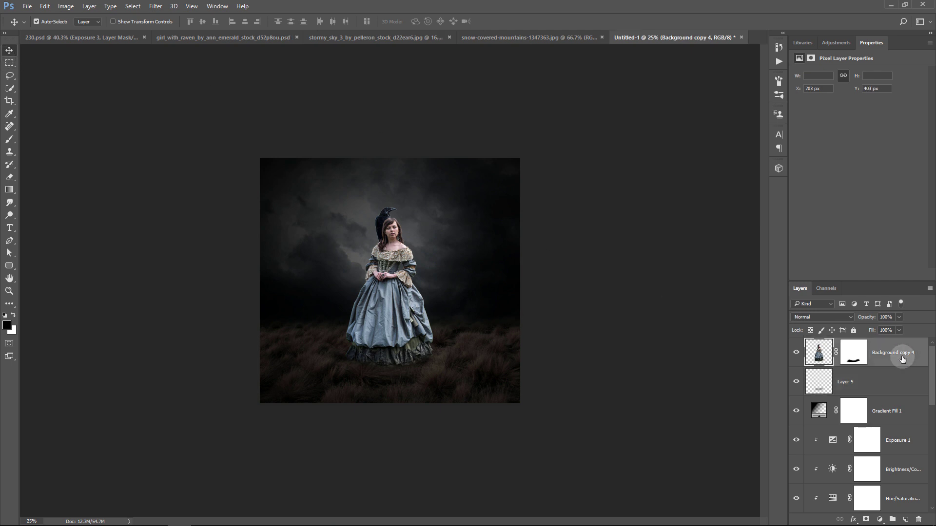
right_click(857, 358)
left_click(859, 388)
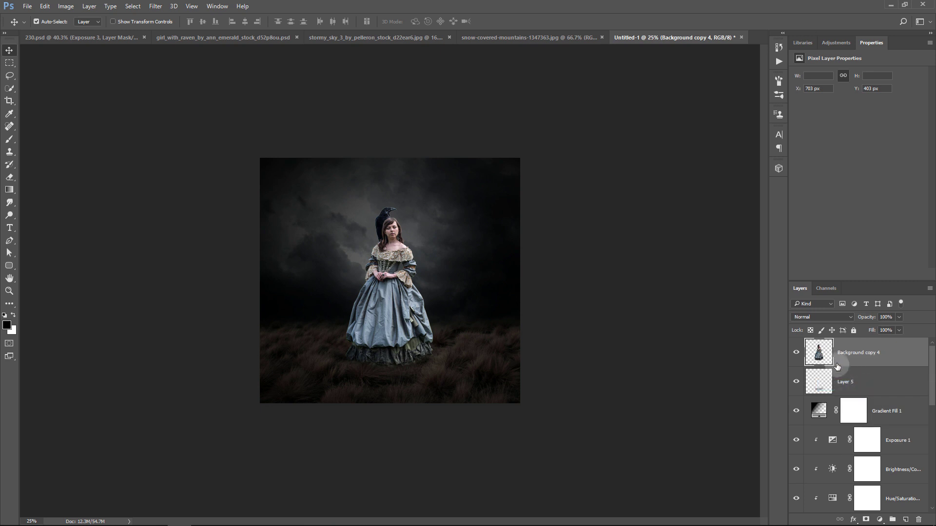
key("ctrl+0")
left_click(796, 352)
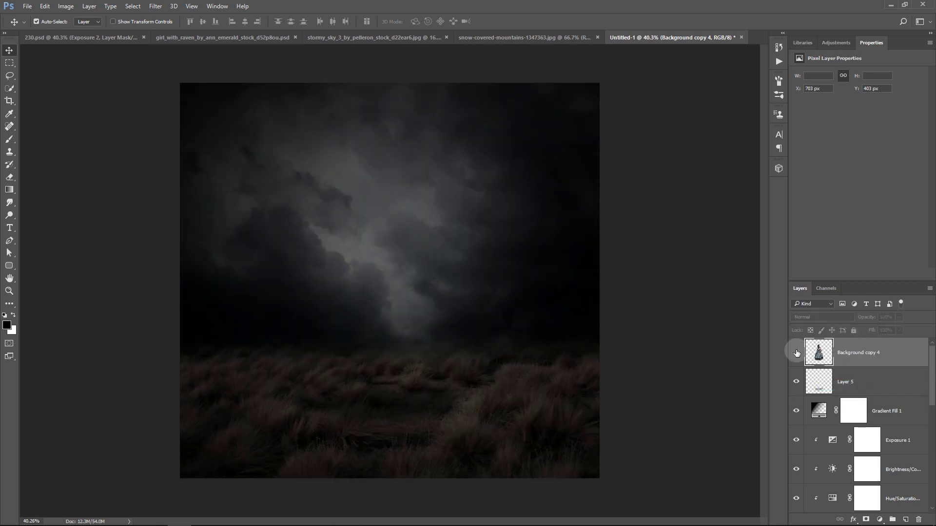
left_click(895, 352)
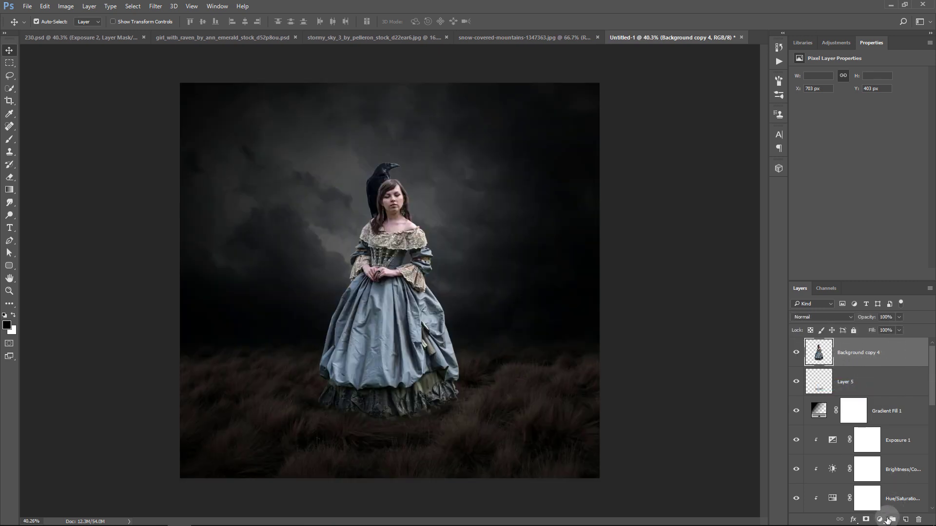
- Add a Hue/Saturation layer clipped to the girl with Saturation -10 and Lightness -37
left_click(879, 521)
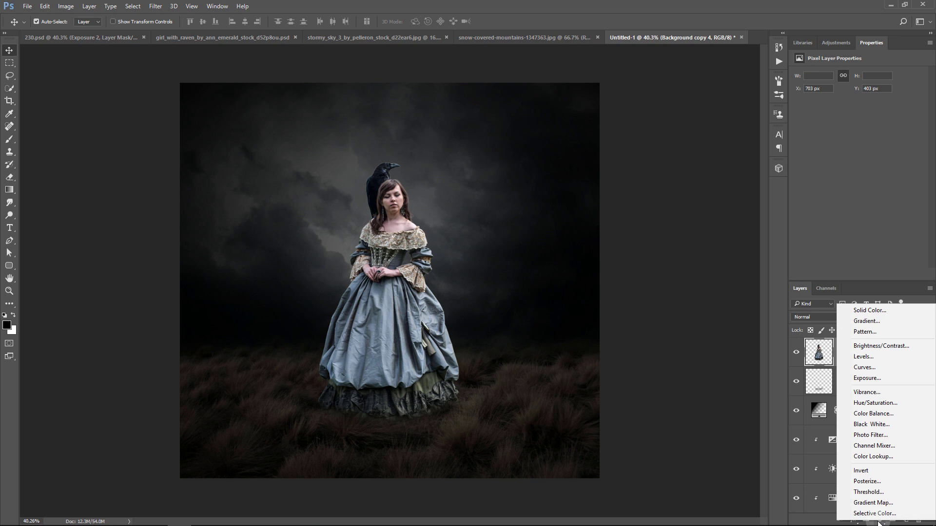
left_click(874, 402)
left_click_drag(875, 369, 875, 272)
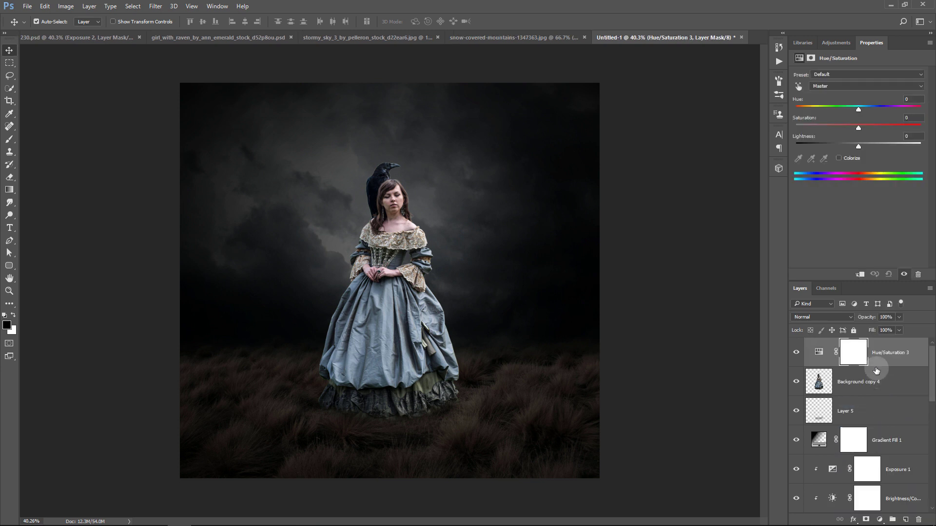
left_click(859, 273)
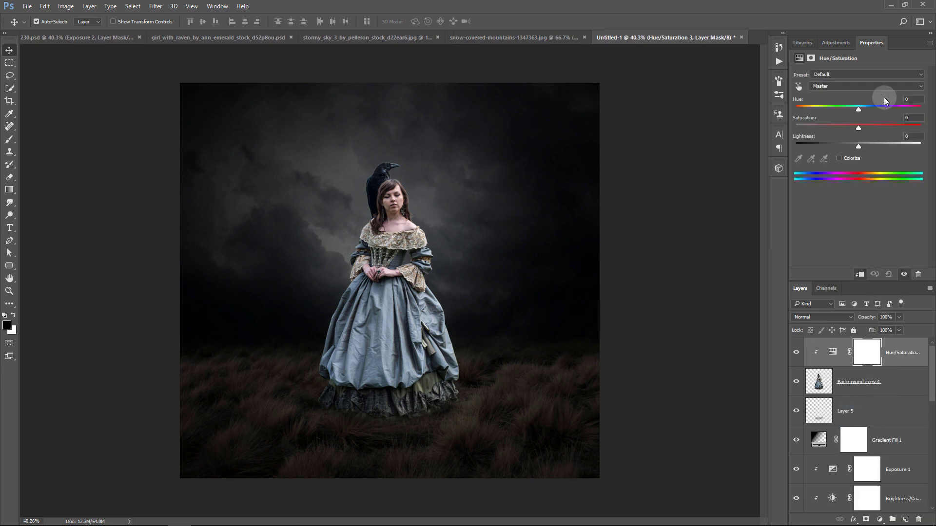
mouse_move(858, 127)
left_mouse_down()
mouse_move(850, 127)
mouse_move(853, 147)
mouse_move(842, 145)
left_mouse_up()
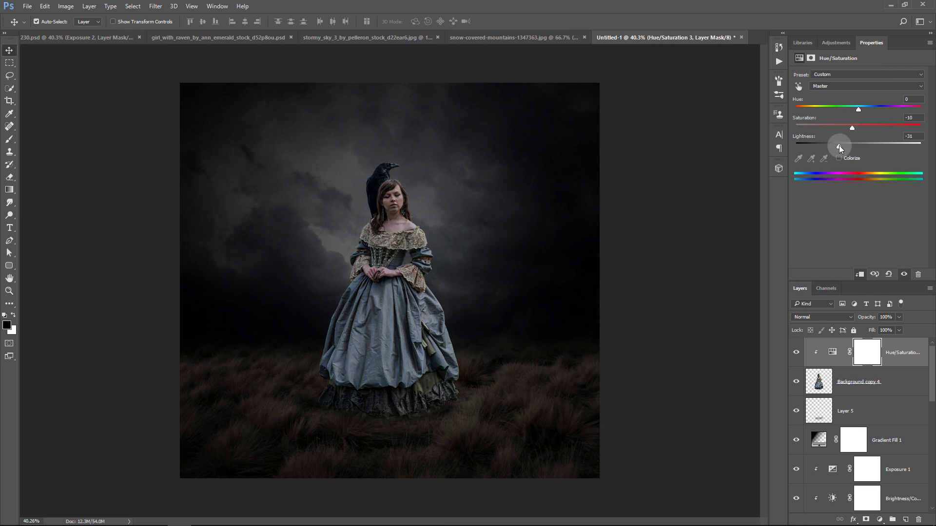
left_click(795, 354)
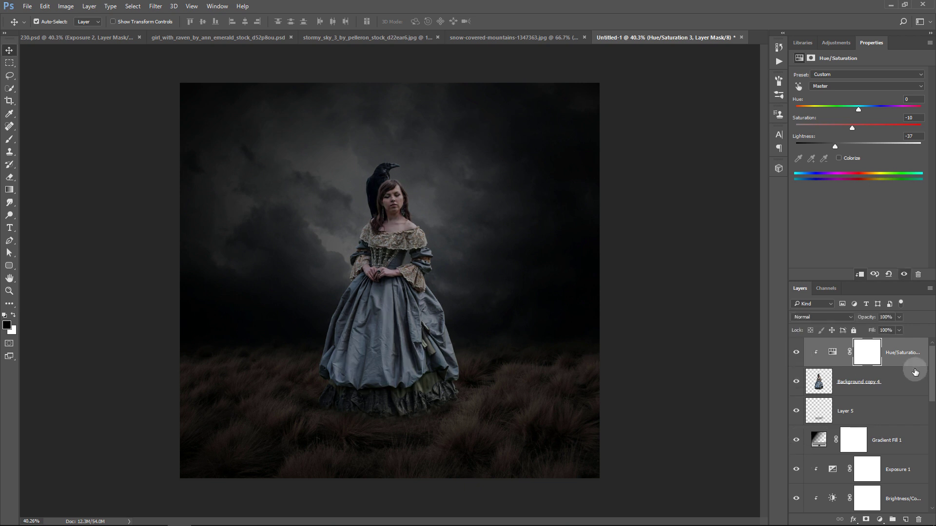
left_click(879, 519)
- Add a Brightness/Contrast layer clipped to the girl with Brightness 10 and Contrast 4
left_click(880, 343)
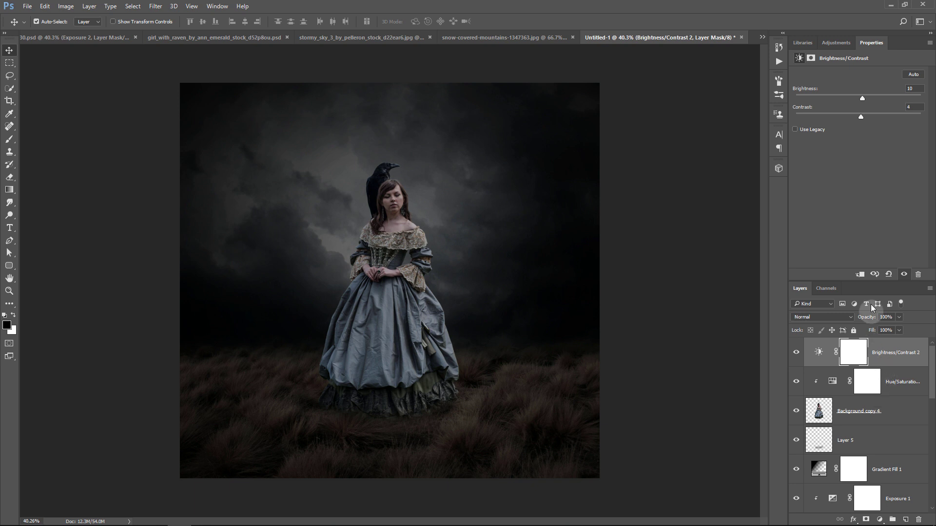
left_click(859, 274)
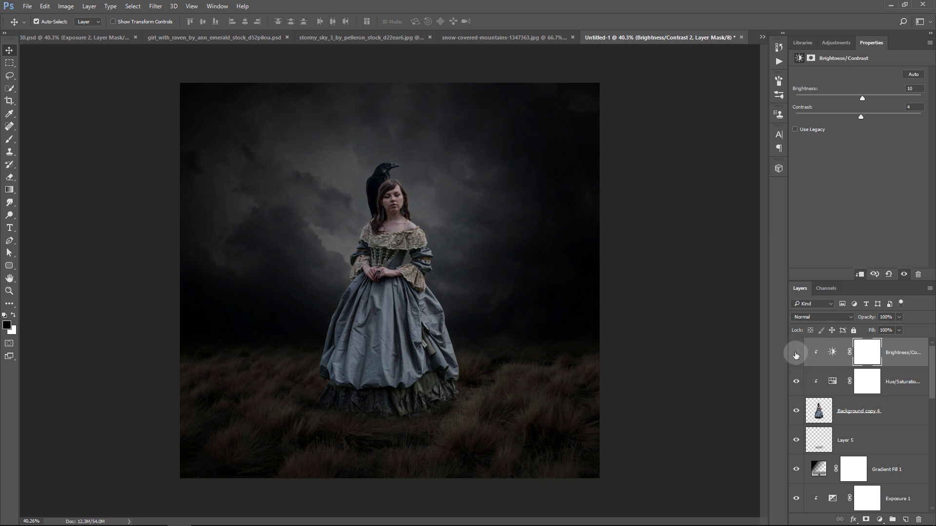
left_click(795, 352)
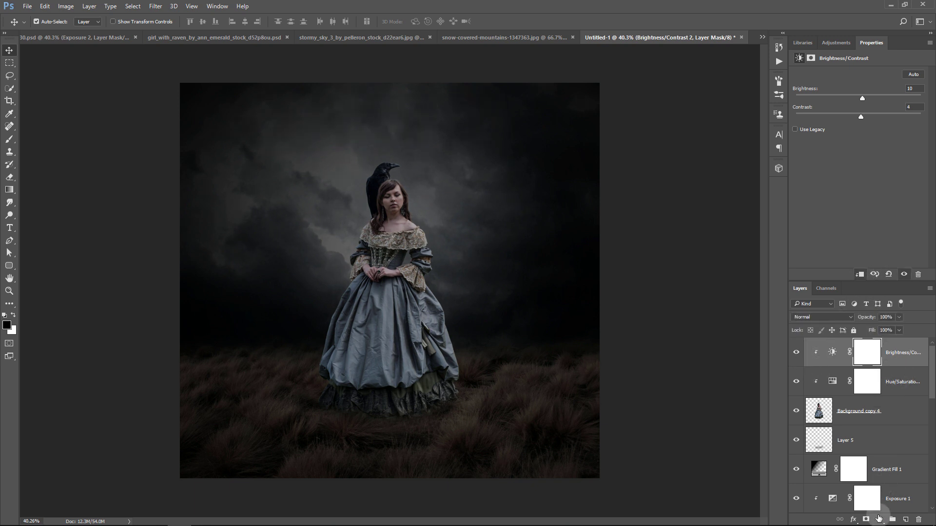
left_click(879, 520)
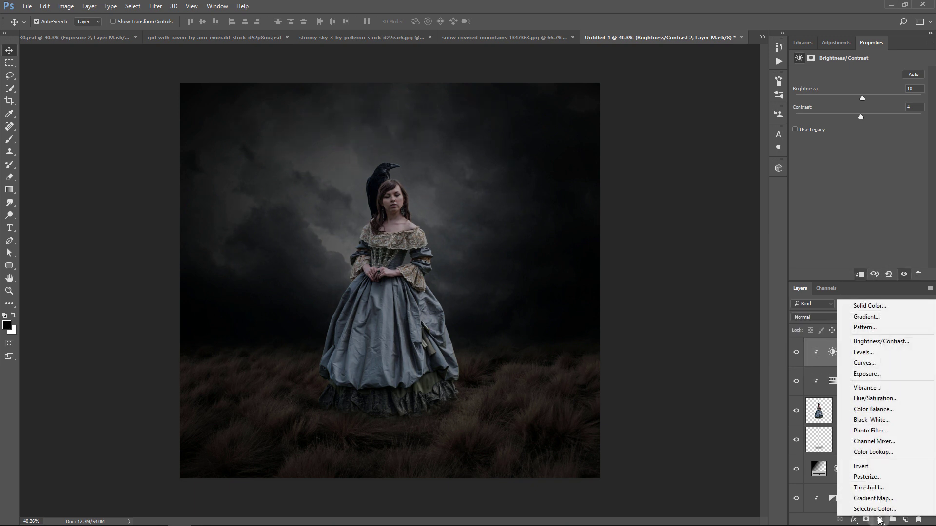
- Add an Exposure layer clipped to the girl with Exposure -1.37 and Gamma 0.84
left_click(884, 374)
left_click(859, 275)
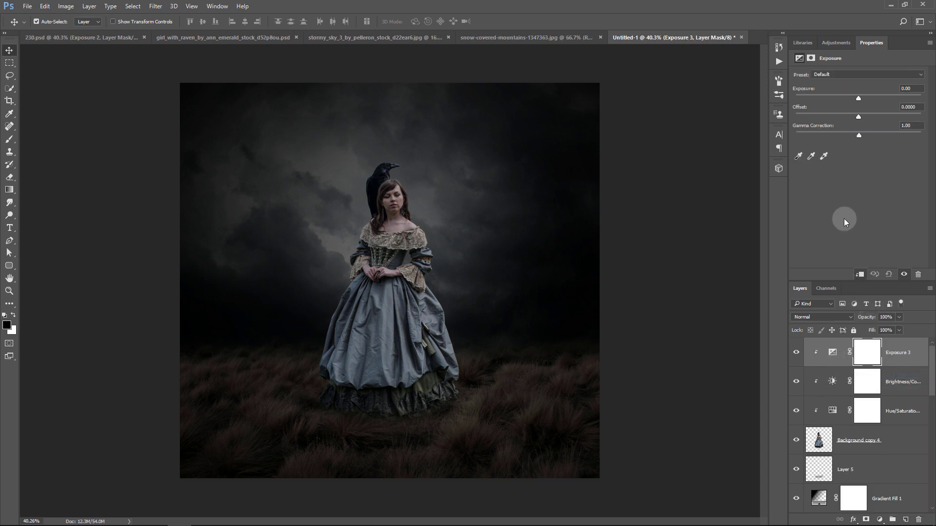
left_click_drag(858, 98, 848, 100)
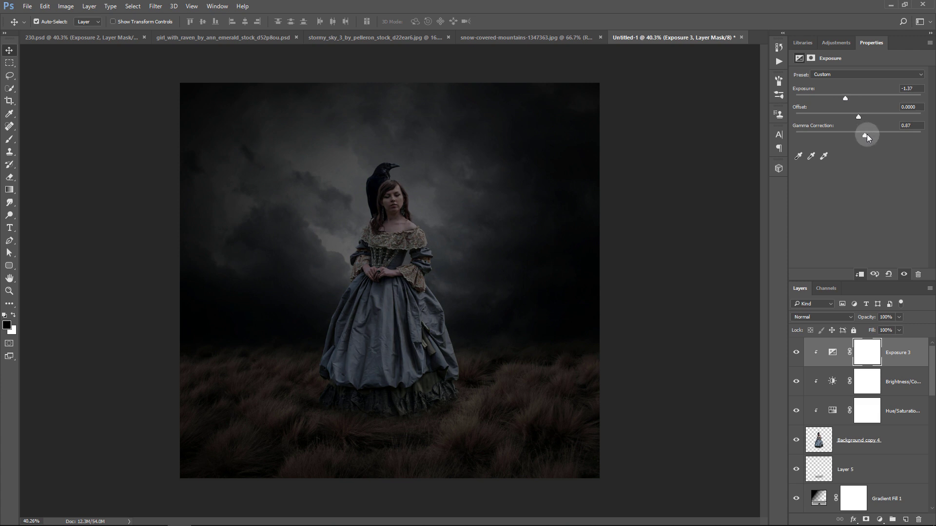
left_click_drag(866, 134, 870, 135)
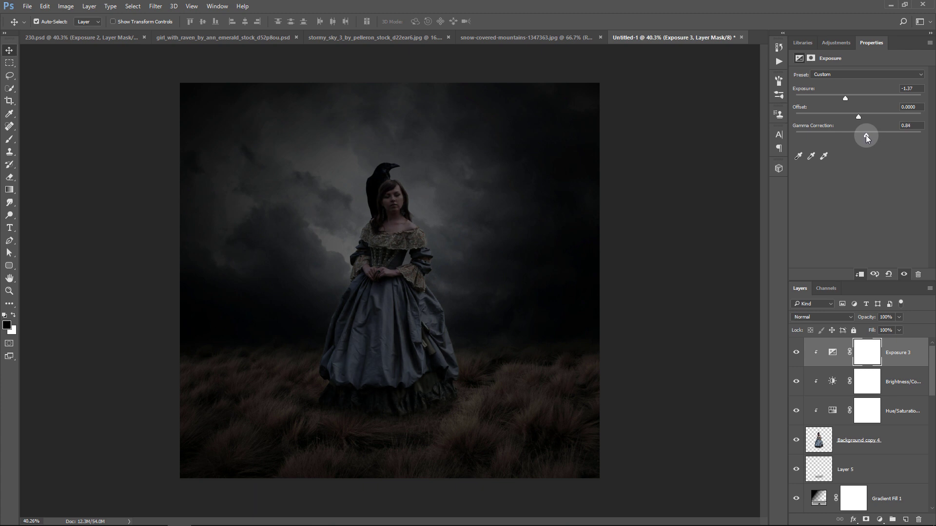
left_click(796, 352)
left_click(796, 352)
- Create clipped Layer 6 in Overlay mode filled with 50% gray, and select the Dodge Tool
left_click(905, 520)
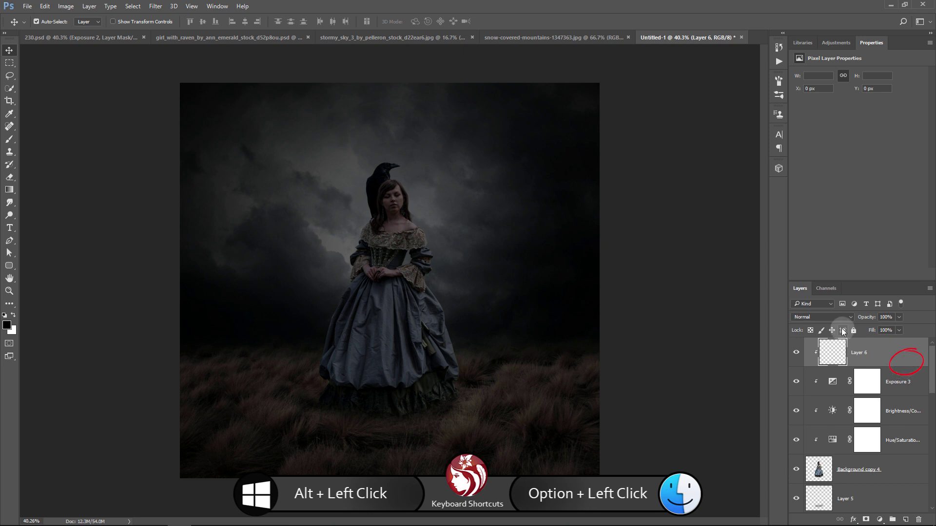
left_click(824, 317)
left_click(824, 413)
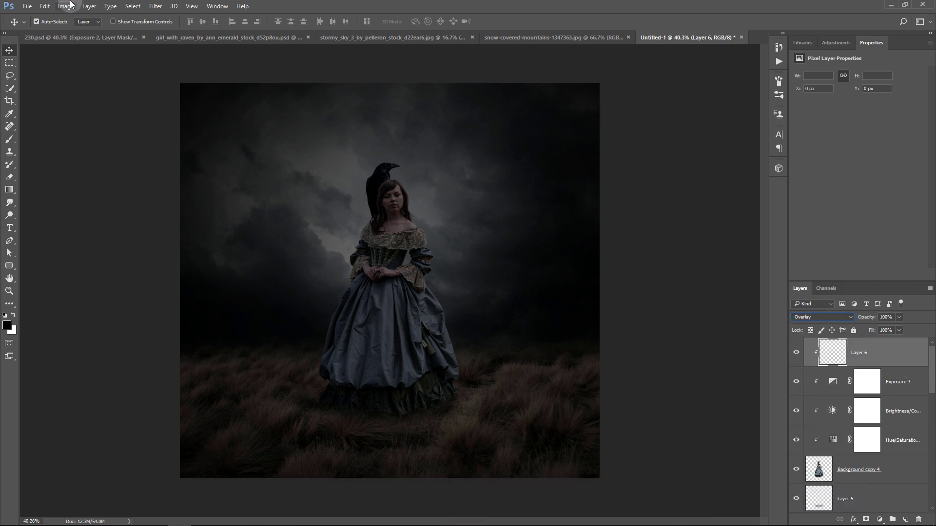
left_click(45, 5)
left_click(52, 154)
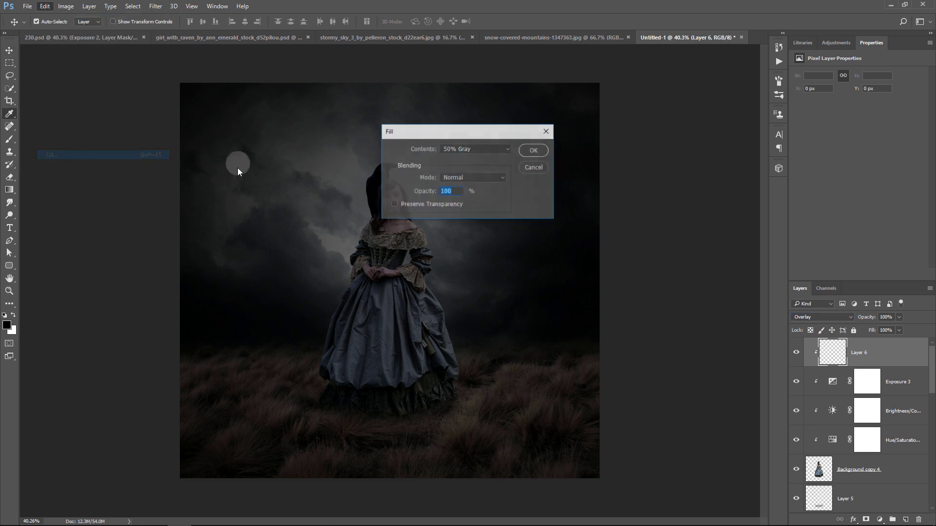
left_click(544, 151)
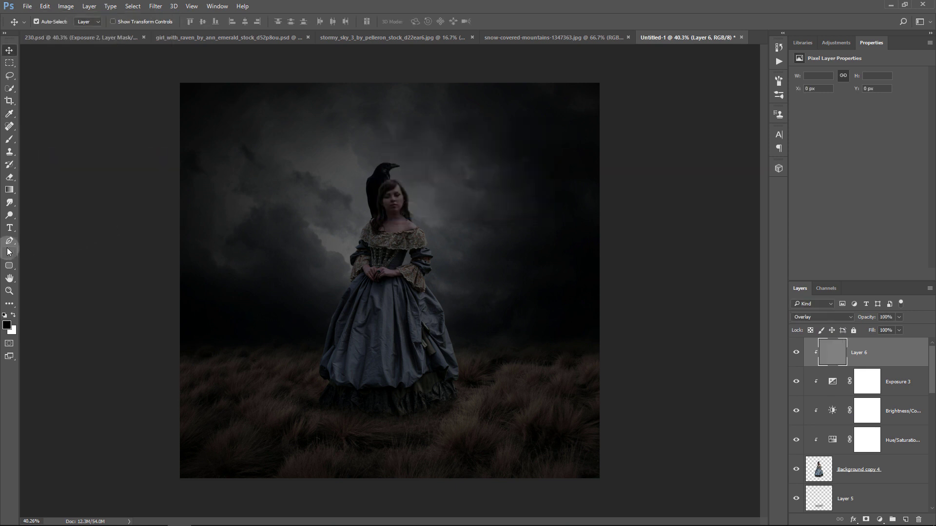
left_click(11, 217)
left_click(49, 215)
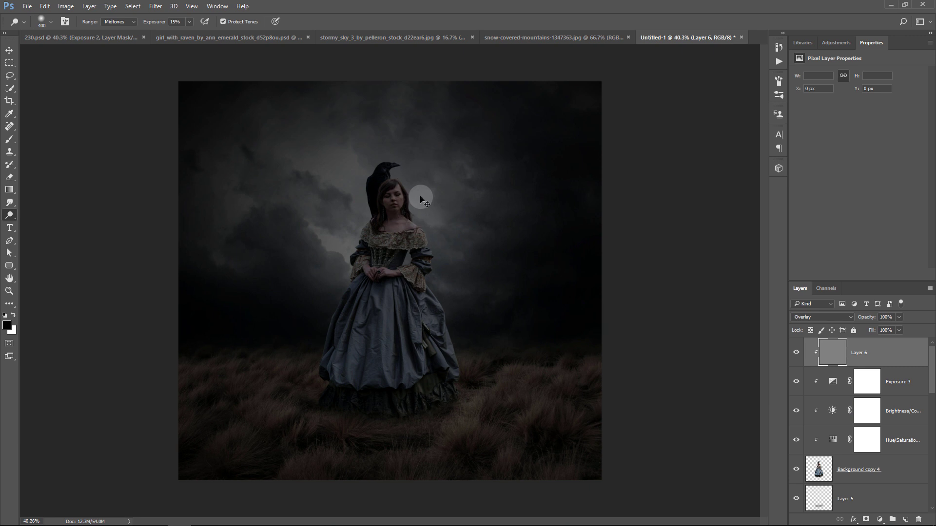
- Dodge the girl's neck and chest with a smaller brush
key("ctrl+plus")
key("ctrl+plus")
mouse_move(440, 174)
left_mouse_down()
mouse_move(418, 192)
mouse_move(411, 271)
left_mouse_up()
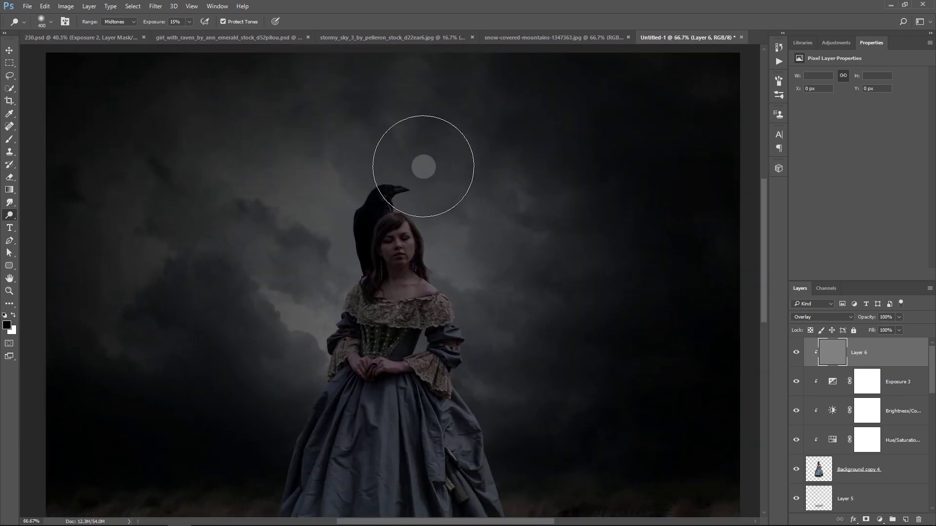
key("bracketleft")
key("bracketleft")
key("bracketleft")
key("bracketleft")
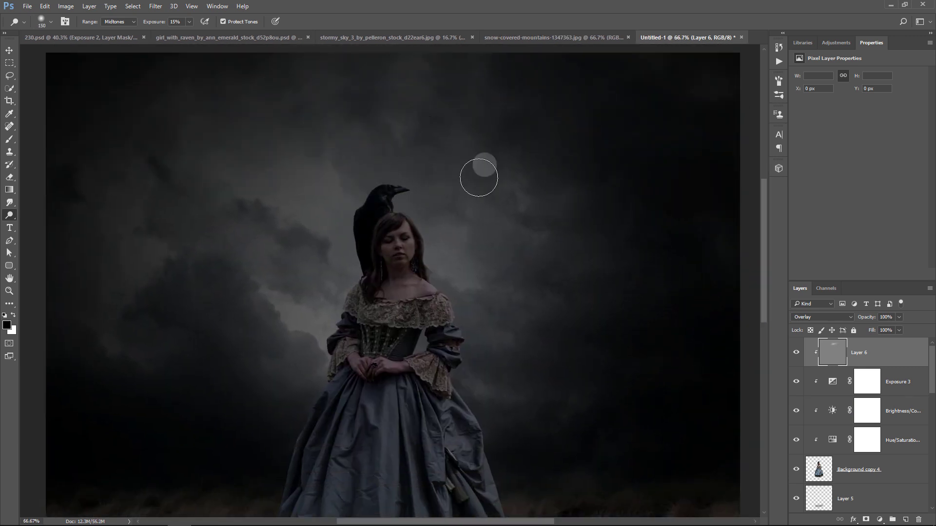
left_click_drag(383, 260, 390, 276)
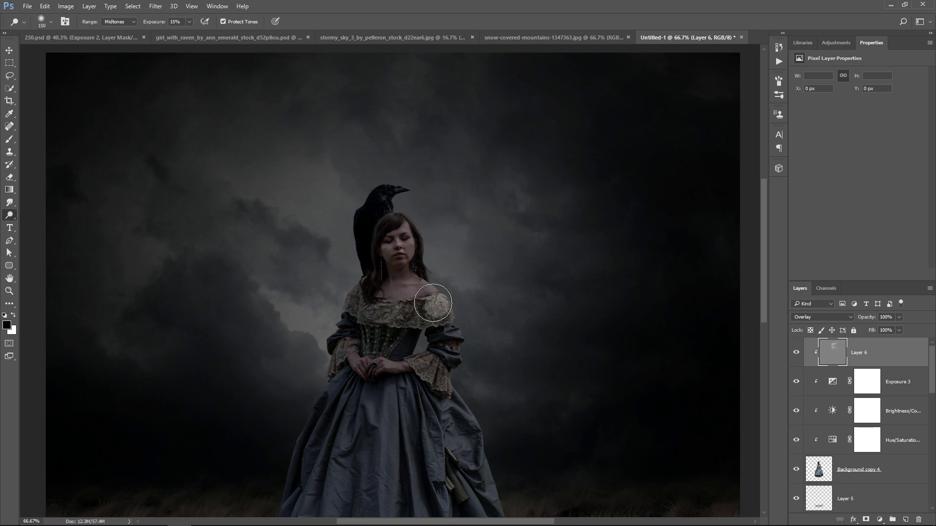
- Dodge the right side of the girl's skirt to highlight it
left_click_drag(433, 303, 536, 150)
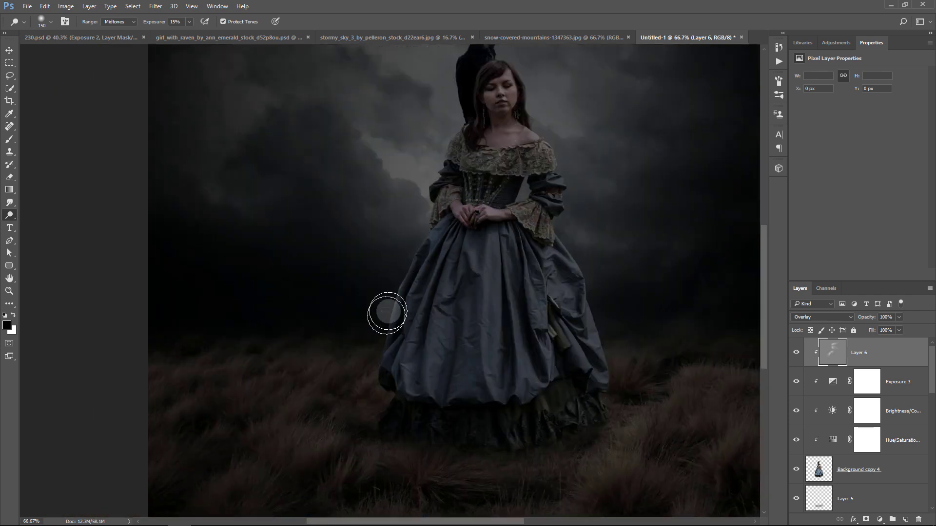
left_click_drag(605, 324, 600, 368)
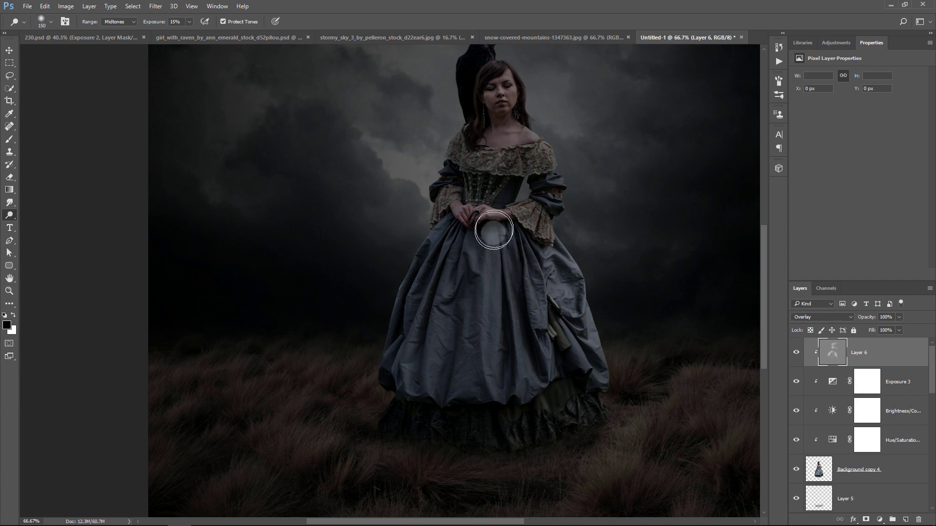
scroll(696, 283, "down", 1)
scroll(613, 289, "down", 1)
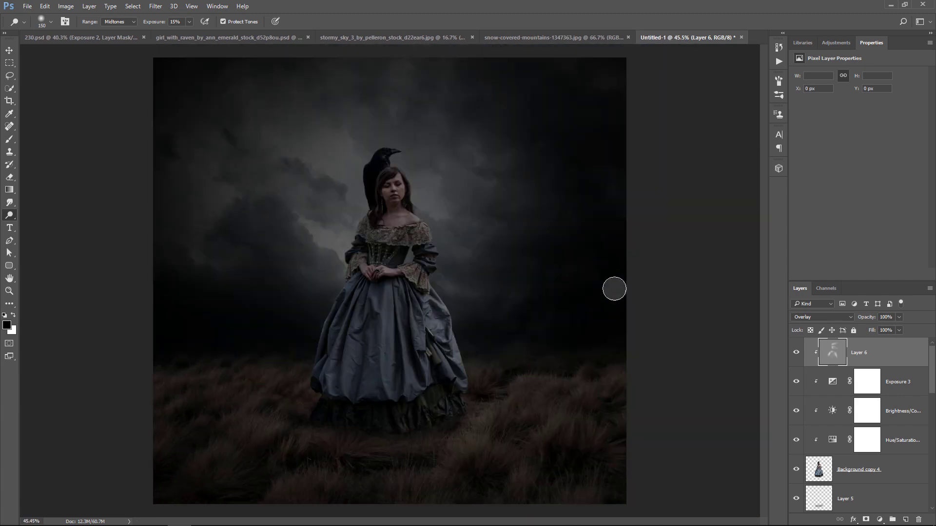
scroll(614, 288, "down", 1)
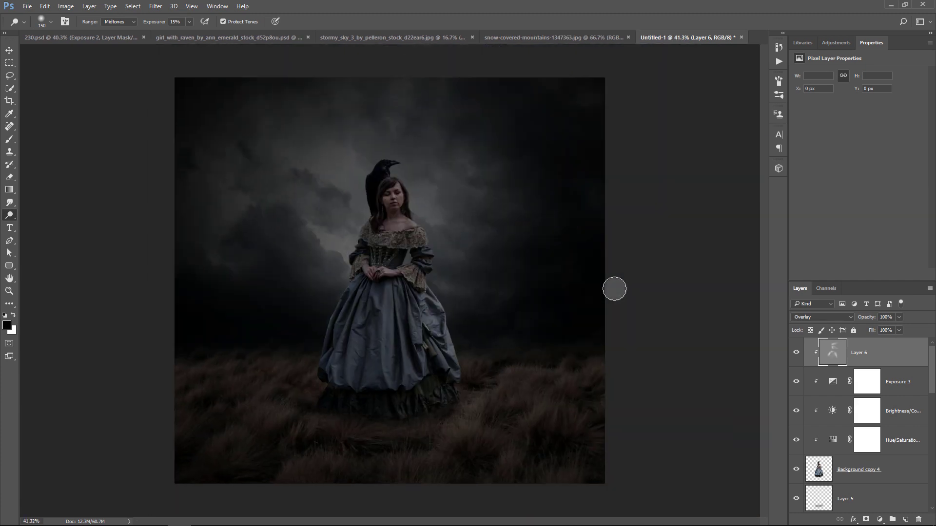
scroll(614, 288, "down", 1)
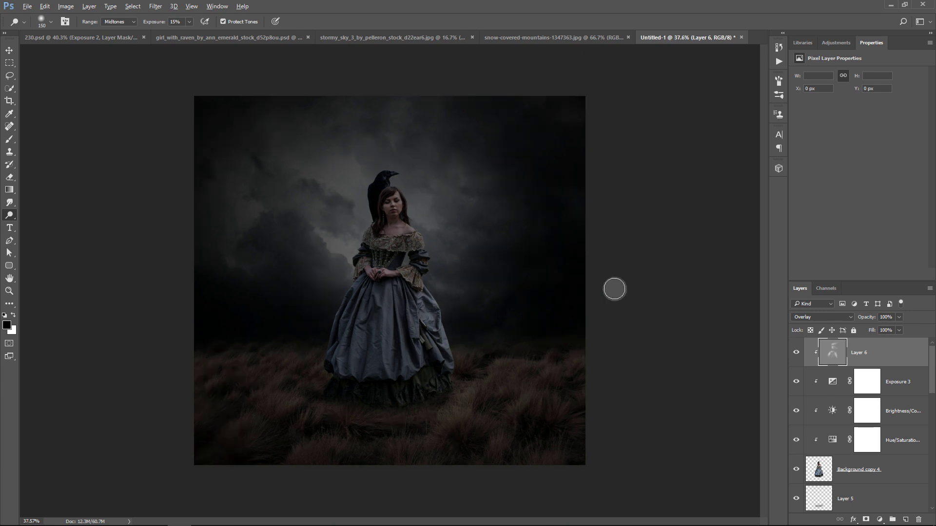
scroll(614, 289, "up", 1)
scroll(614, 289, "down", 2)
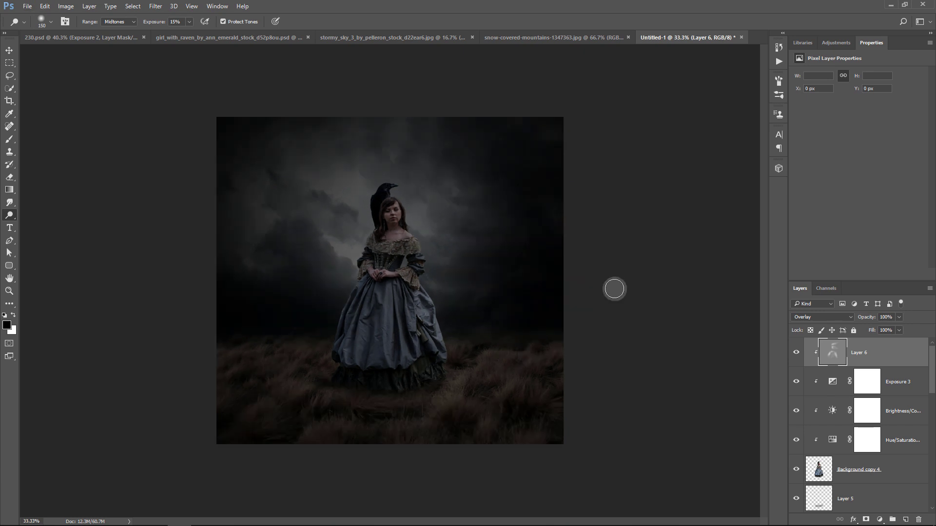
scroll(614, 289, "up", 4)
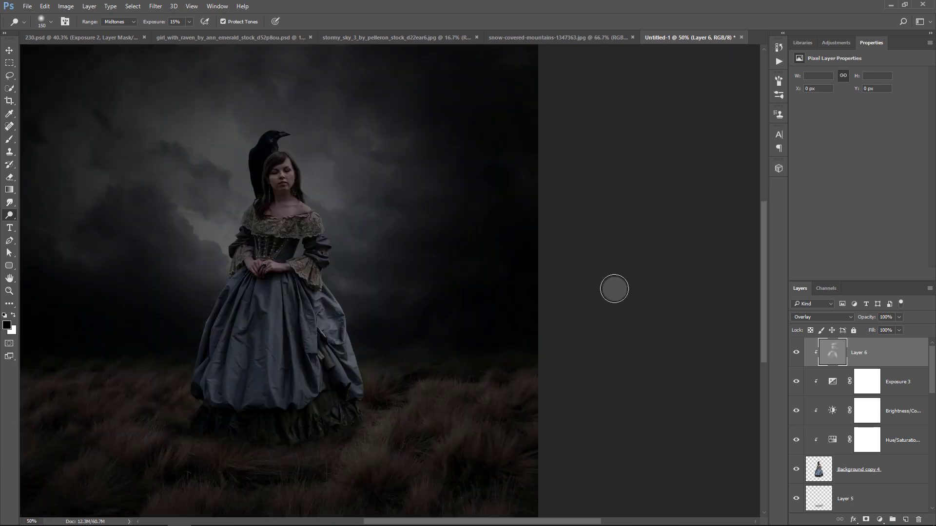
- Scroll through the image to inspect the dodged girl
scroll(615, 289, "up", 5)
scroll(536, 307, "down", 2)
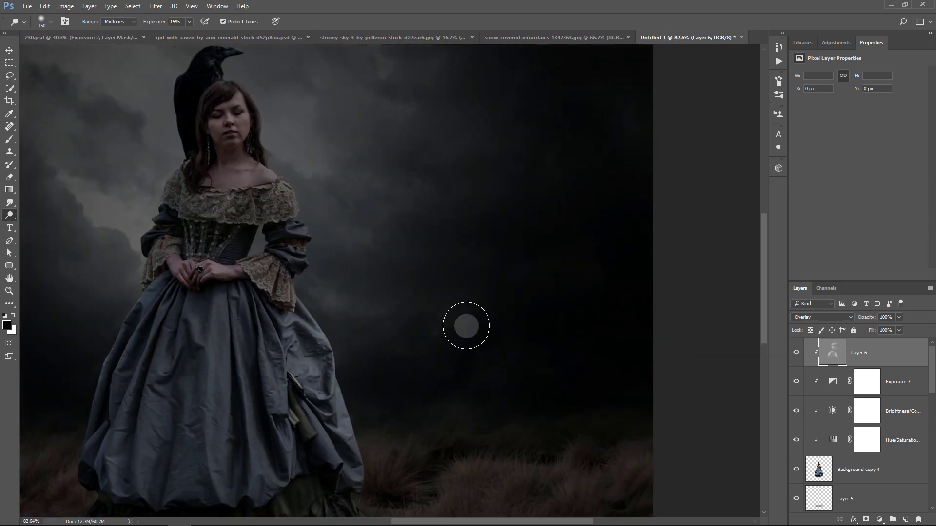
scroll(466, 326, "down", 2)
scroll(466, 326, "down", 2)
scroll(466, 325, "down", 1)
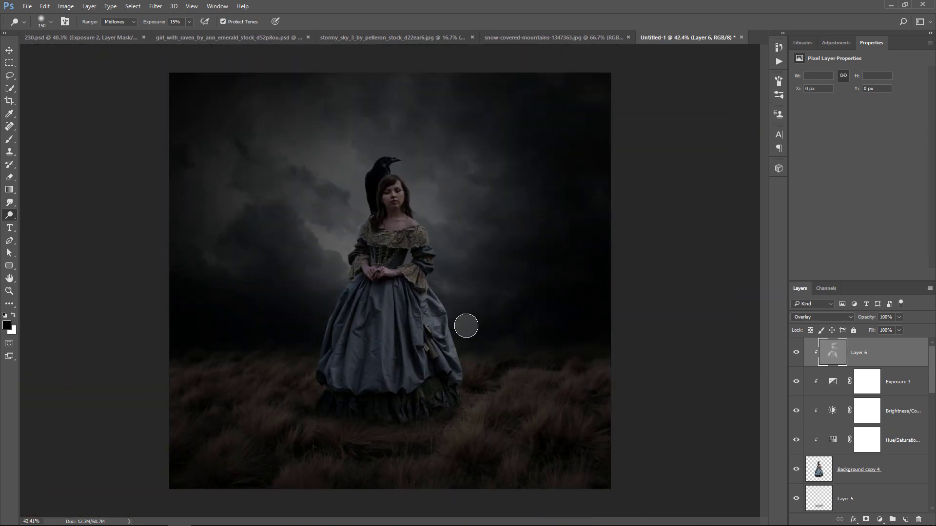
scroll(466, 326, "down", 1)
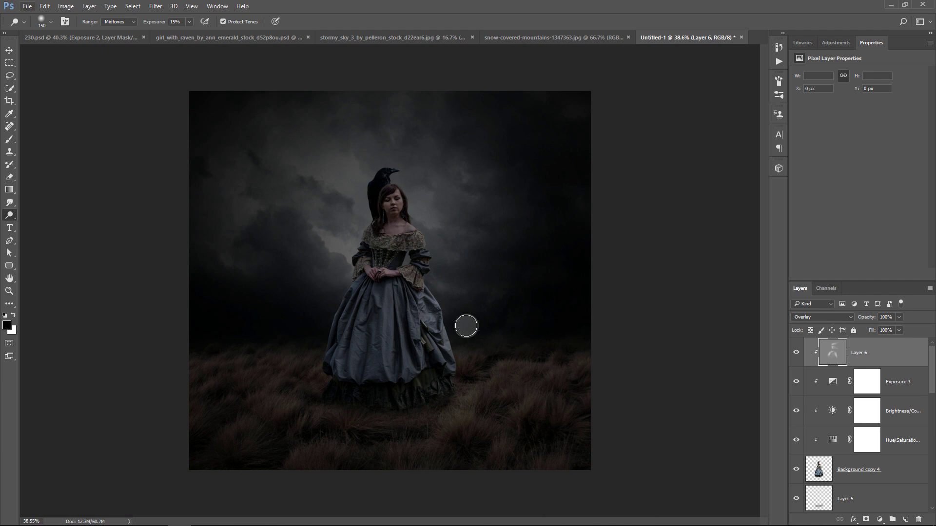
scroll(466, 326, "up", 1)
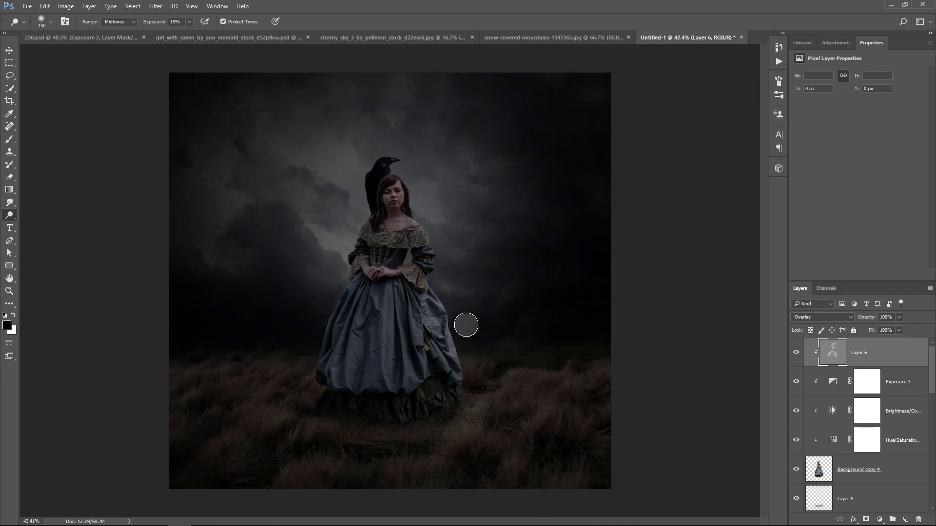
- Toggle Layer 6 to compare, then lower its opacity to 71%
left_click(795, 352)
left_click(796, 352)
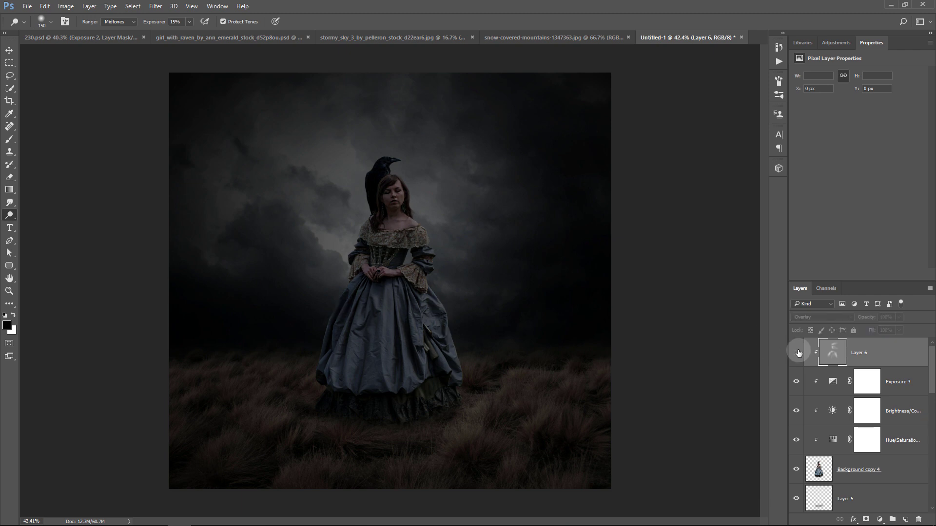
left_click(898, 353)
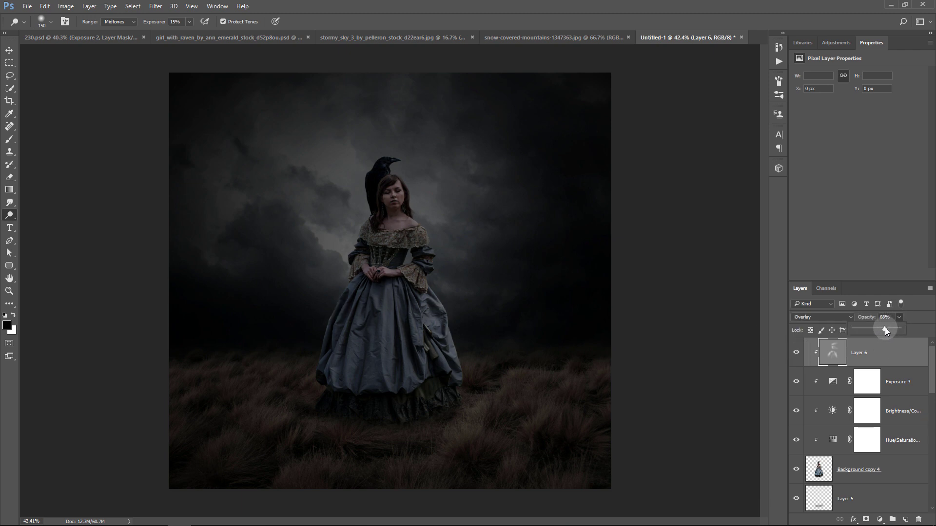
left_click(795, 353)
scroll(868, 446, "down", 1)
scroll(870, 447, "down", 1)
scroll(873, 448, "down", 1)
- Toggle Color Fill 1 off and on to check its effect, then target its layer mask
scroll(872, 449, "down", 5)
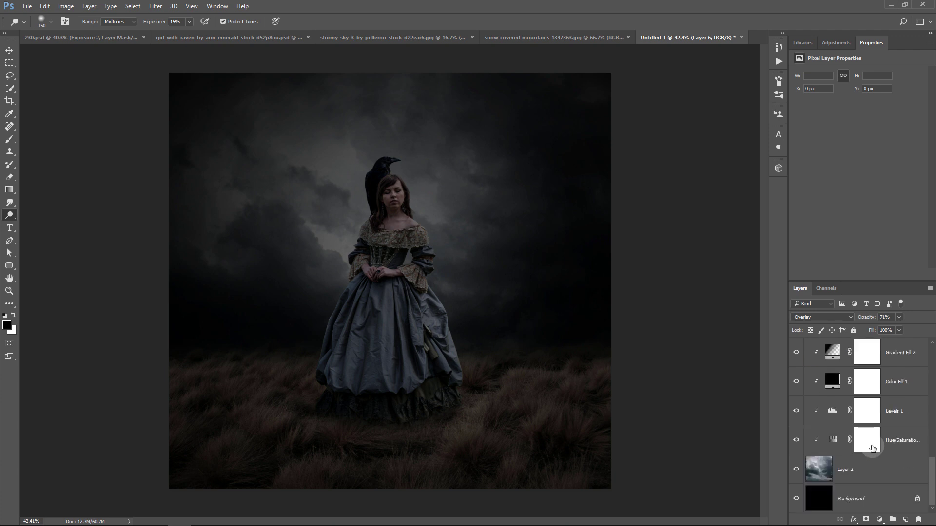
left_click(921, 389)
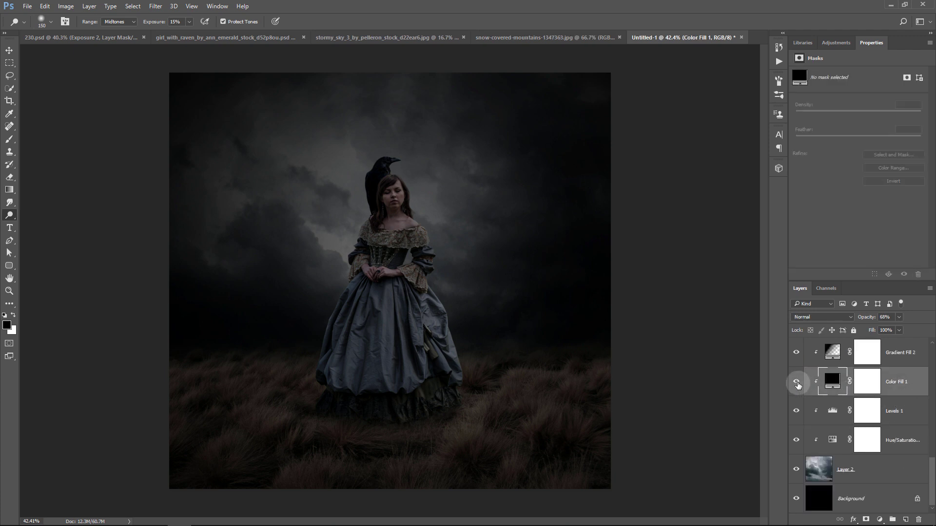
left_click(797, 383)
left_click(796, 383)
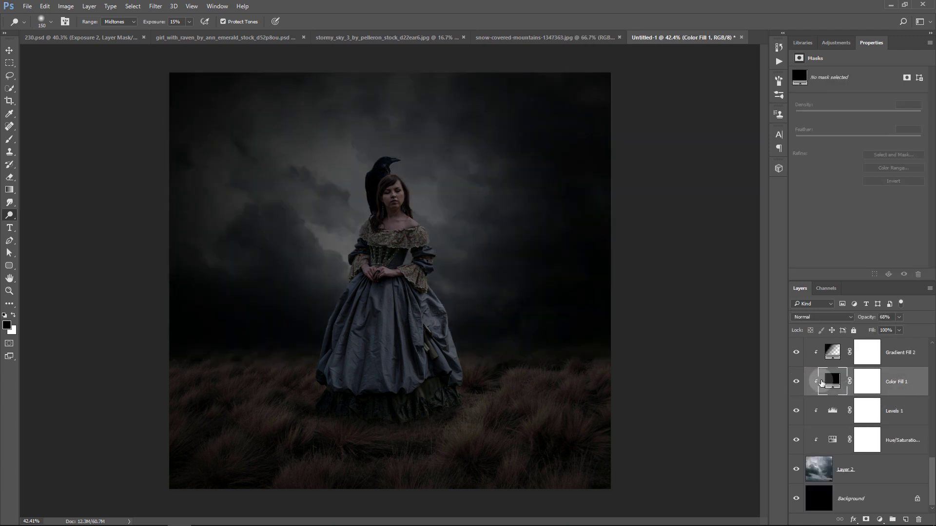
left_click(867, 382)
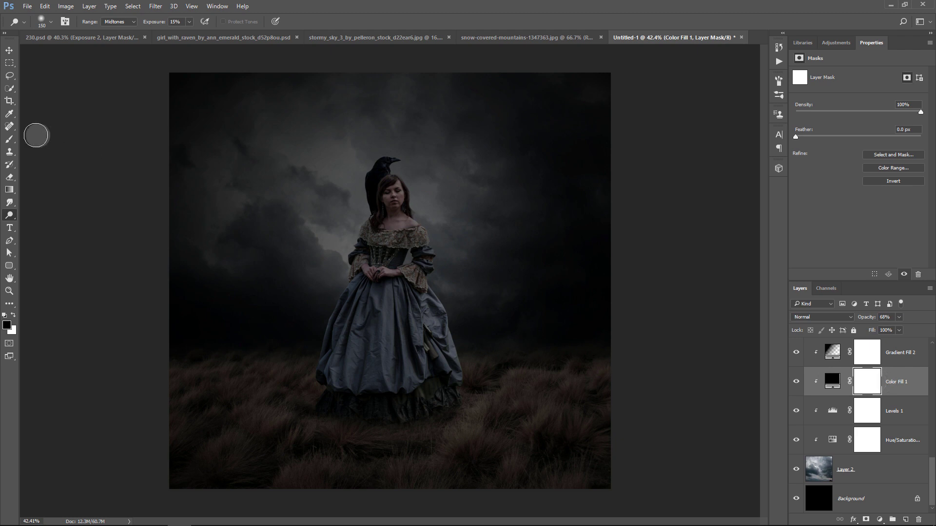
- Paint the mask with a huge soft brush at 45% opacity, undoing the too-strong result
left_click(10, 139)
left_click(204, 22)
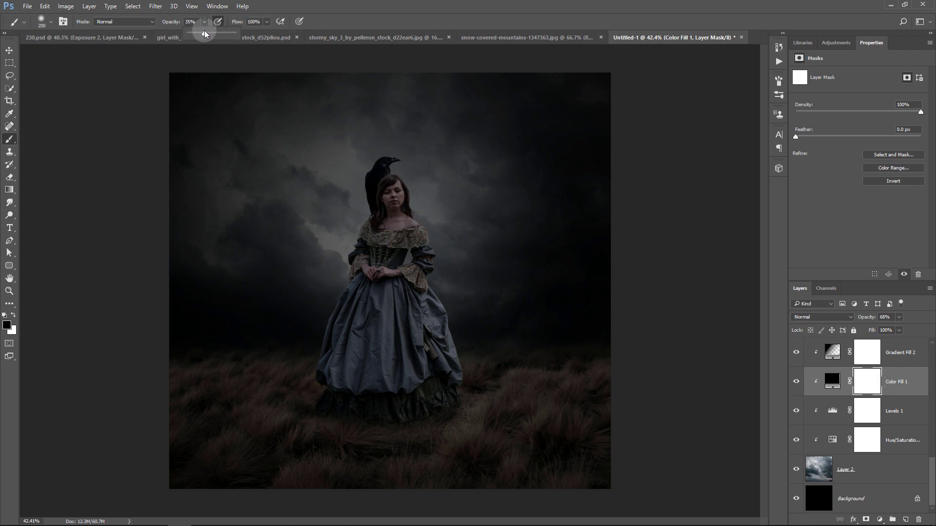
left_click(369, 253)
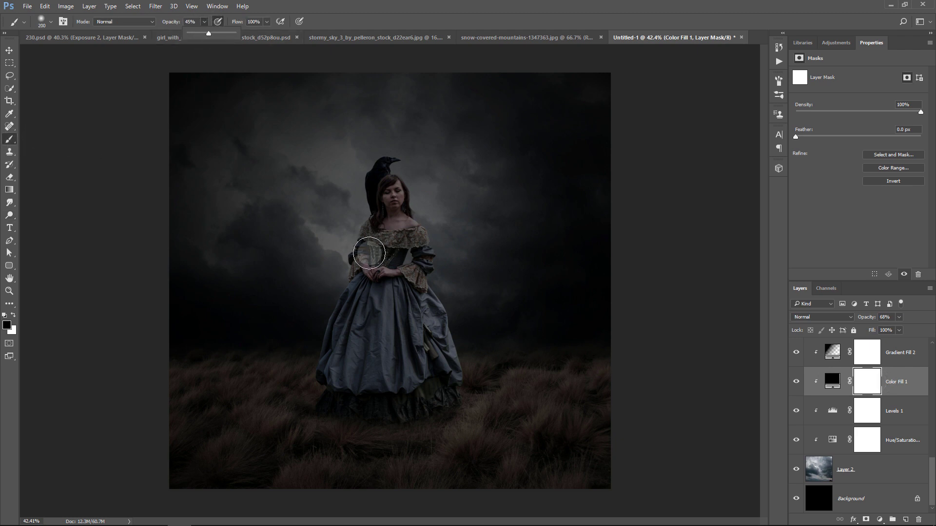
left_click(392, 234)
key("bracketright")
key("bracketright")
key("bracketright")
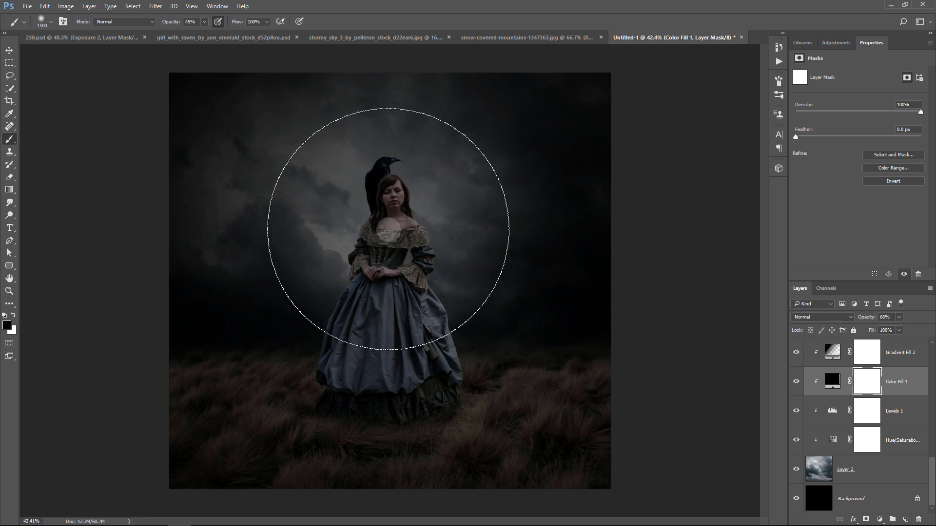
left_click(388, 229)
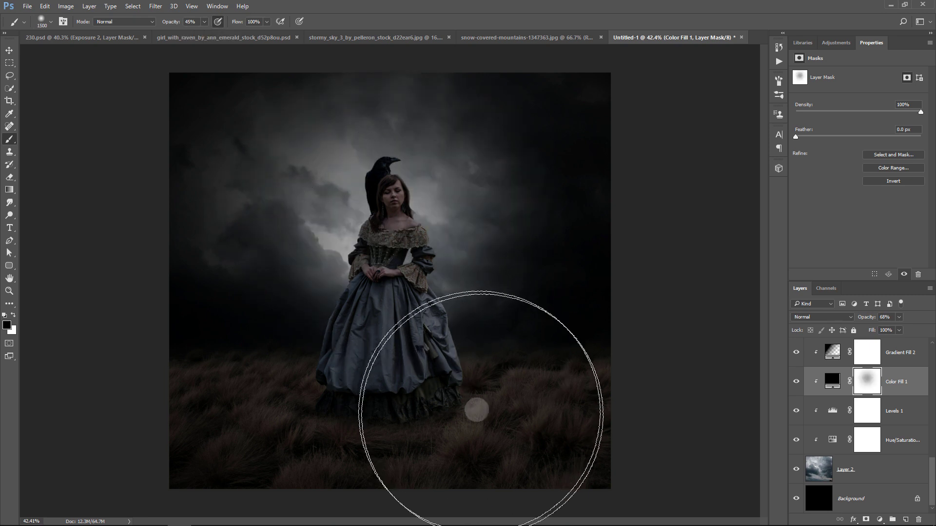
key("ctrl+z")
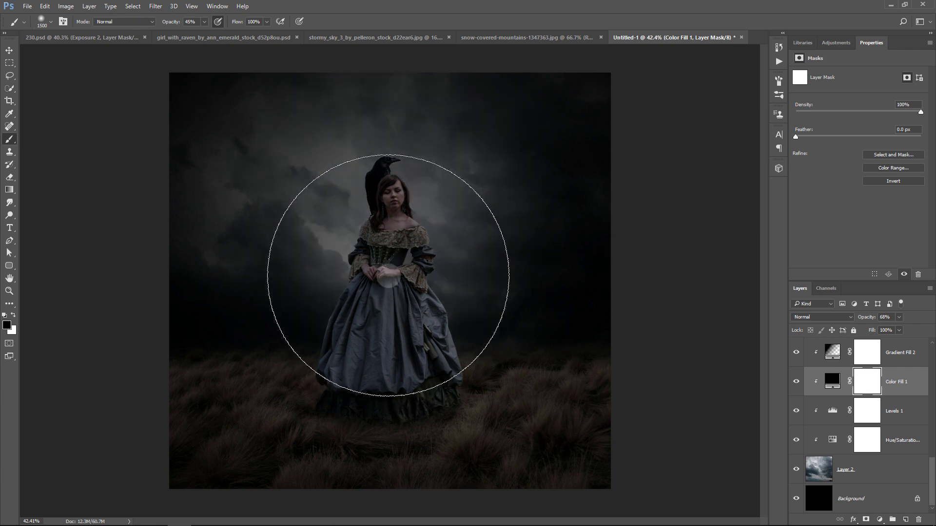
- Paint at 12% opacity to gently lift the veil from the sky and grass around the girl
left_click(204, 26)
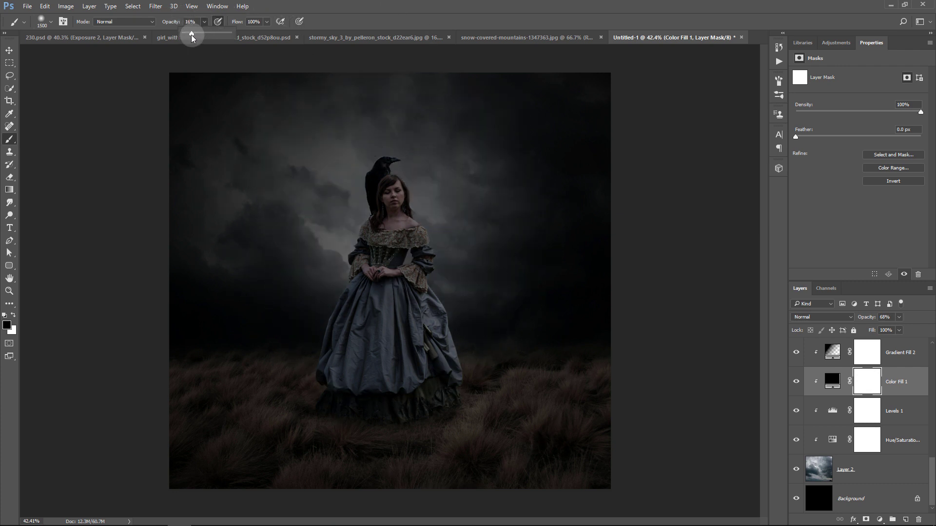
left_click_drag(190, 38, 190, 38)
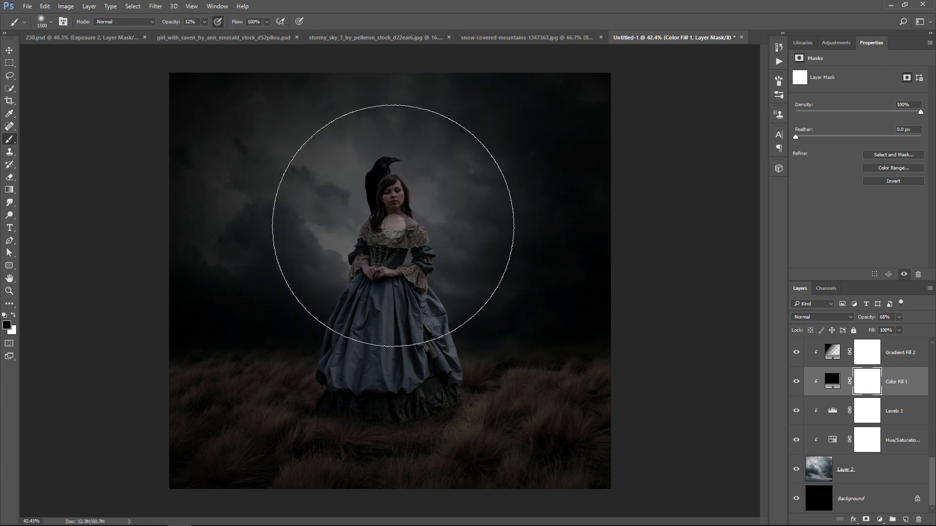
left_click(394, 224)
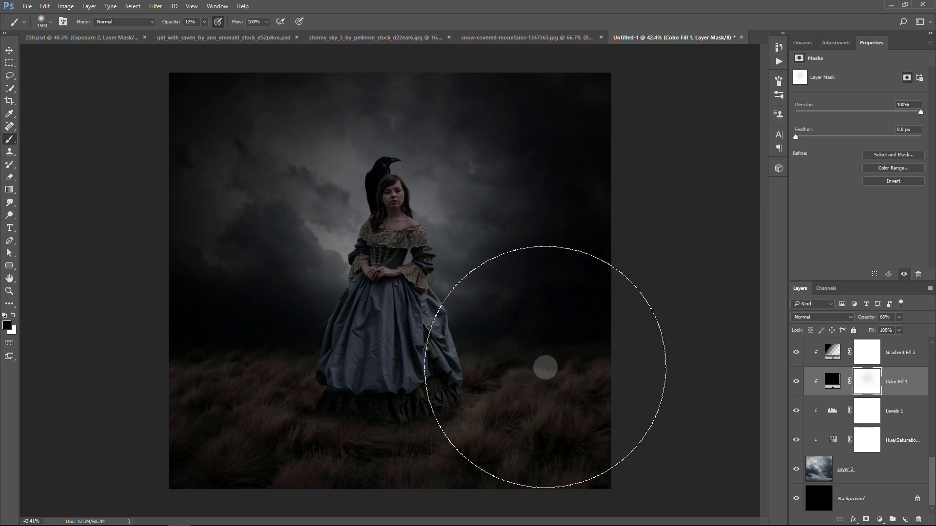
left_click_drag(366, 372, 293, 379)
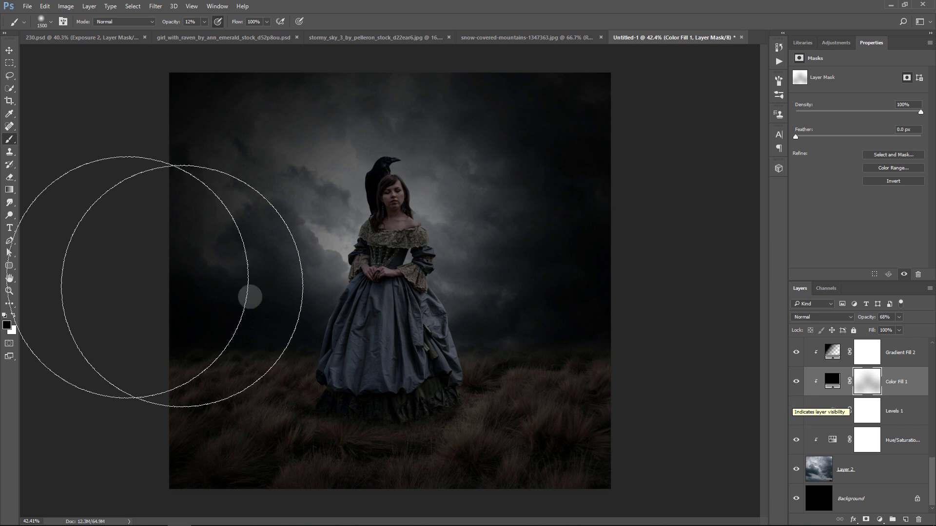
left_click(9, 50)
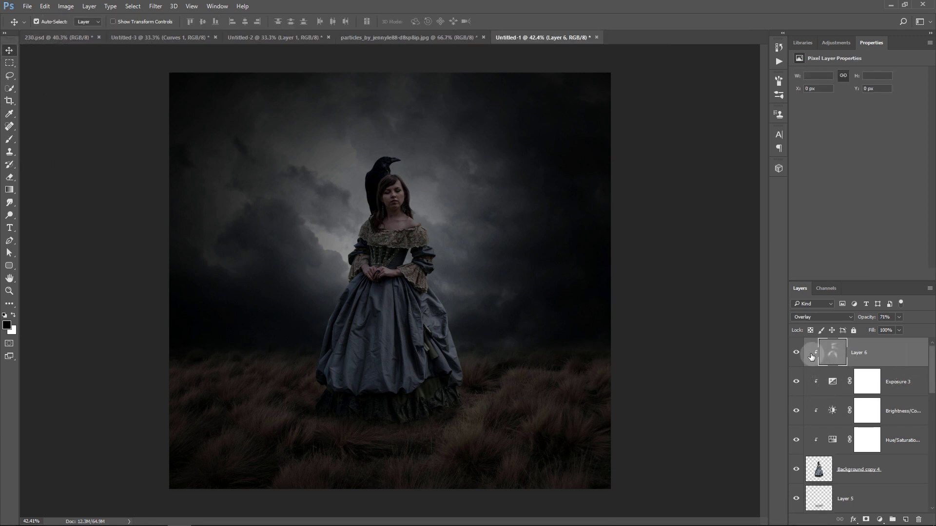
- Compare Exposure 3 on and off and lower its opacity to about 79%
left_click(797, 353)
left_click(831, 383)
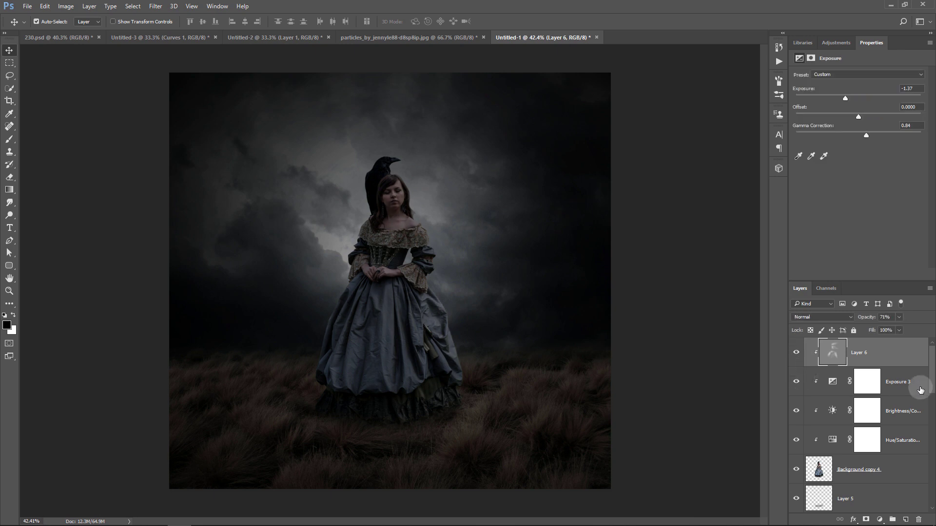
left_click(795, 382)
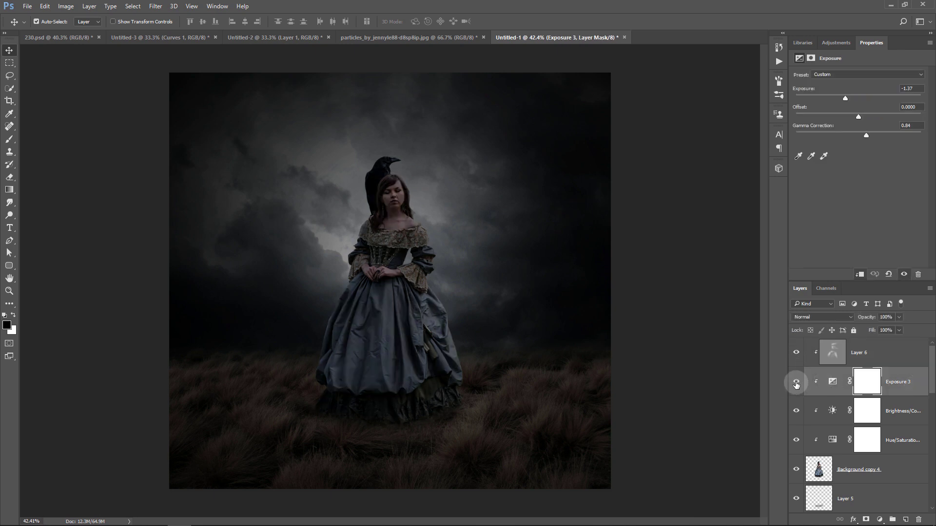
left_click(922, 393)
left_click(898, 316)
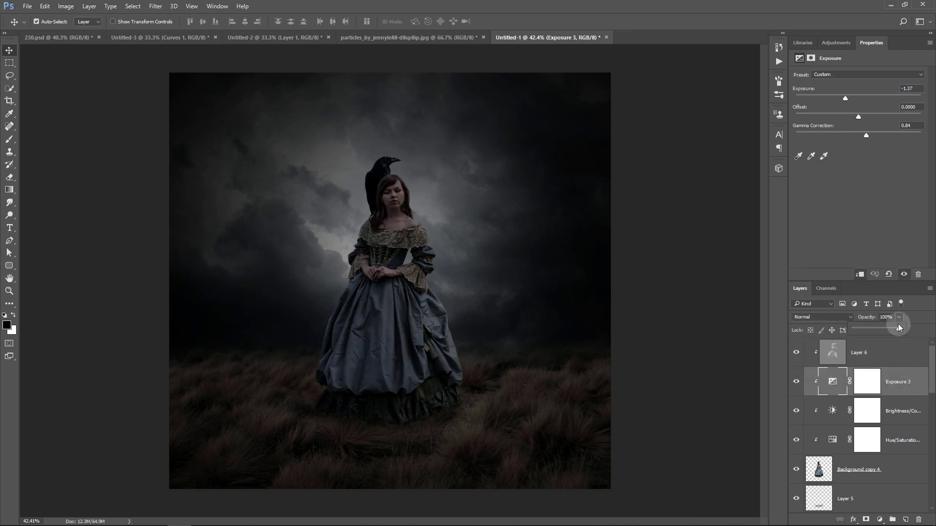
left_click_drag(889, 331, 889, 331)
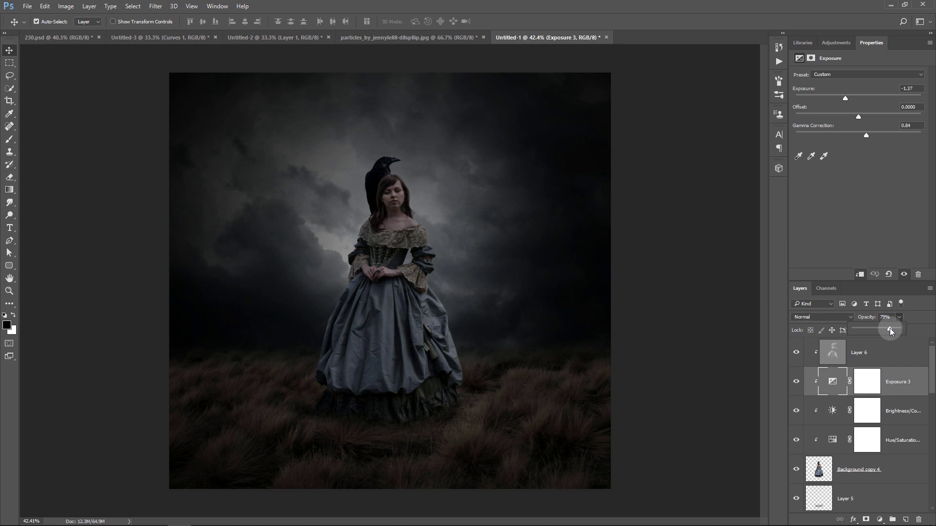
left_click(795, 381)
left_click(796, 382)
- Select the Background copy 4 layer, then the Gradient Fill 1 layer
left_click(878, 472)
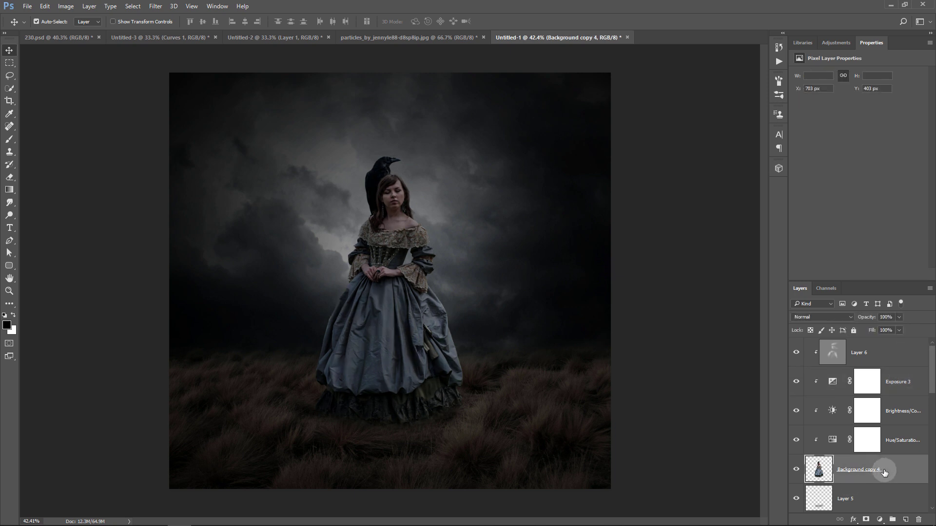
scroll(879, 470, "down", 3)
left_click(887, 443)
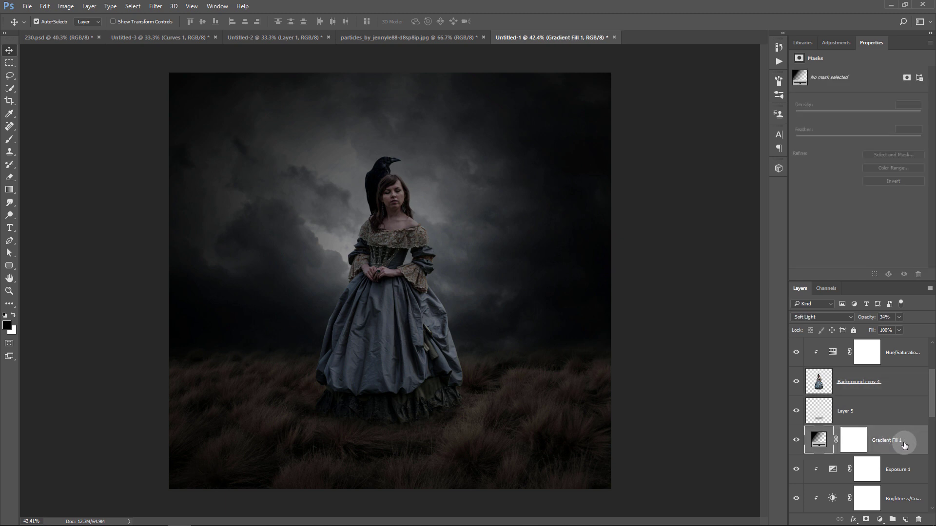
left_click(188, 37)
- Unlock the particle image, invert it to black specks on white, and drag it into the composite
left_click(300, 41)
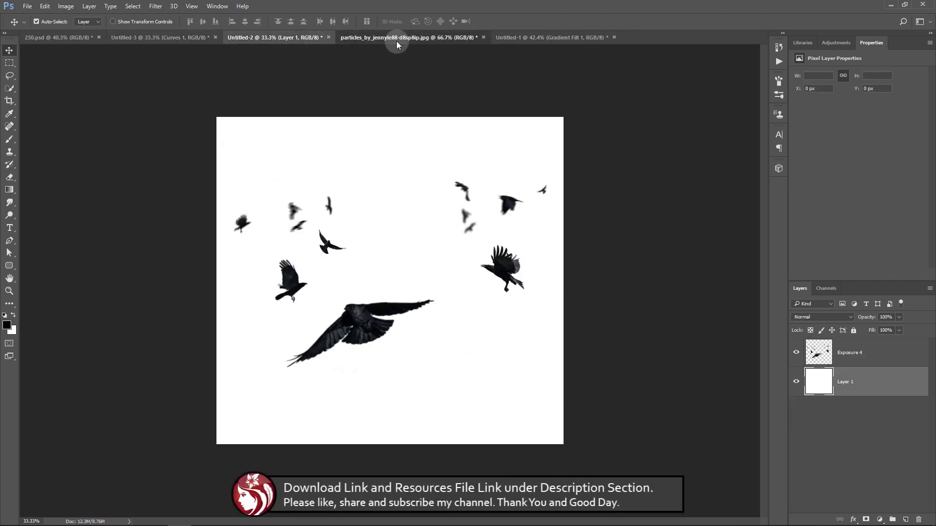
left_click(397, 39)
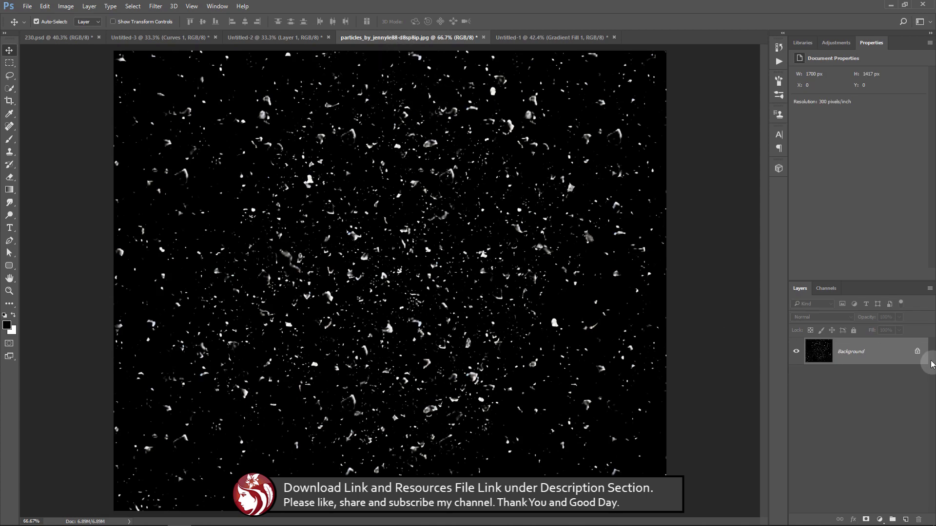
left_click(917, 351)
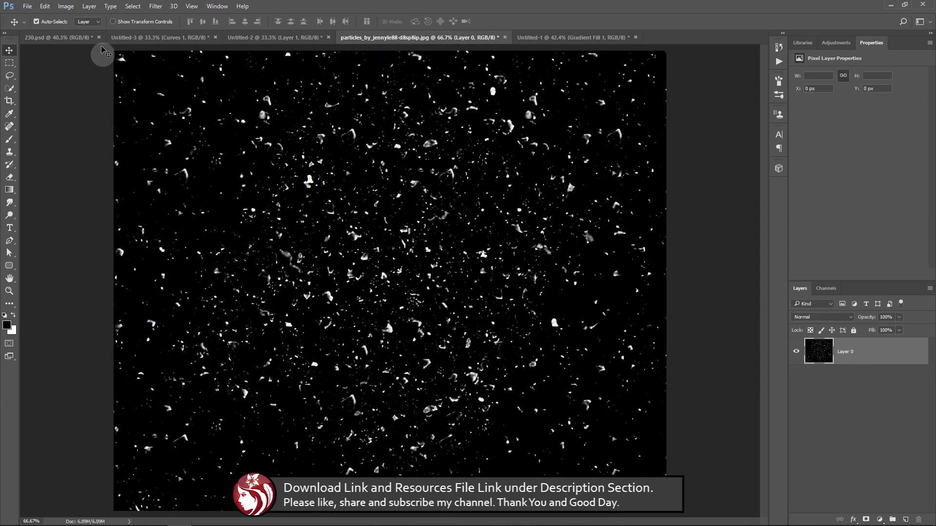
left_click(67, 6)
mouse_move(81, 30)
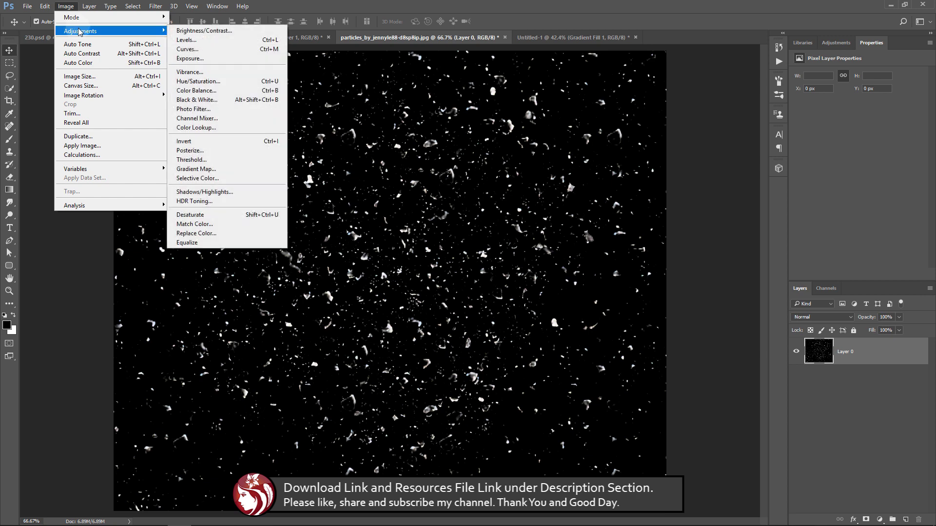
left_click(197, 142)
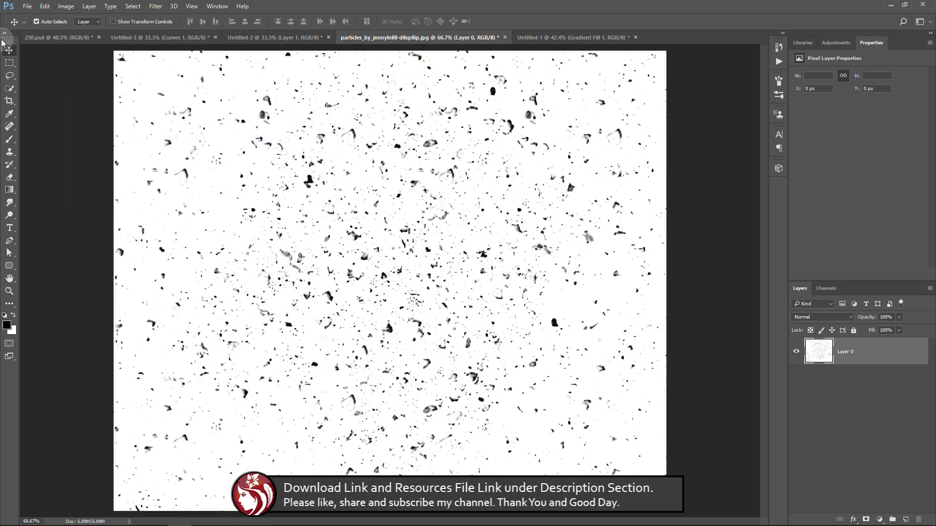
mouse_move(302, 135)
left_mouse_down()
mouse_move(361, 147)
mouse_move(540, 40)
left_mouse_up()
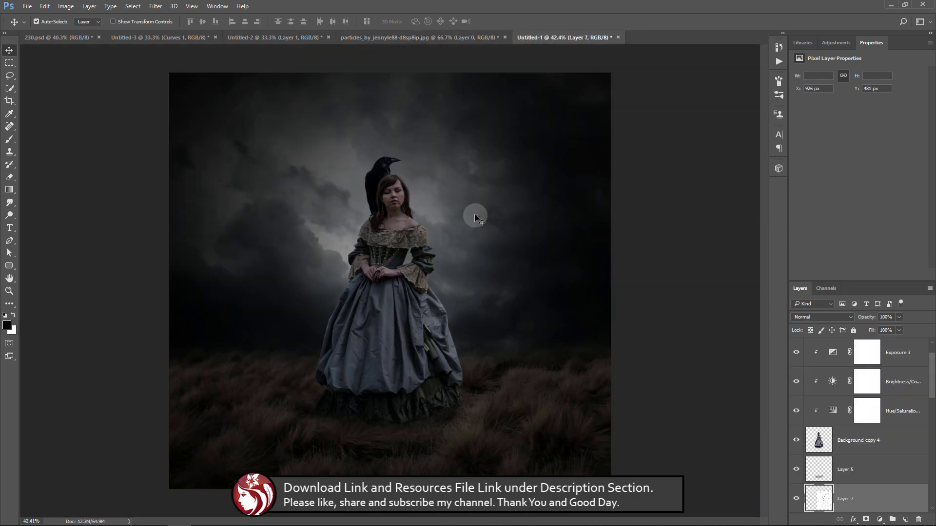
left_click_drag(540, 40, 477, 209)
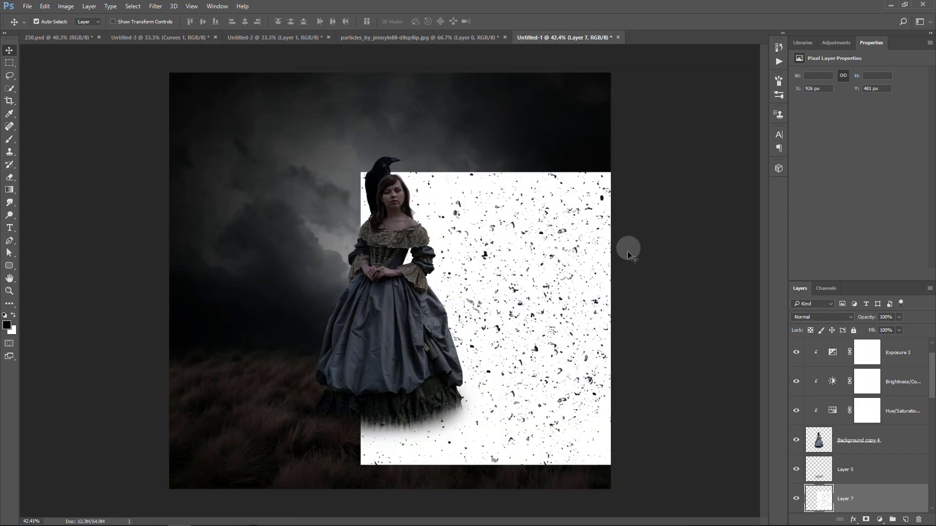
- Set Layer 7 to Multiply, move it up-left and scale it to about 125% over the sky
left_click(833, 317)
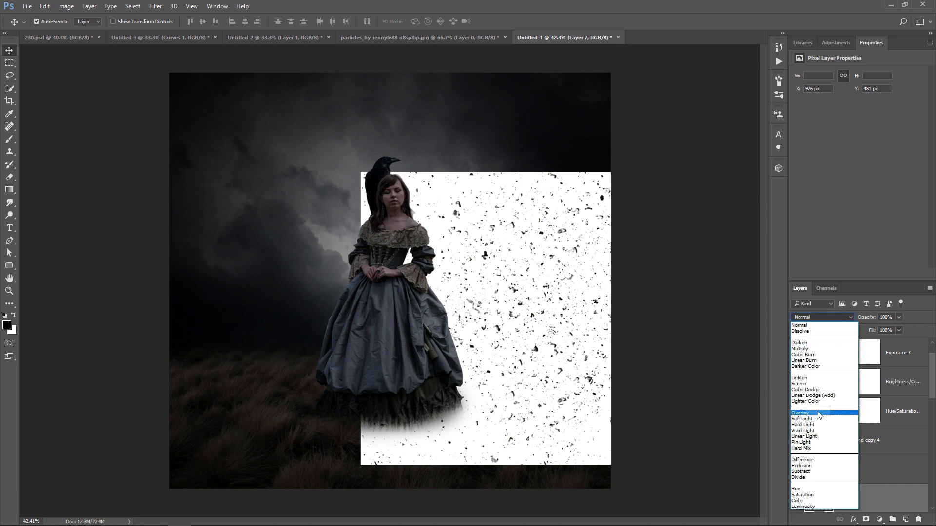
left_click(819, 349)
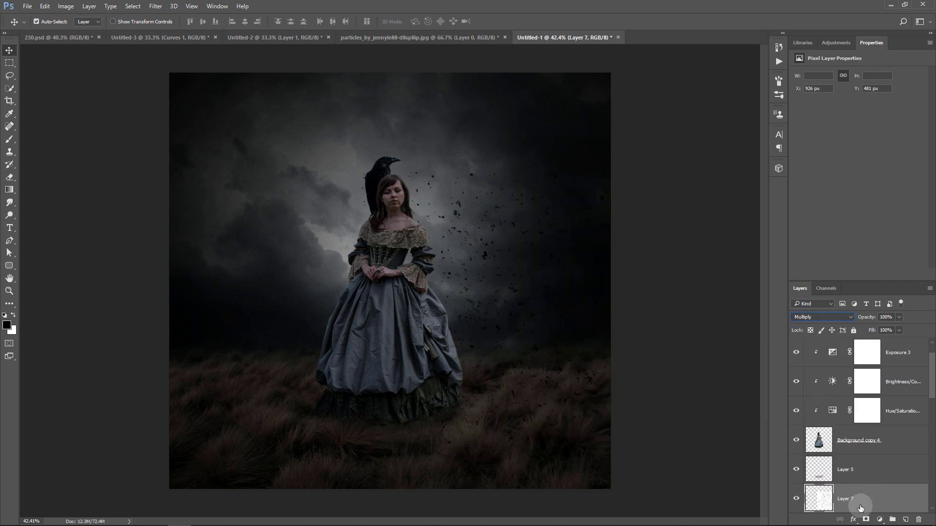
key("ctrl+t")
left_click_drag(590, 258, 446, 195)
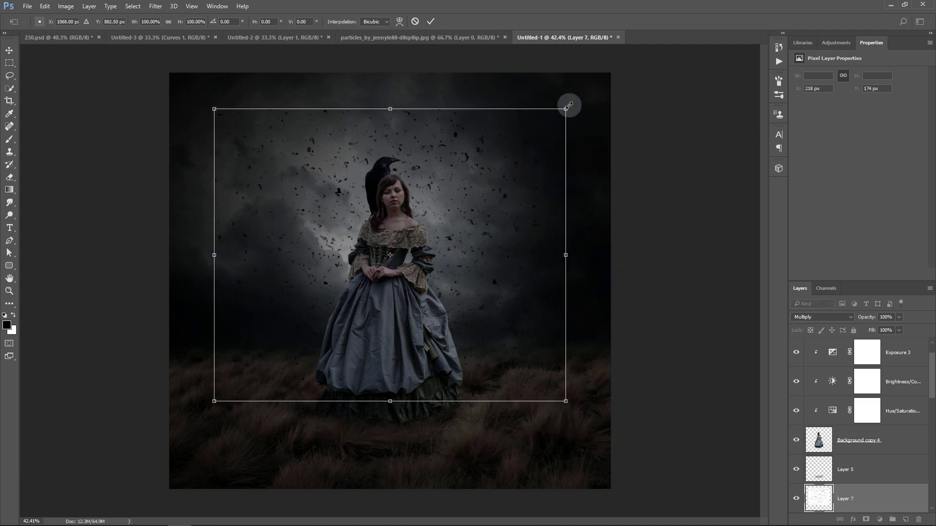
left_click_drag(565, 109, 622, 86)
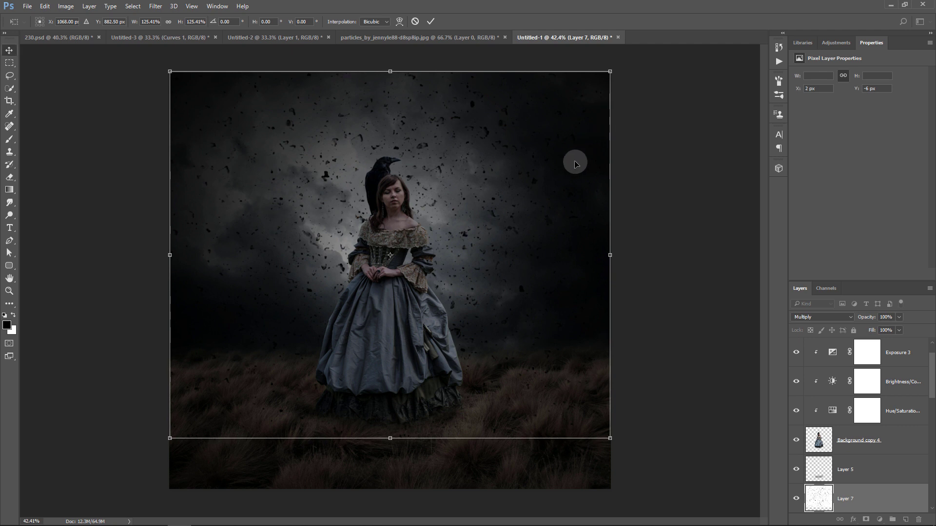
key("Return")
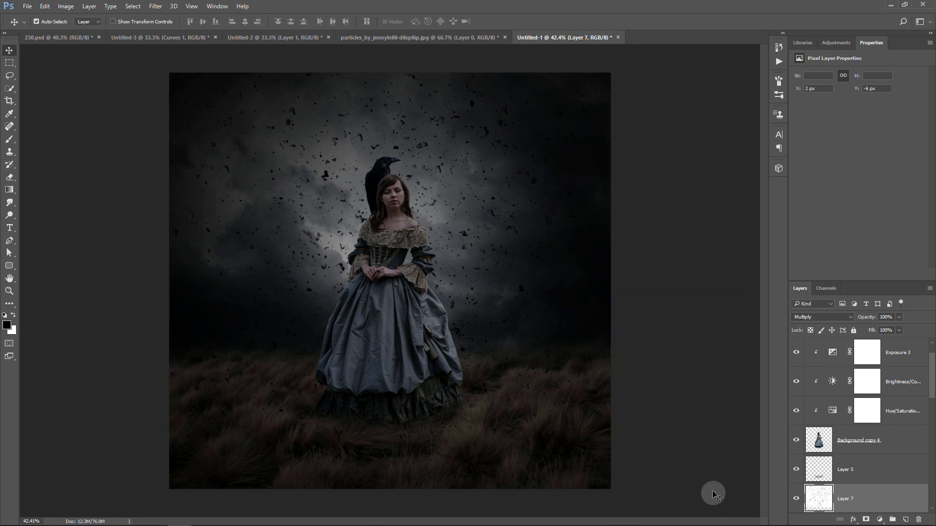
left_click(156, 6)
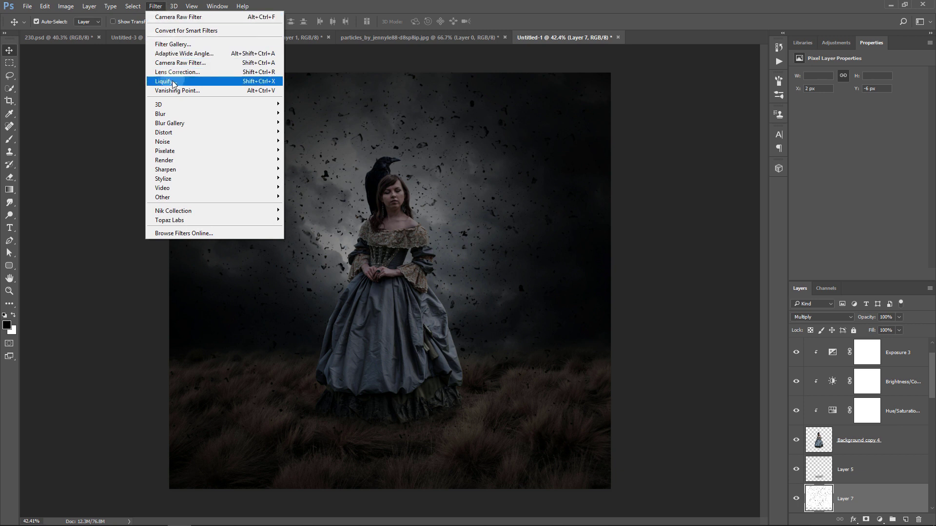
mouse_move(212, 113)
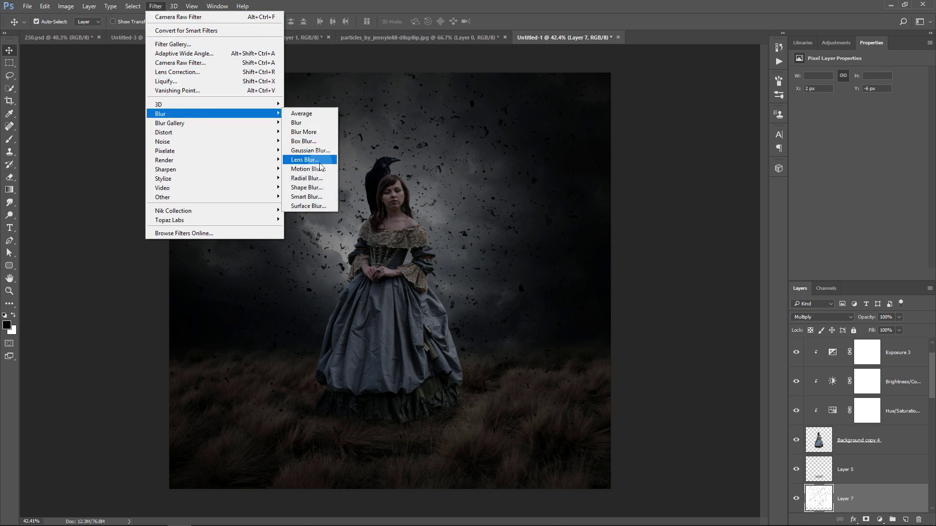
- Apply Motion Blur and a 4.9-pixel Gaussian Blur to Layer 7, then toggle it to compare
left_click(317, 168)
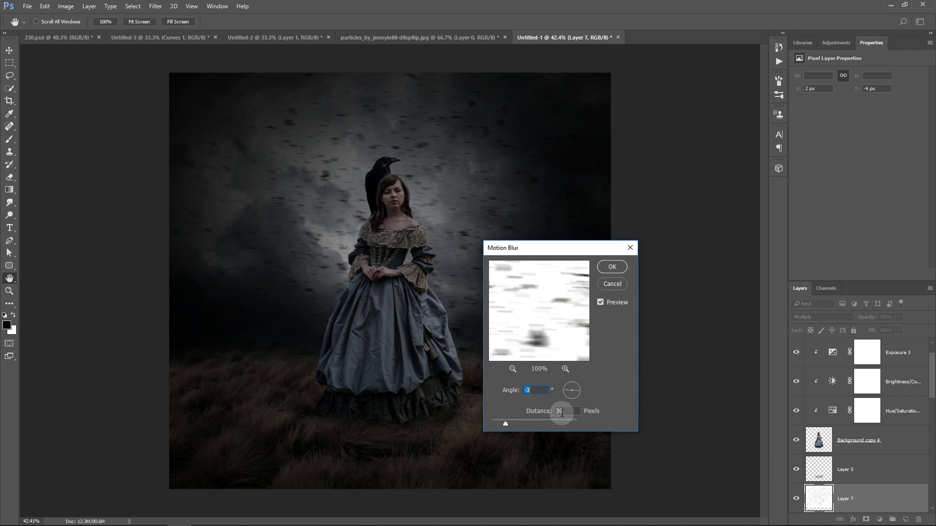
left_click(612, 266)
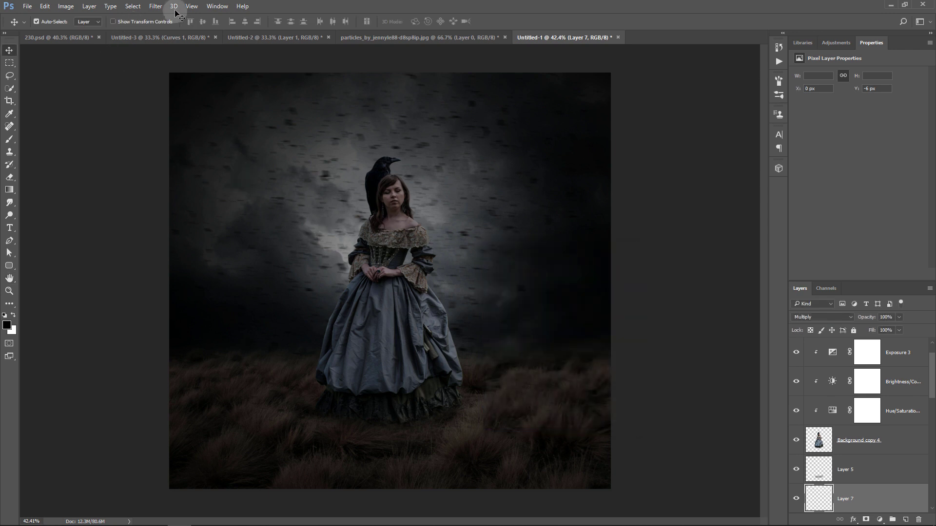
left_click(156, 6)
mouse_move(160, 113)
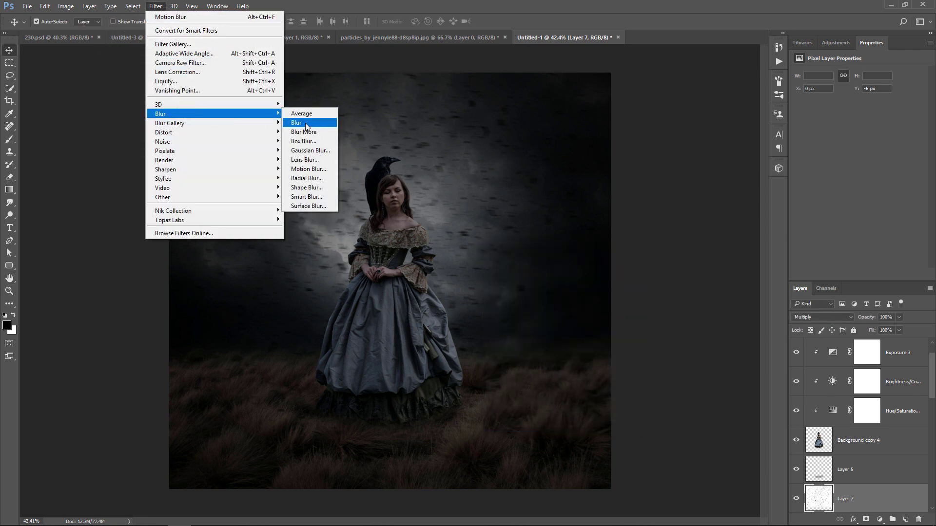
left_click(310, 150)
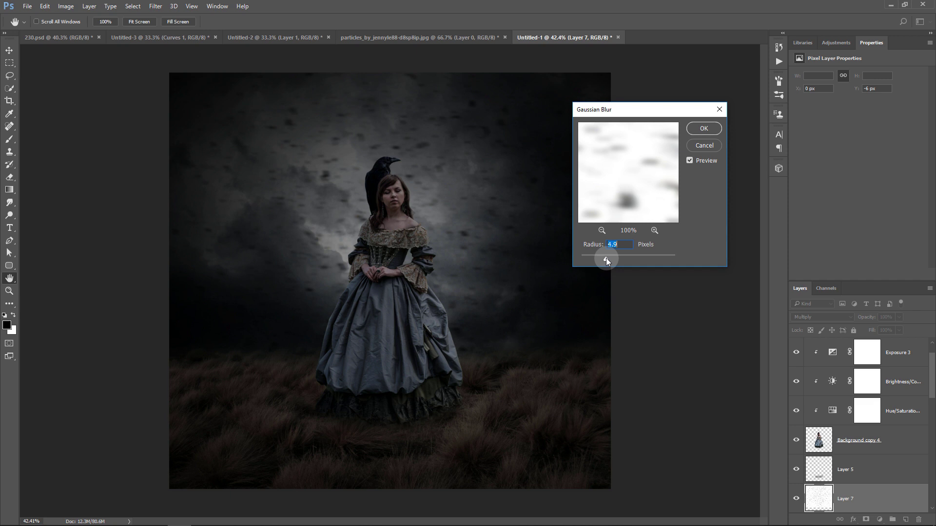
left_click(703, 129)
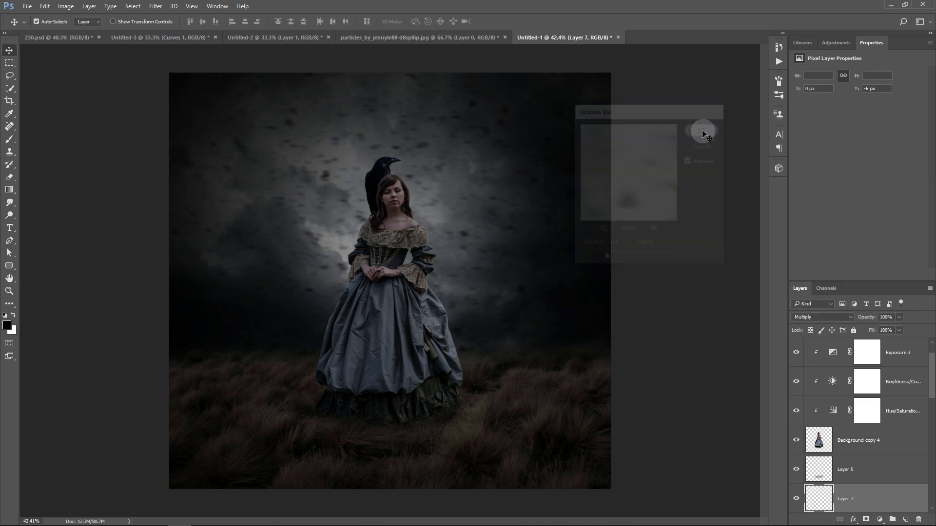
left_click(795, 501)
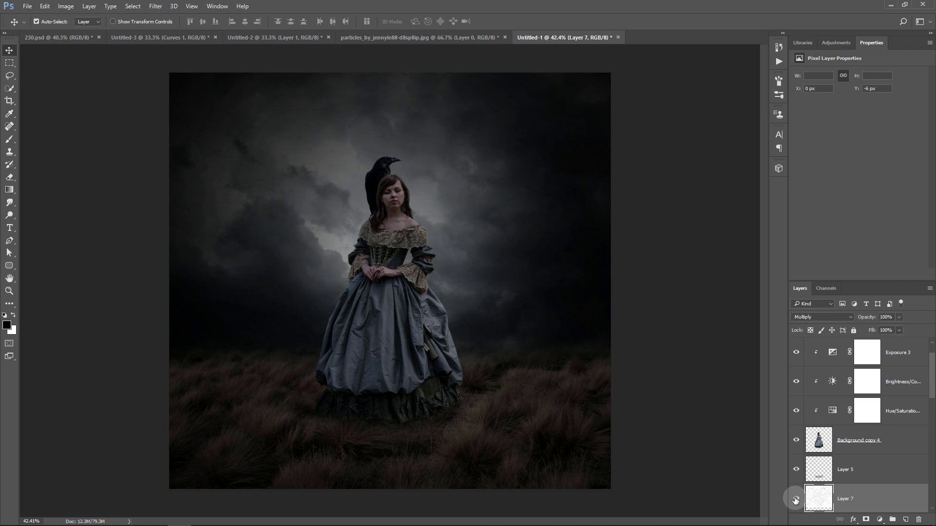
left_click(795, 501)
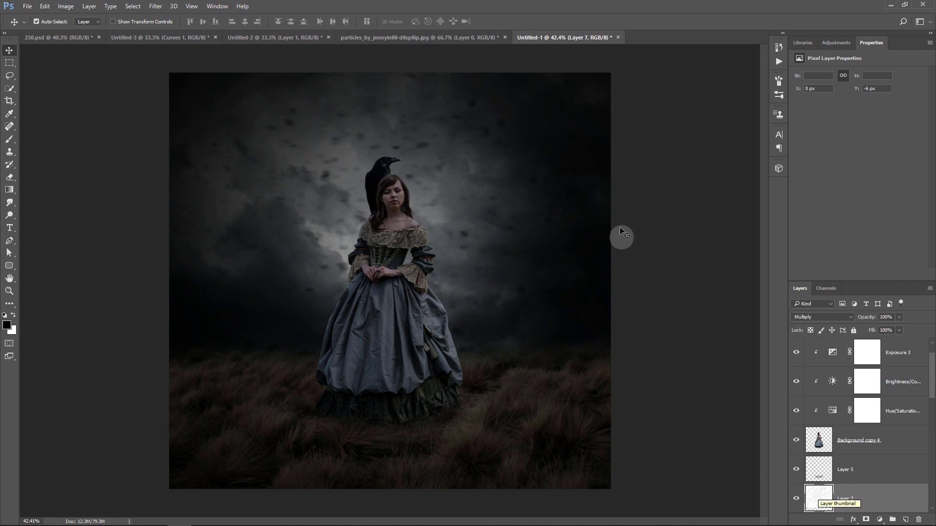
- Copy the Exposure 4 crows layer into the composite, move it to the top, and place the flock around the girl
left_click(277, 39)
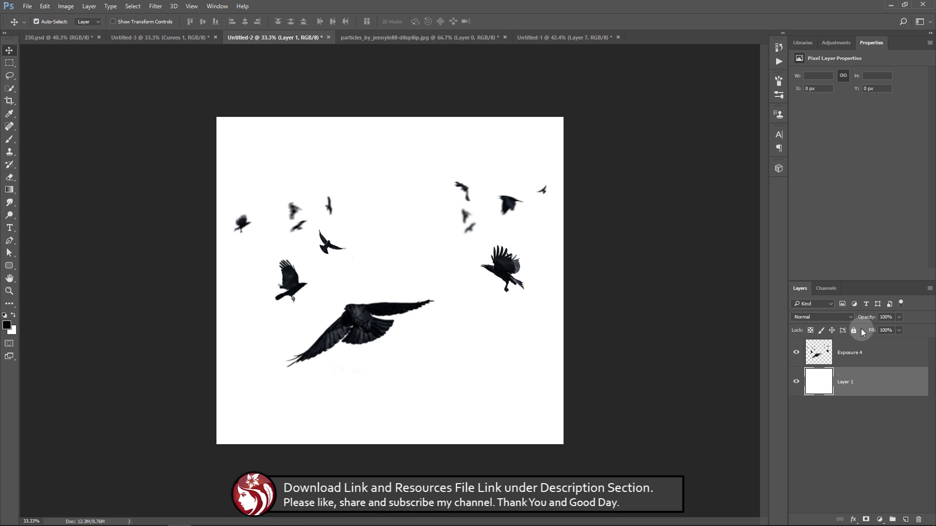
left_click(860, 352)
mouse_move(376, 333)
left_mouse_down()
mouse_move(416, 300)
mouse_move(412, 314)
mouse_move(359, 338)
mouse_move(355, 309)
mouse_move(364, 326)
mouse_move(368, 298)
mouse_move(516, 58)
mouse_move(451, 252)
left_mouse_up()
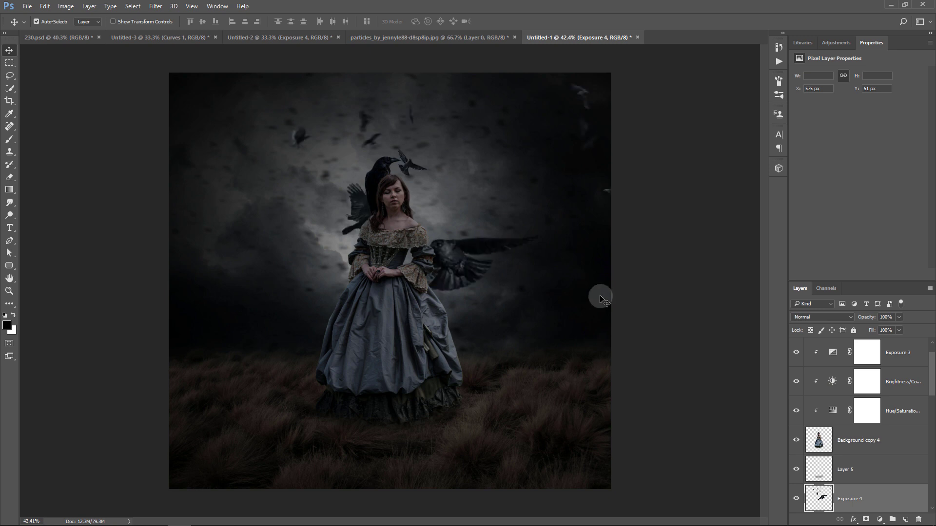
left_click_drag(891, 485, 899, 348)
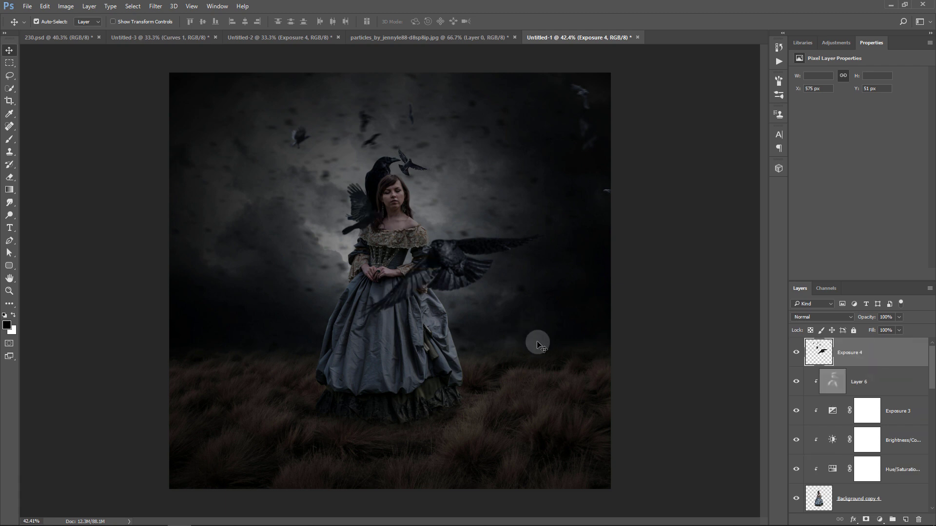
key("ctrl+t")
left_click_drag(508, 334, 407, 326)
mouse_move(413, 325)
left_mouse_down()
mouse_move(405, 319)
mouse_move(401, 347)
left_mouse_up()
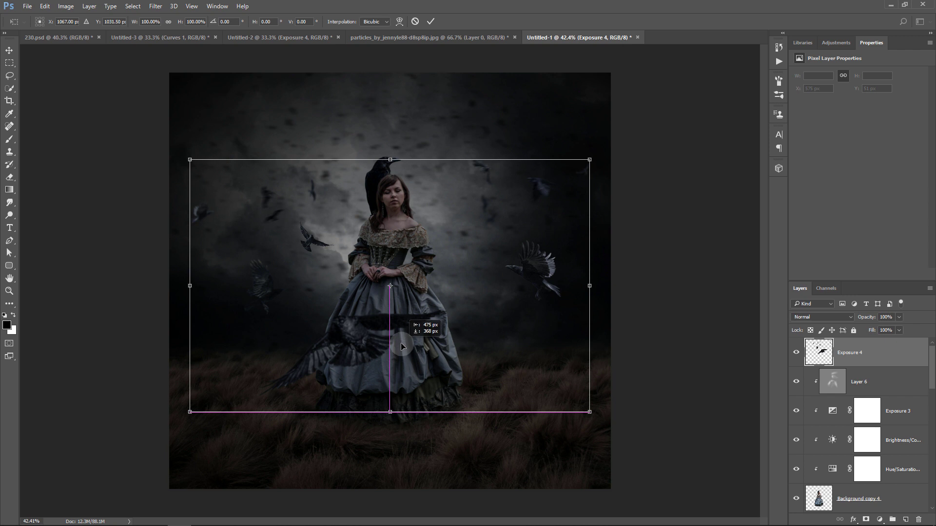
left_click_drag(401, 346, 401, 343)
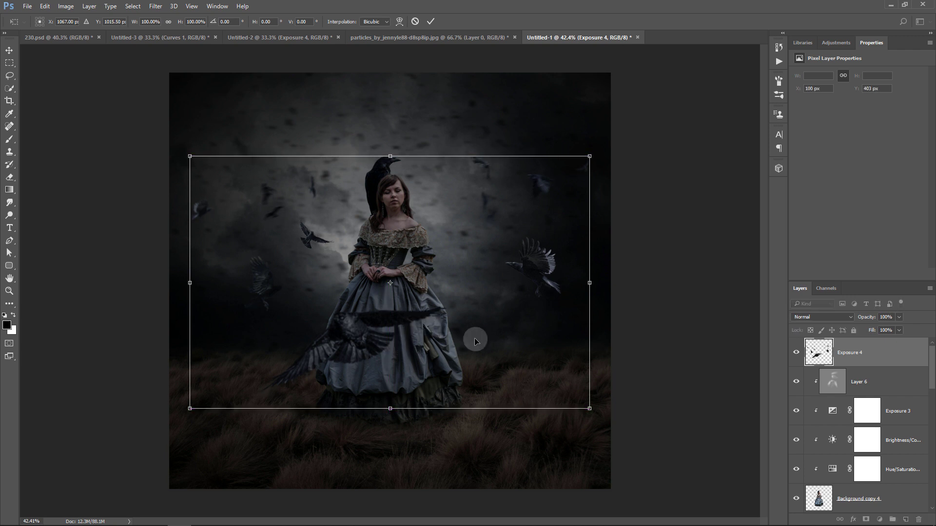
key("Return")
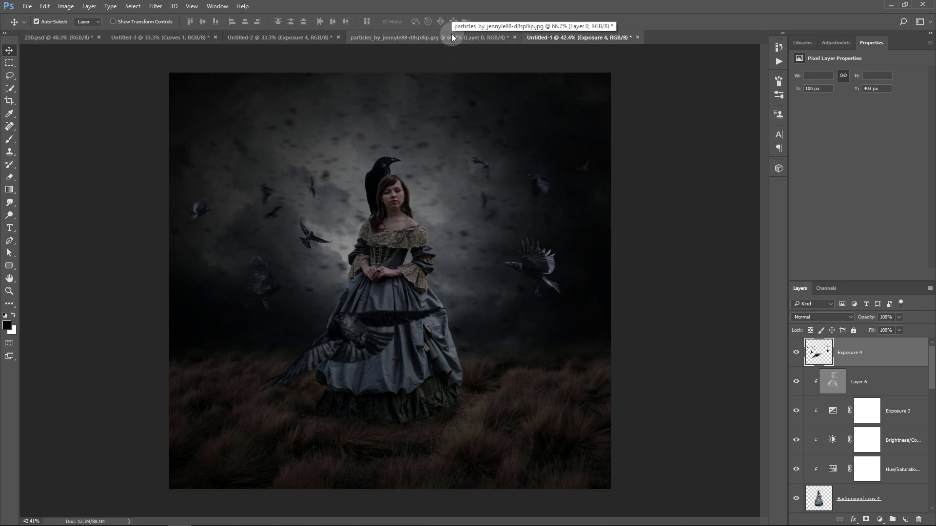
- Drag the feathers layer from Untitled-3 into the composite and shift it down-right toward the edges
left_click(255, 36)
left_click(171, 37)
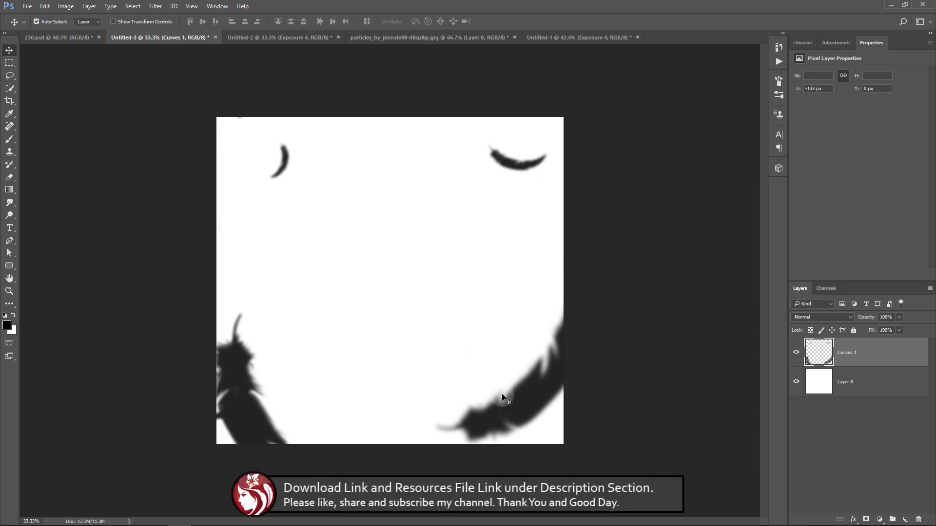
mouse_move(511, 397)
left_mouse_down()
mouse_move(585, 335)
mouse_move(505, 411)
mouse_move(429, 264)
mouse_move(583, 36)
mouse_move(487, 315)
left_mouse_up()
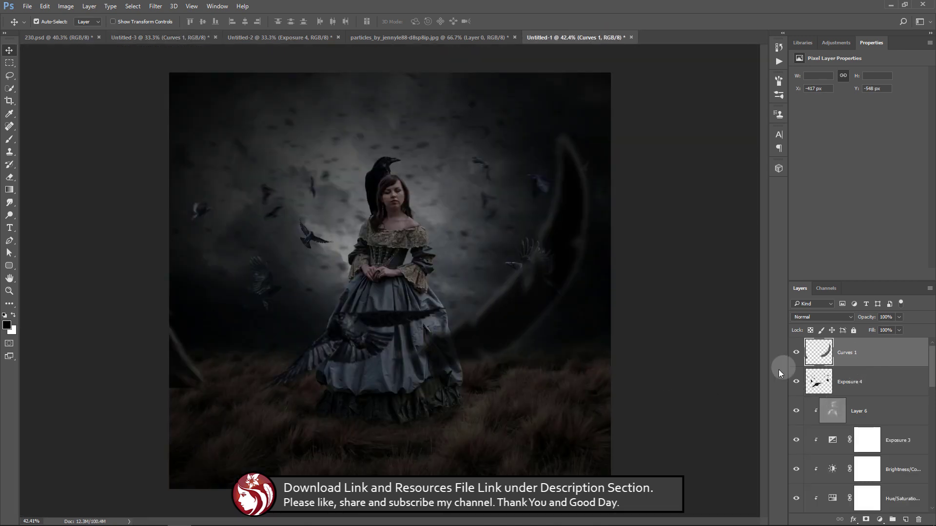
key("ctrl+t")
mouse_move(525, 308)
left_mouse_down()
mouse_move(567, 417)
mouse_move(581, 417)
left_mouse_up()
key("Return")
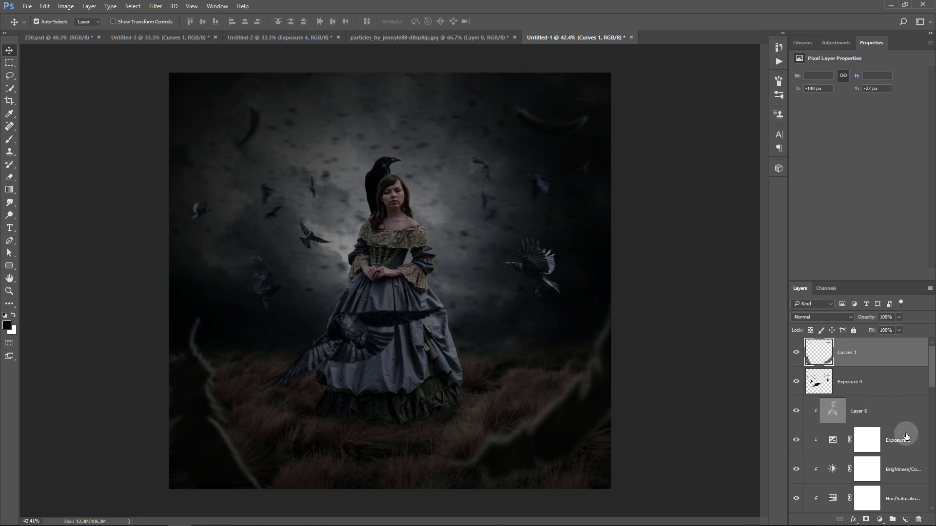
- Add a Curves adjustment clipped to Layer 4 that brightens its midtones
scroll(906, 433, "down", 2)
scroll(906, 432, "down", 3)
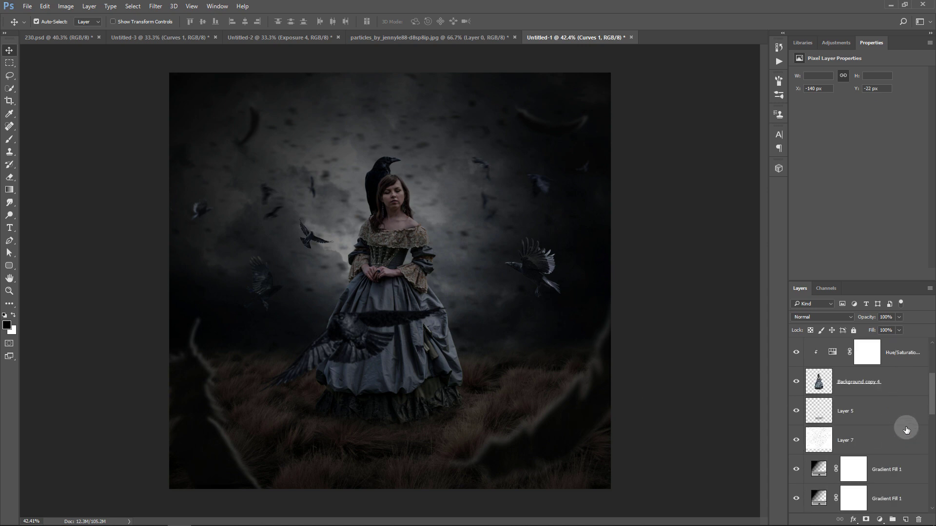
scroll(905, 430, "down", 3)
scroll(906, 429, "down", 3)
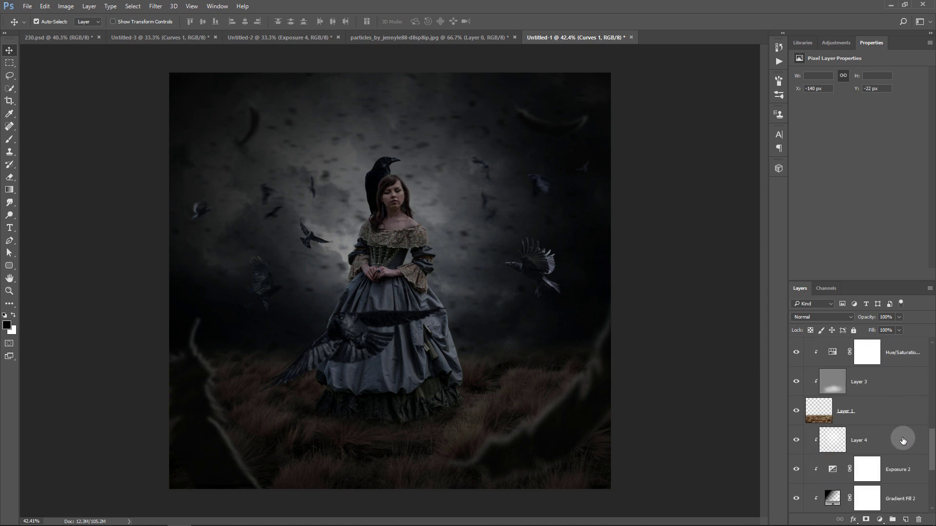
left_click(904, 437)
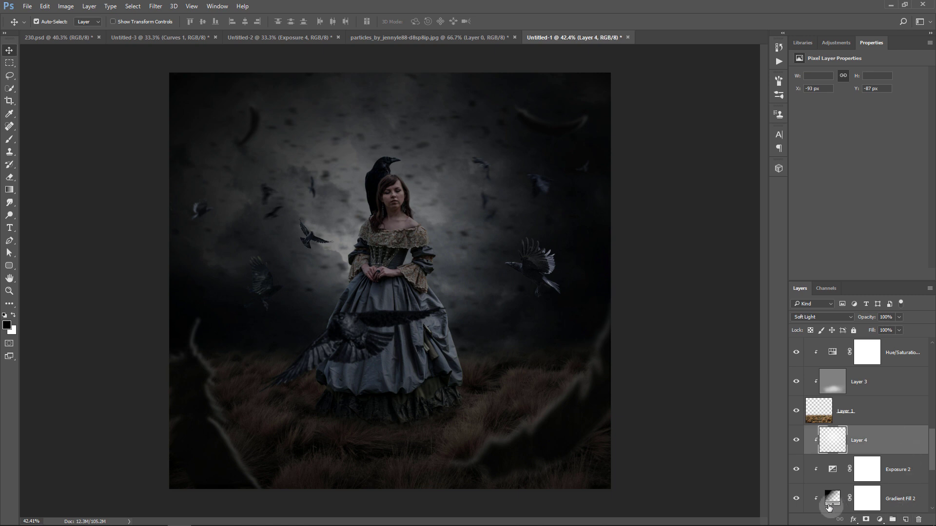
left_click(879, 519)
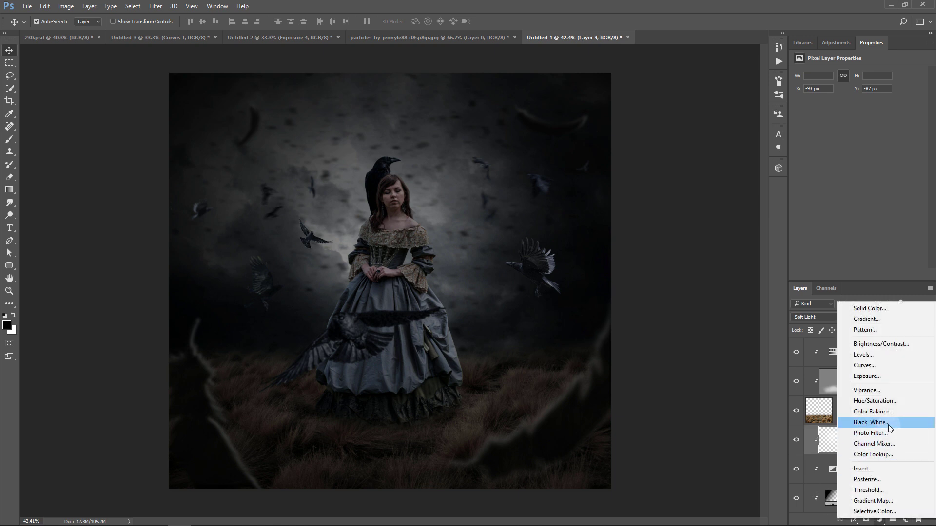
left_click(885, 366)
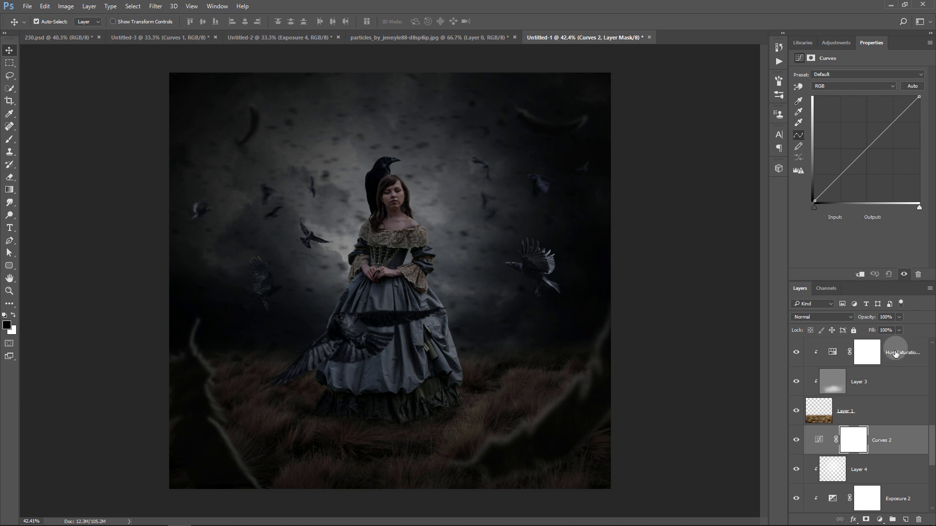
left_click(860, 275)
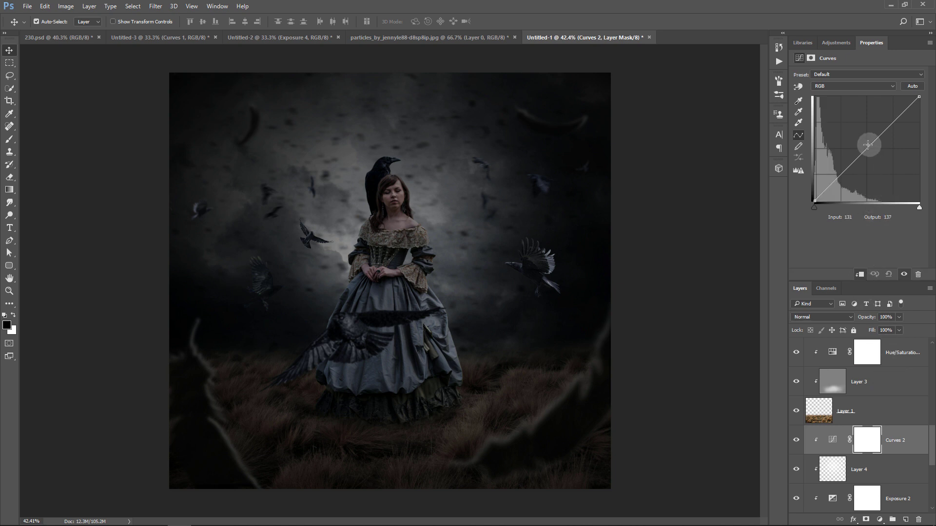
left_click_drag(864, 151, 860, 145)
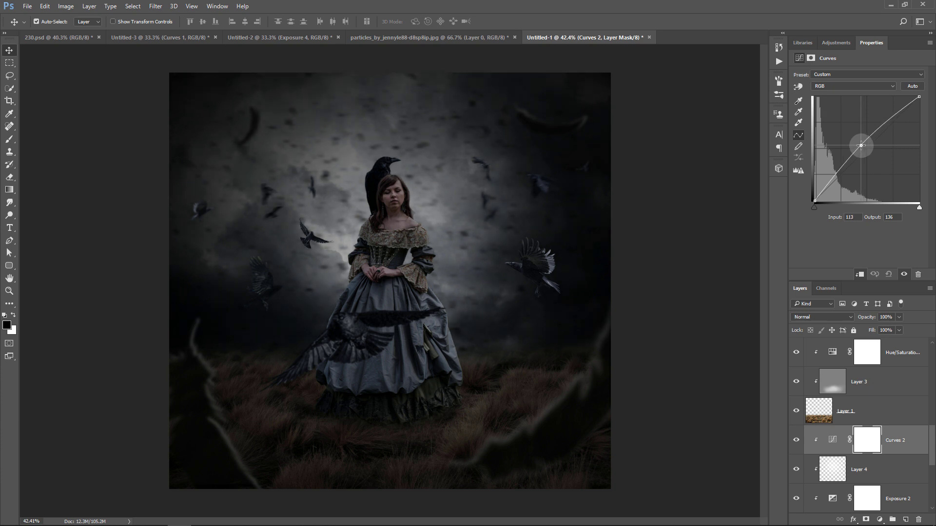
left_click_drag(860, 145, 863, 145)
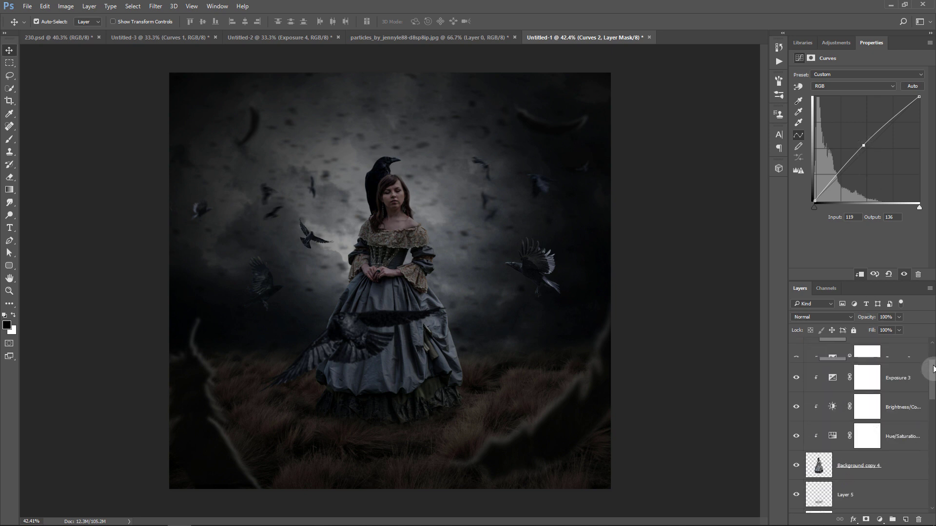
- Select the top Curves 1 layer and stamp all visible layers into a new Layer 8
left_click_drag(933, 437, 932, 346)
left_click(905, 350)
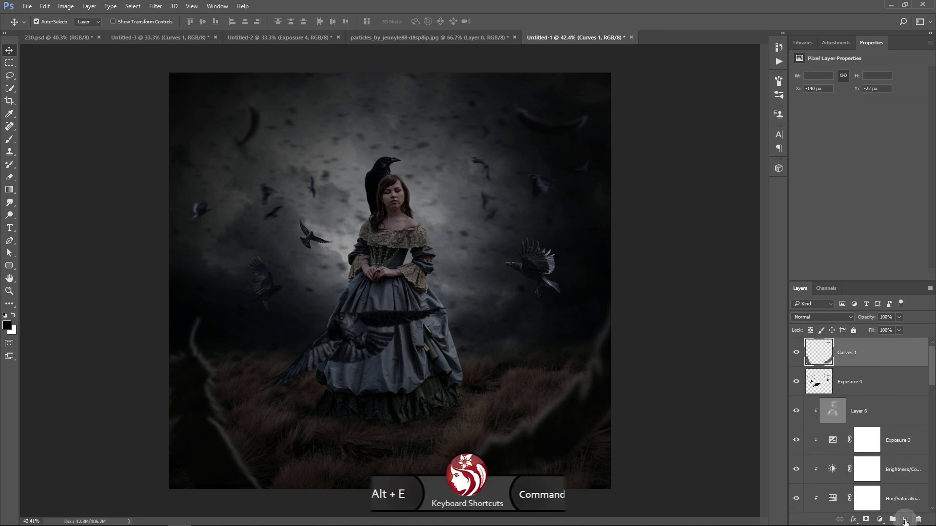
key("ctrl+shift+alt+e")
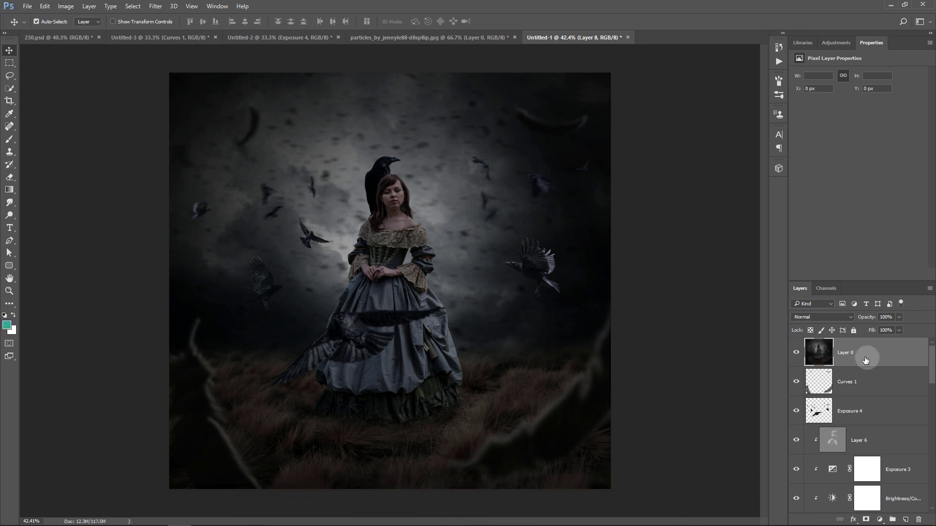
left_click(154, 7)
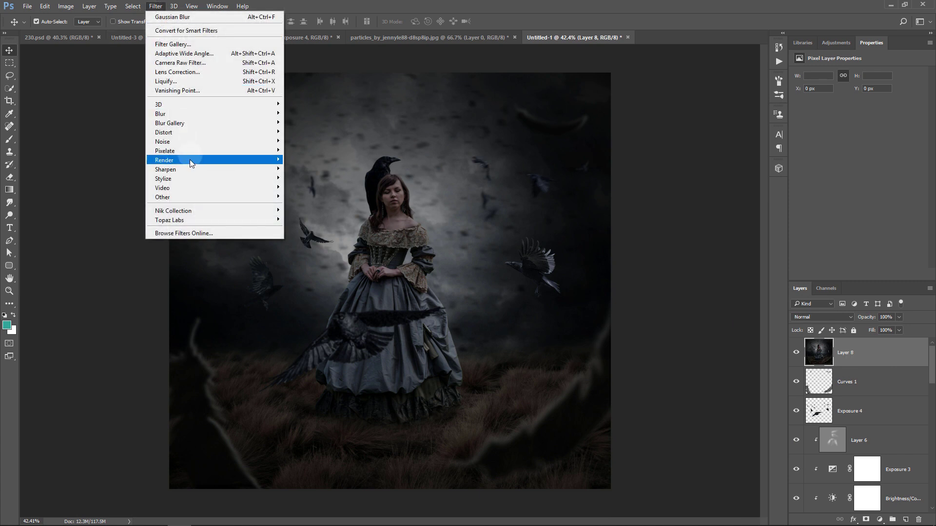
- Apply Color Efex Pro 4 with Brilliance/Warmth at -20% warmth and B02 Cross Processing
mouse_move(173, 211)
left_click(332, 221)
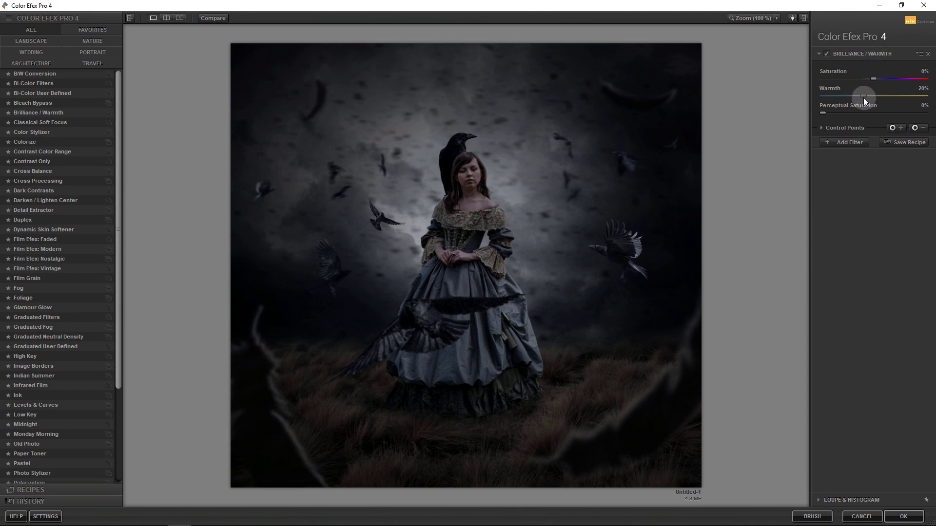
left_click(857, 142)
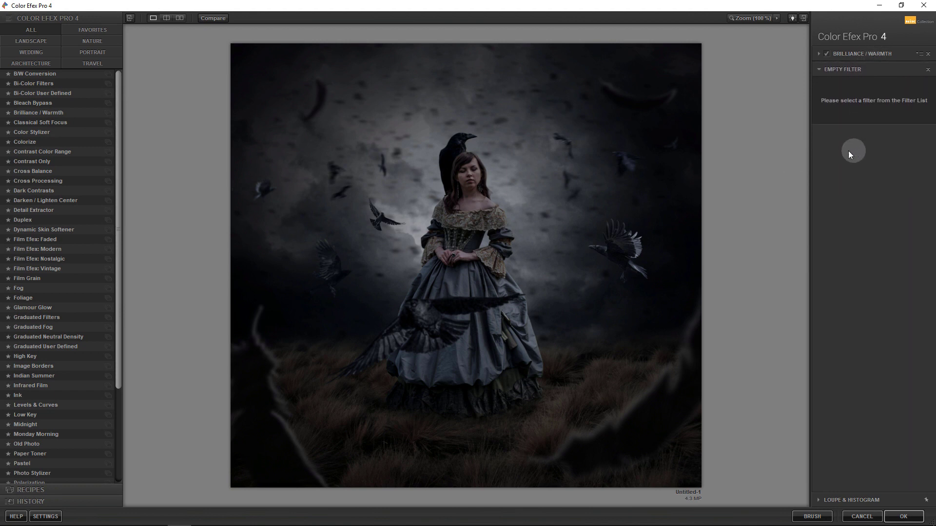
left_click(37, 181)
left_click(916, 91)
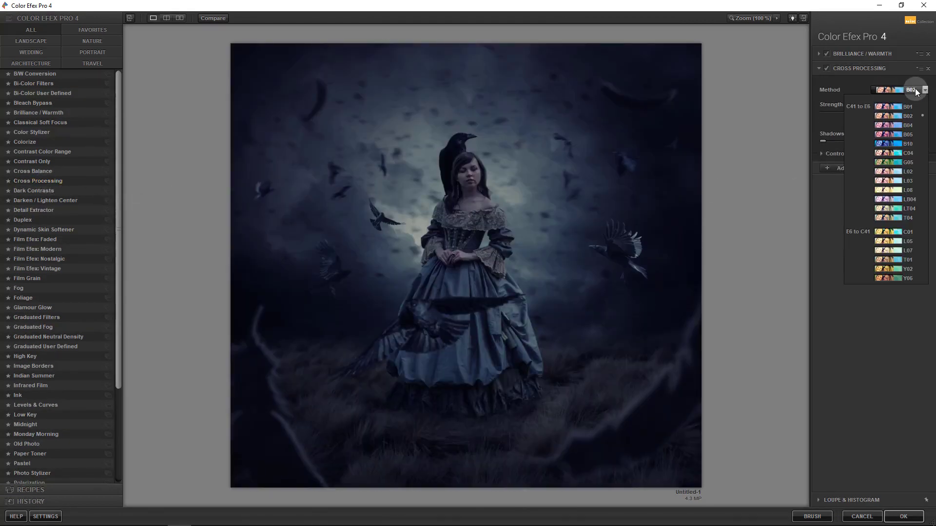
left_click(897, 116)
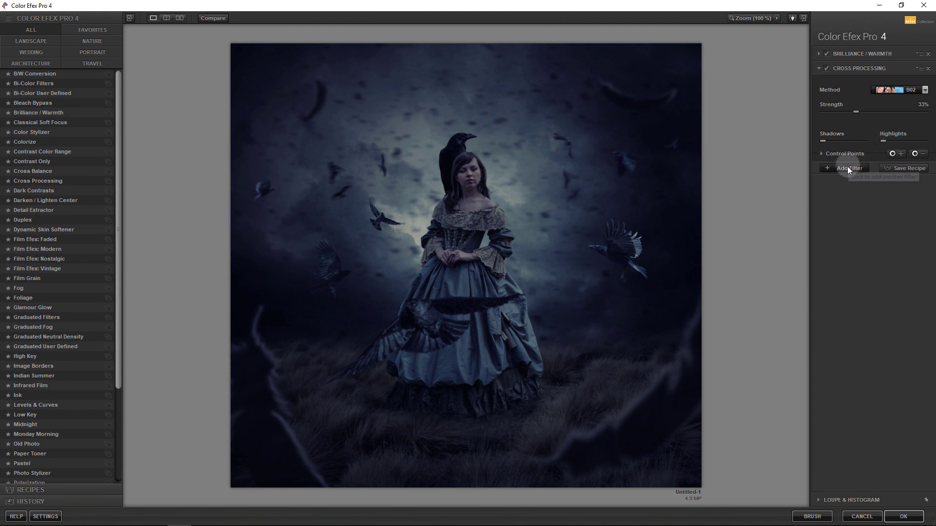
mouse_move(867, 135)
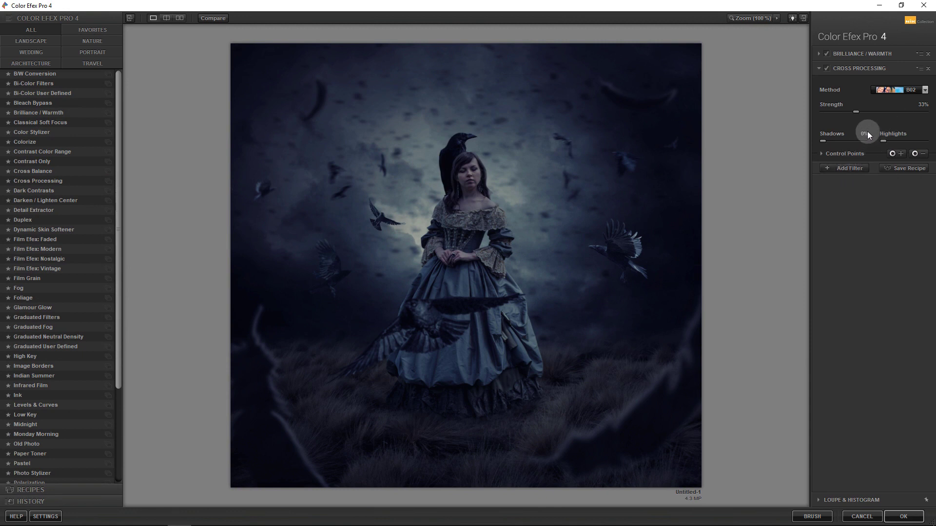
left_click(855, 168)
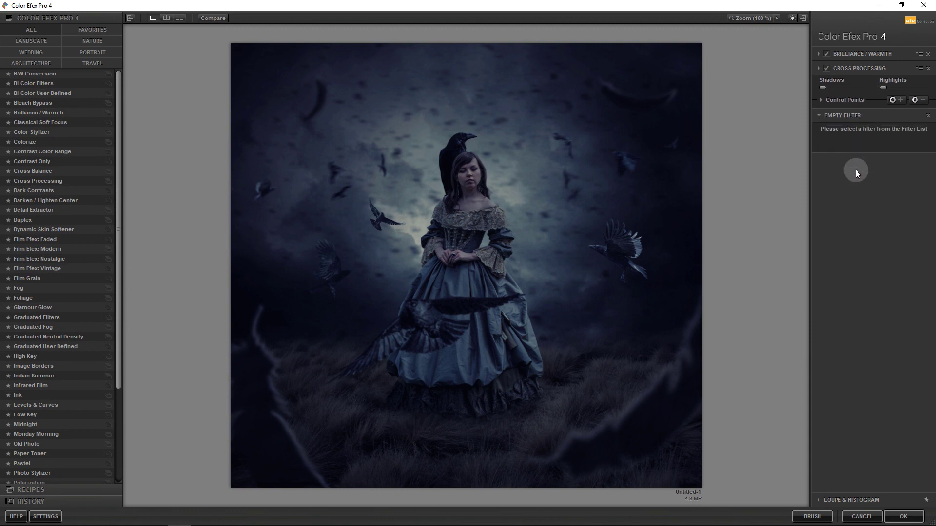
left_click(903, 516)
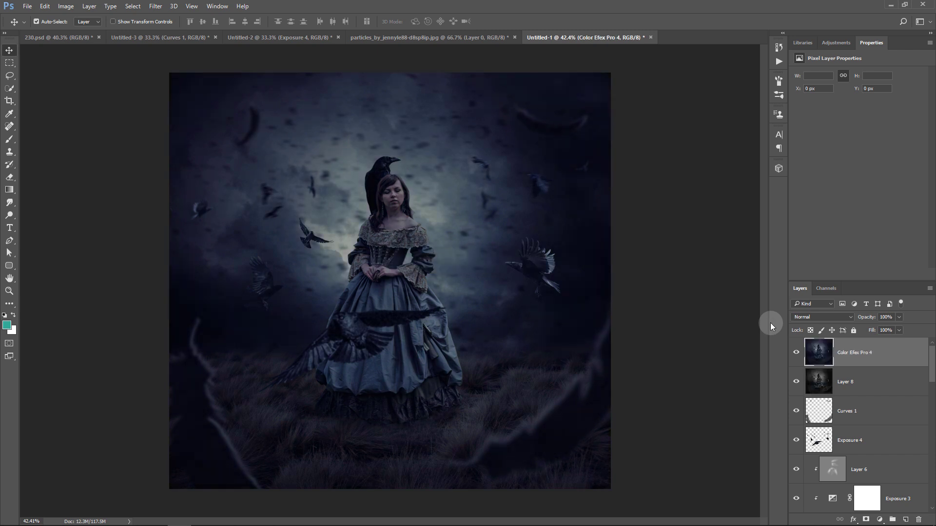
- Add a Curves 3 layer raising highlights, deepening shadows and lifting the black point, at 80% opacity
left_click(879, 519)
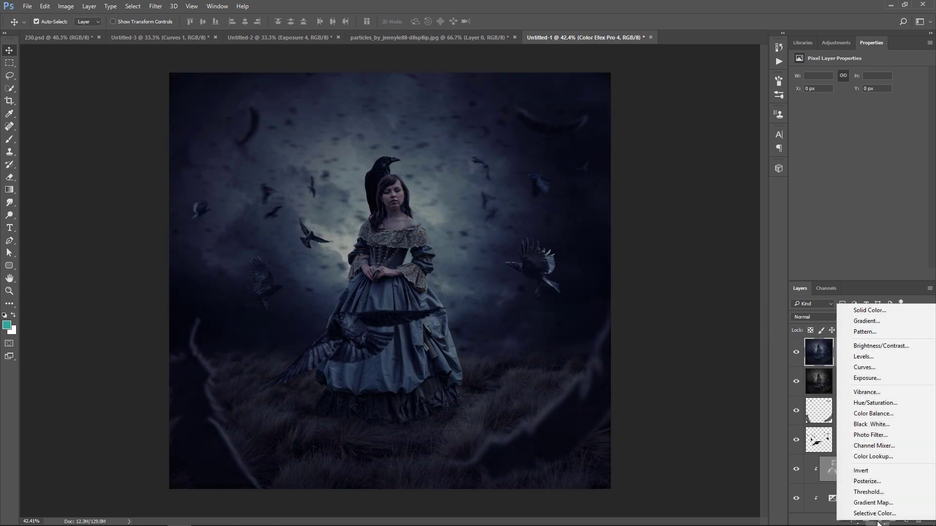
left_click(877, 369)
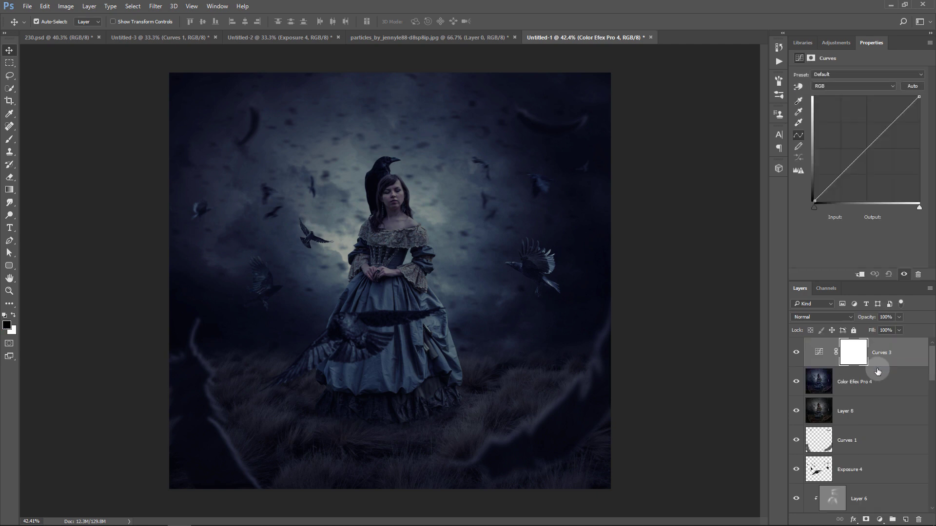
left_click_drag(867, 148, 885, 121)
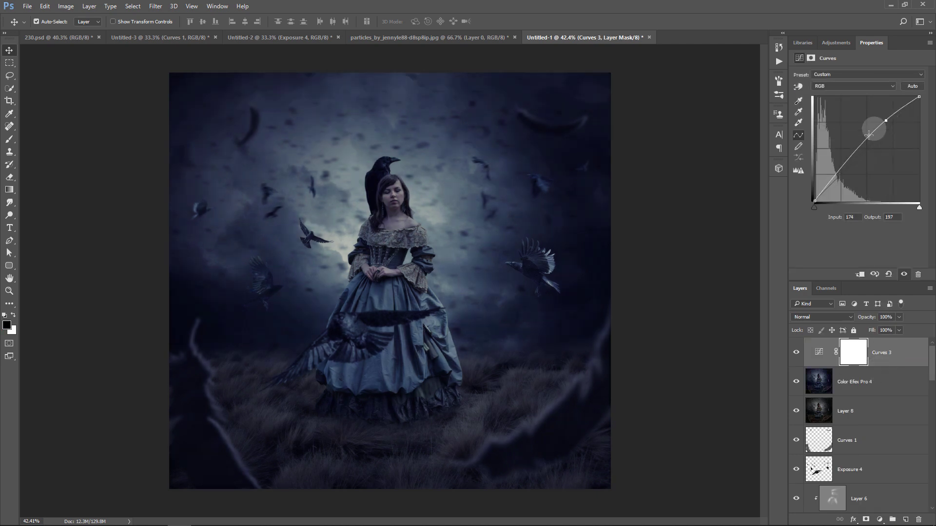
left_click_drag(840, 170, 842, 172)
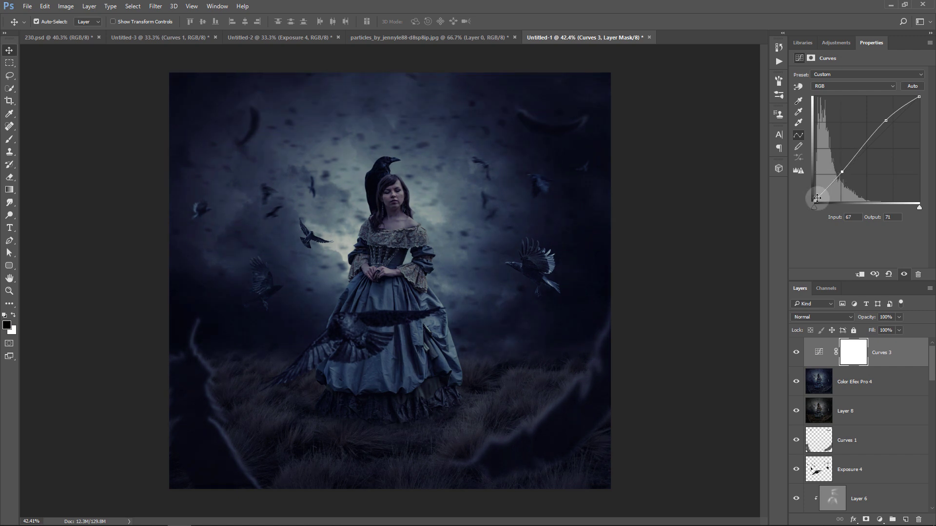
left_click_drag(813, 201, 807, 196)
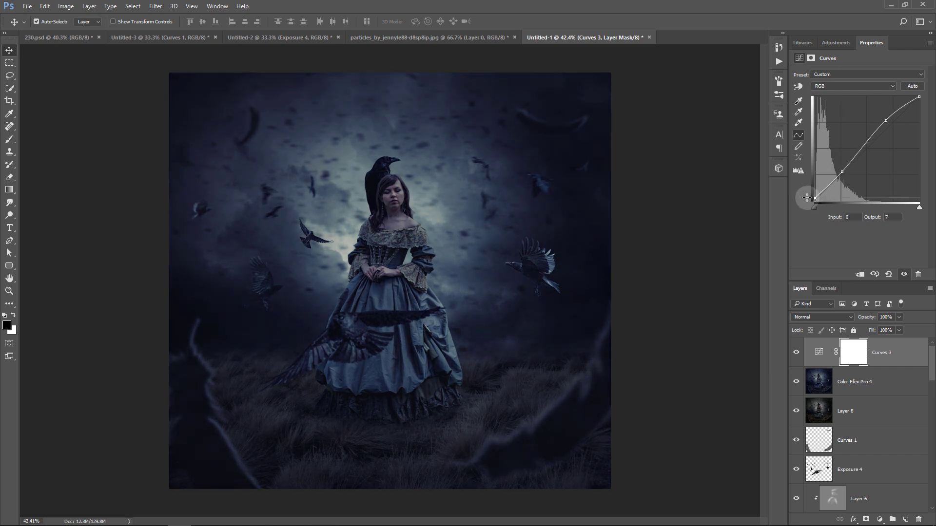
left_click_drag(886, 121, 886, 118)
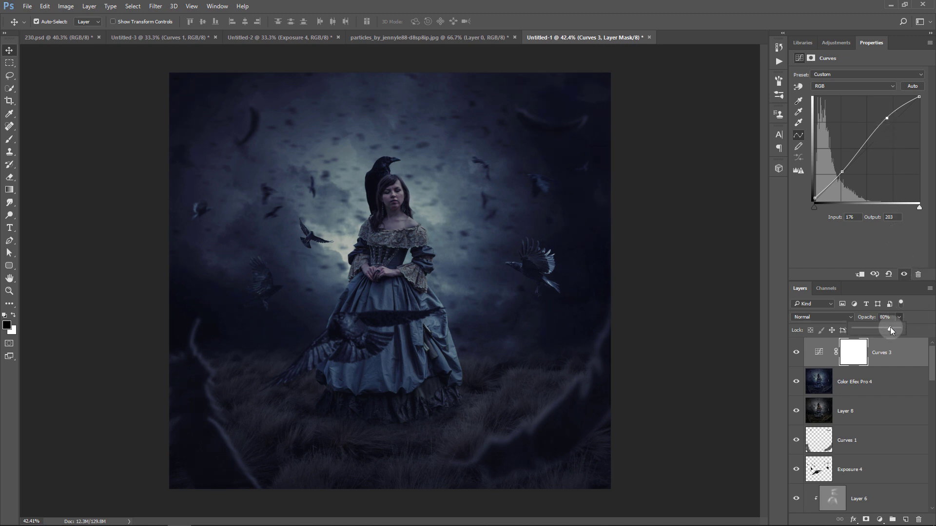
left_click(796, 353)
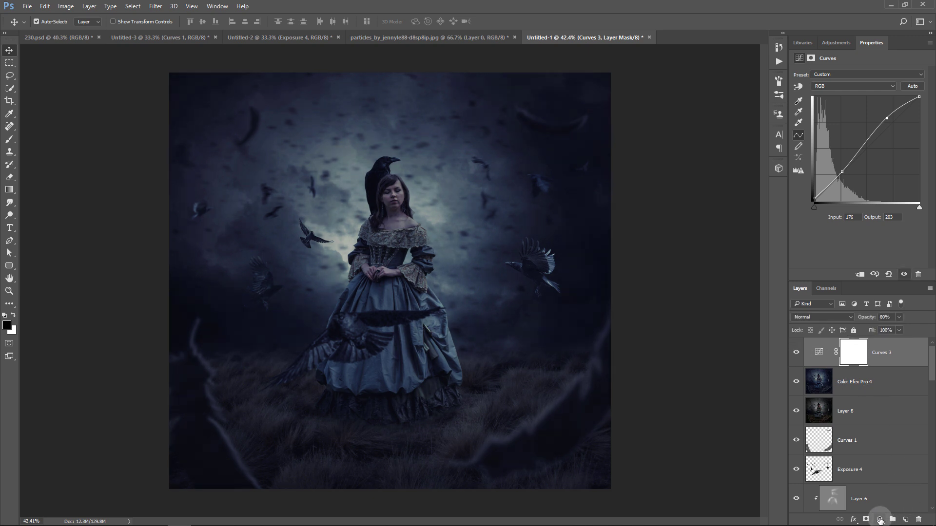
- Add a teal #30a896 Solid Color fill layer above Curves 3
left_click(888, 381)
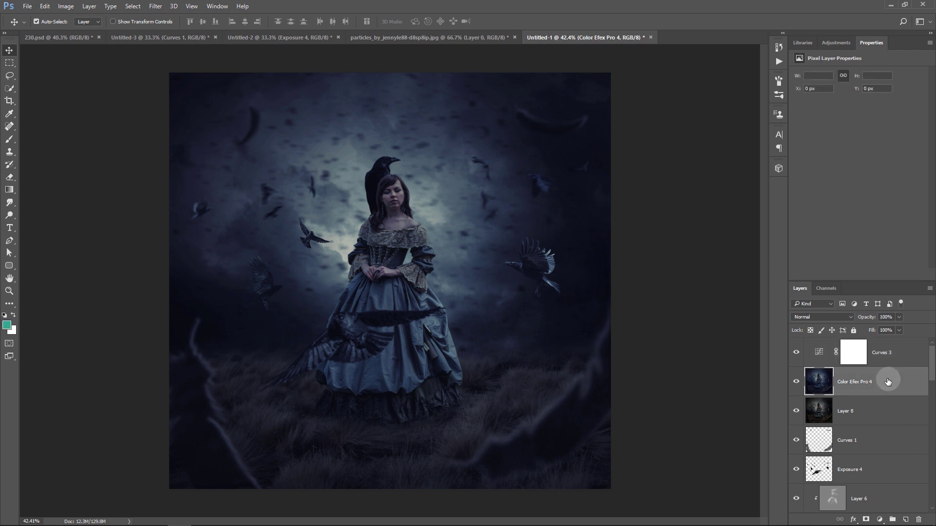
left_click(7, 325)
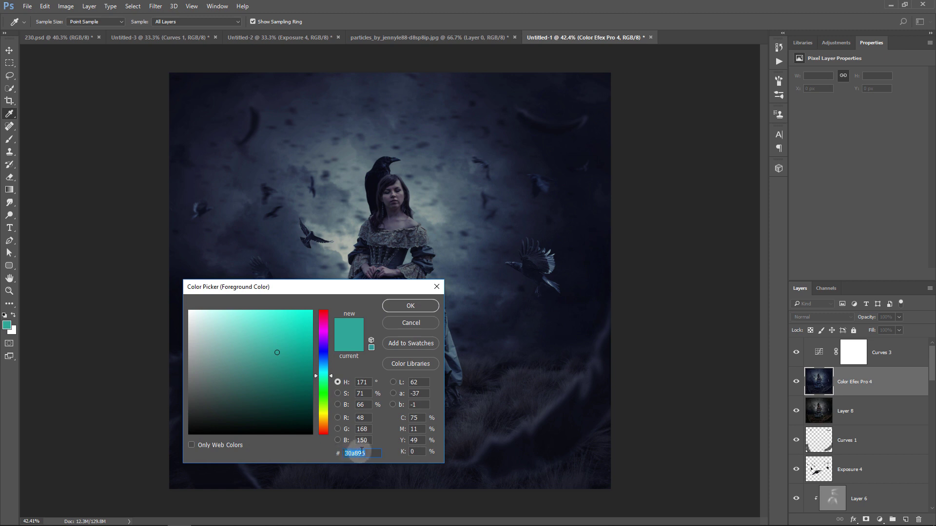
left_click(411, 306)
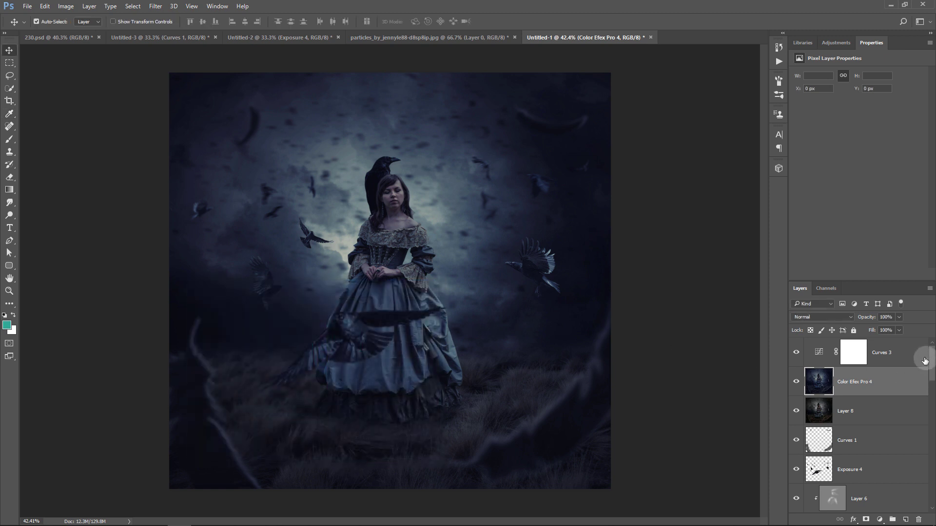
left_click(925, 360)
left_click(880, 520)
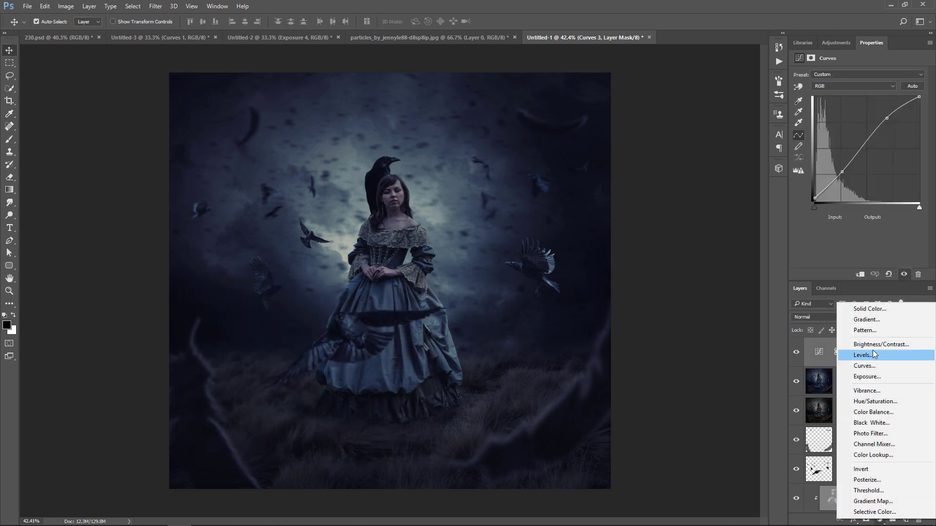
left_click(869, 309)
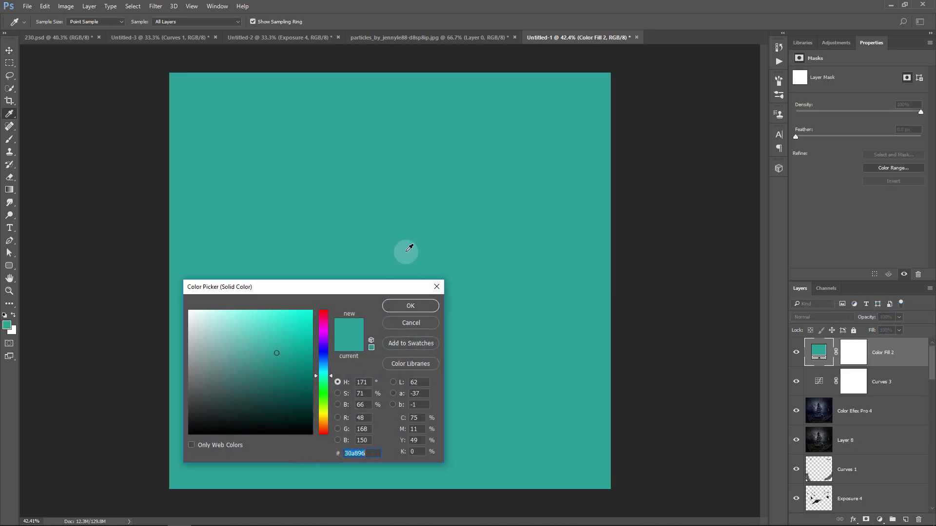
left_click(412, 305)
- Blend the teal fill as Overlay at 27% opacity
left_click(826, 319)
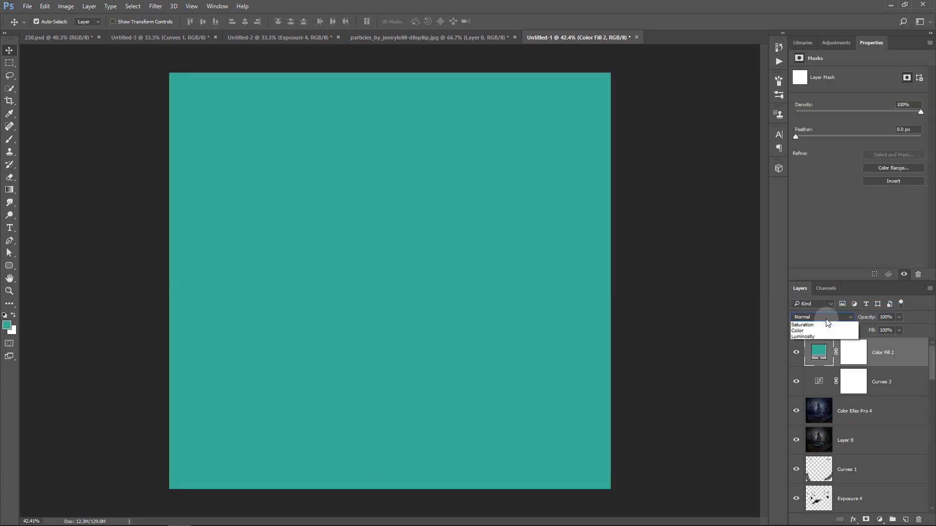
left_click(823, 413)
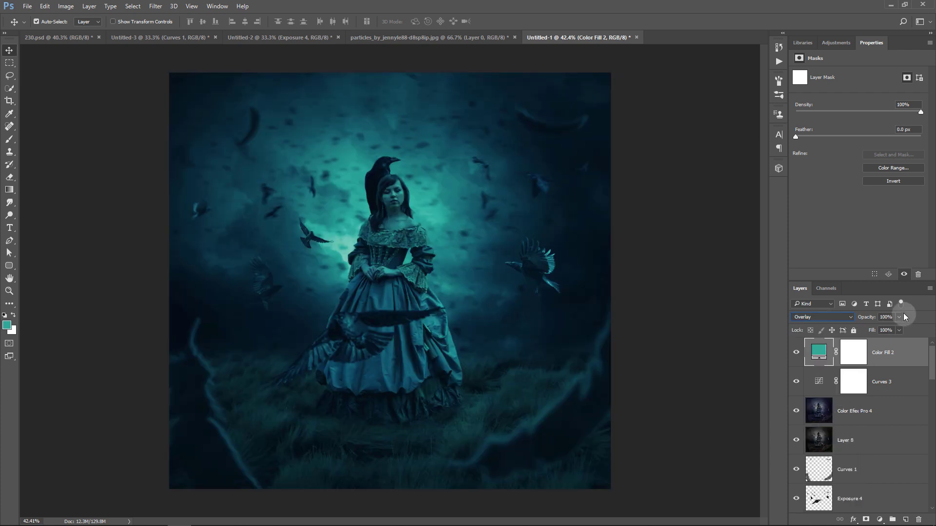
left_click(899, 317)
left_click_drag(898, 329, 872, 330)
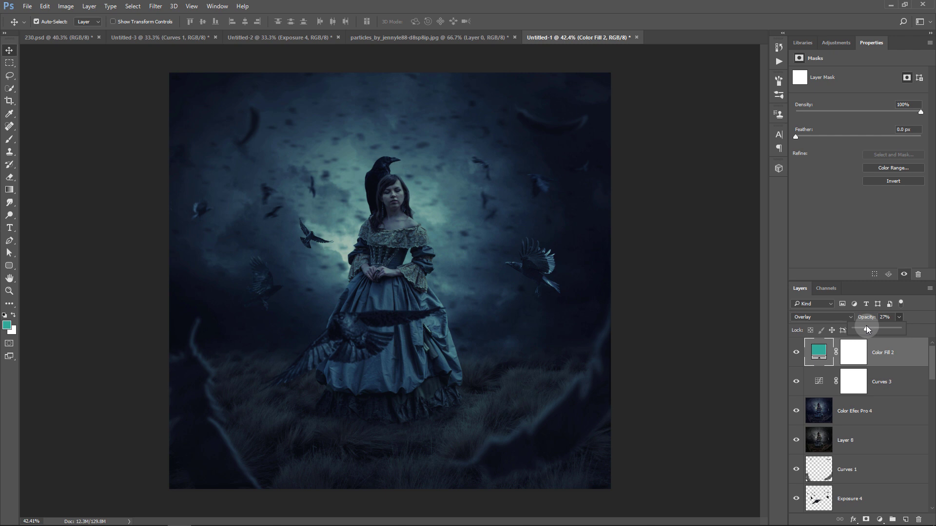
left_click(879, 519)
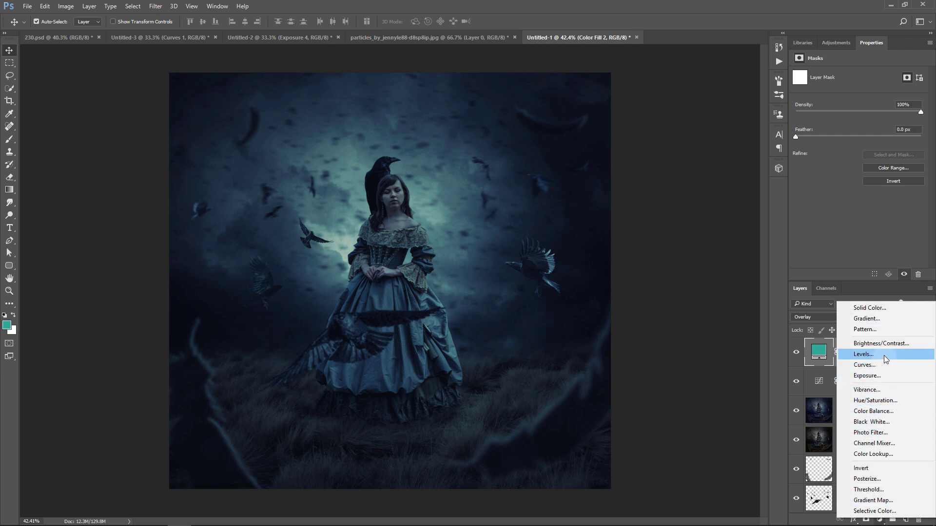
- Add an Exposure 5 adjustment layer with exposure +0.70 and gamma 1.11
left_click(882, 376)
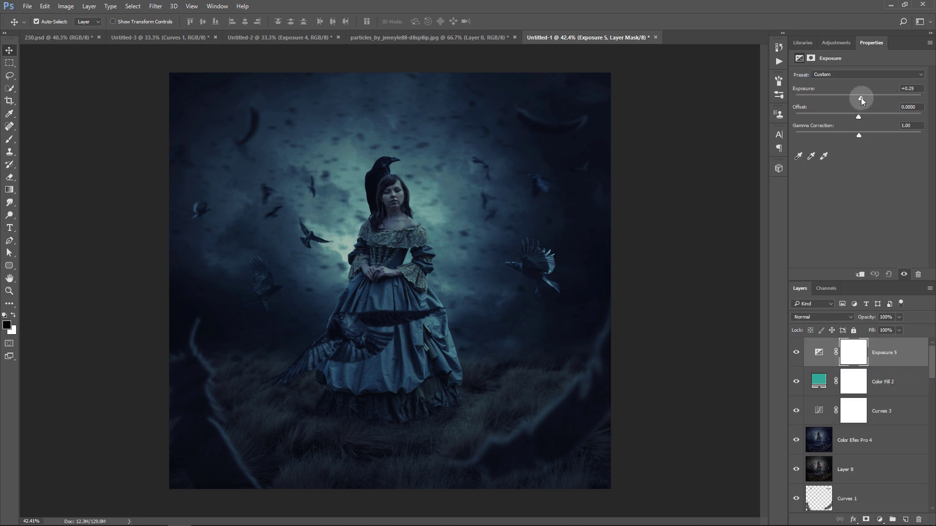
left_click_drag(861, 97, 864, 97)
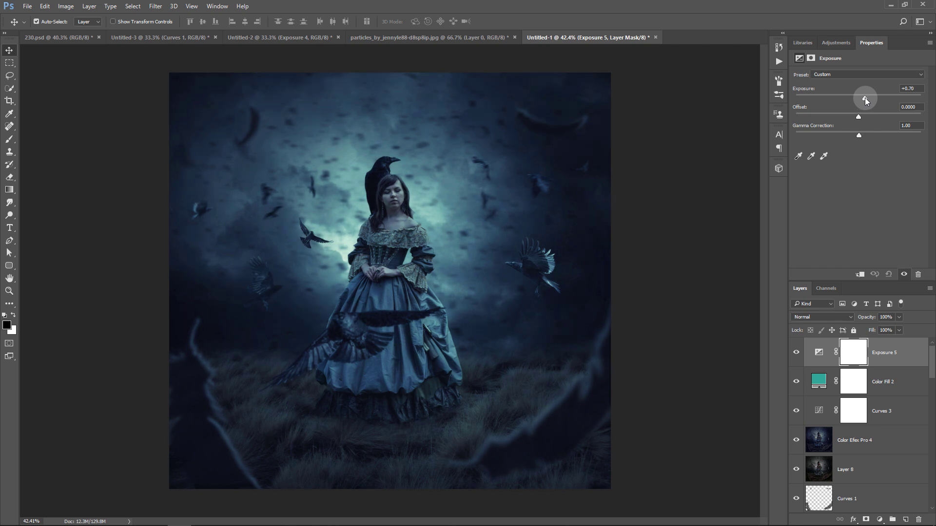
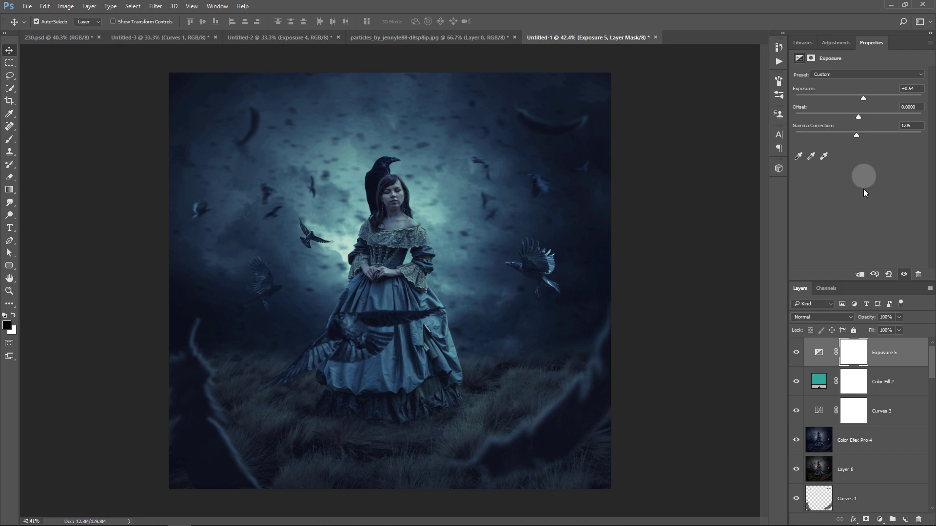
- Add a Channel Mixer with Output Red at Green -7 and Blue -9, then compare before/after
left_click(880, 520)
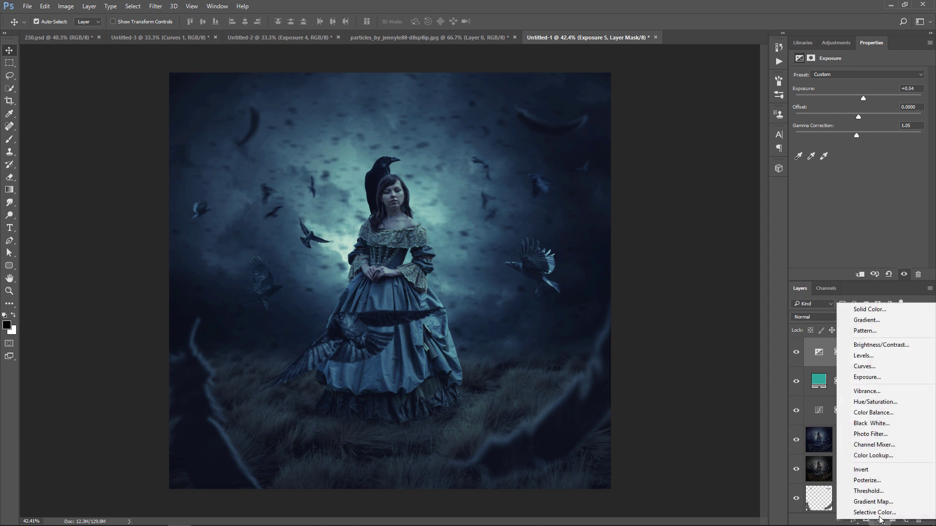
left_click(872, 455)
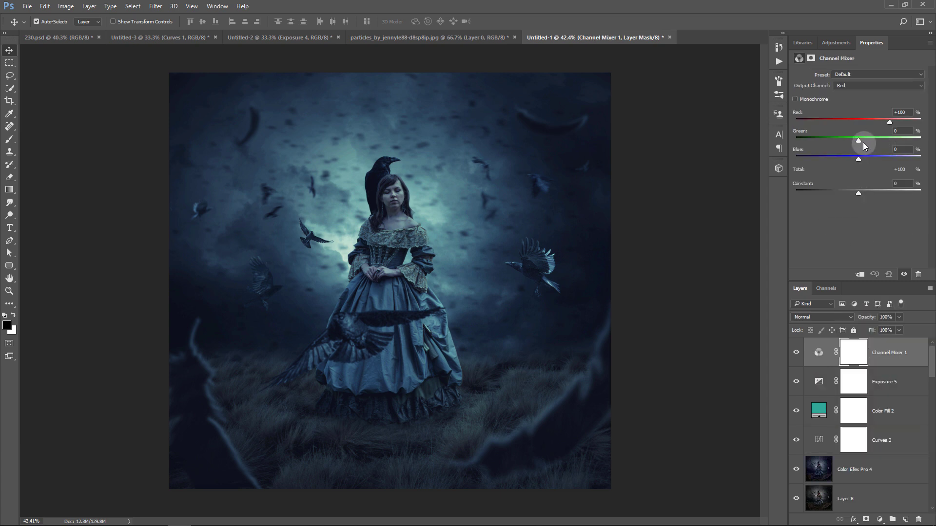
left_click_drag(858, 140, 857, 140)
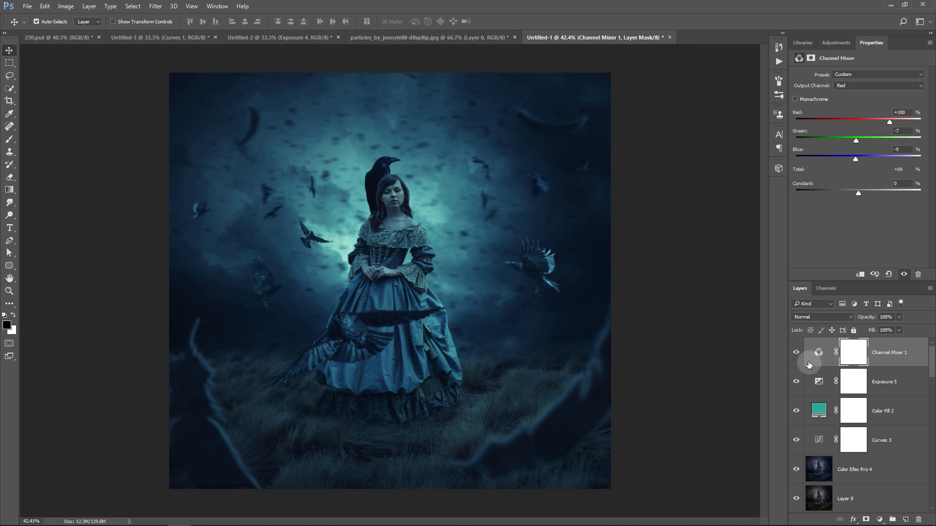
left_click(795, 352)
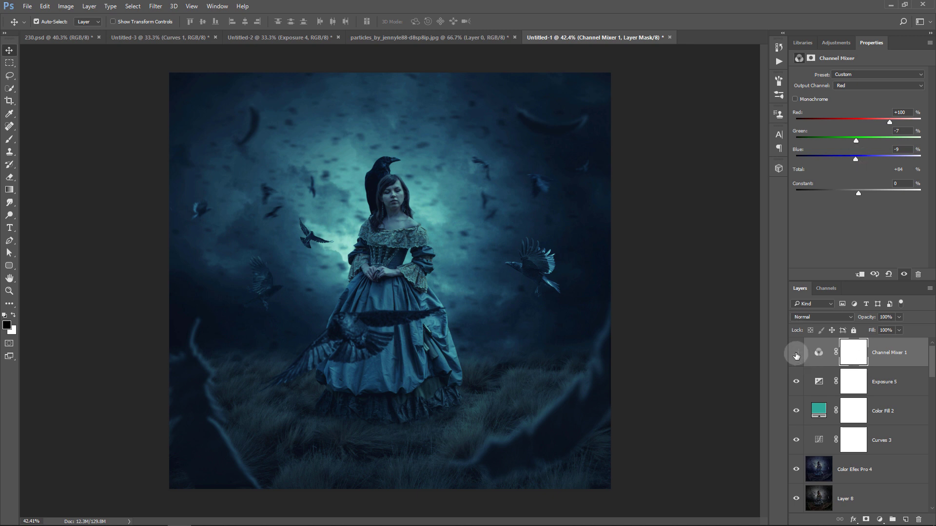
- Paint the Channel Mixer mask over the girl's face with a smaller black brush at 56%, undoing the skirt stroke
left_click(853, 353)
left_click(9, 141)
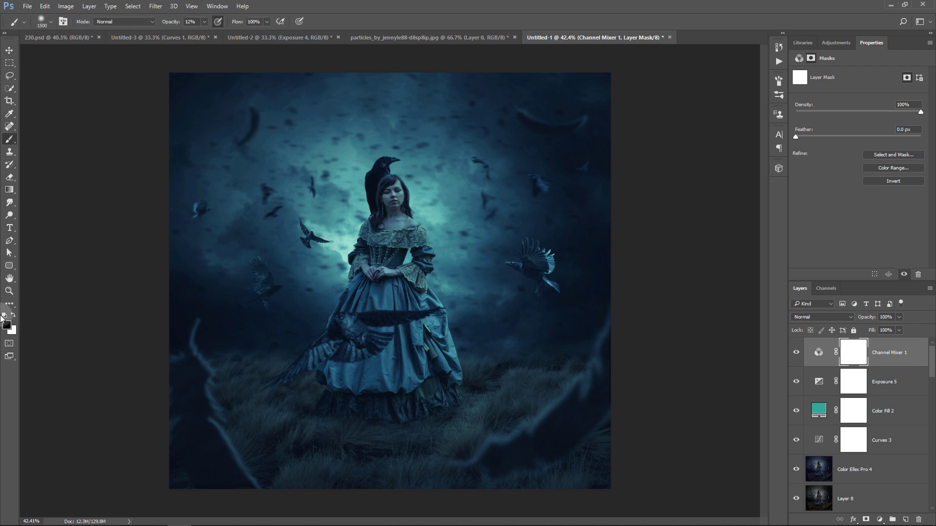
left_click(205, 21)
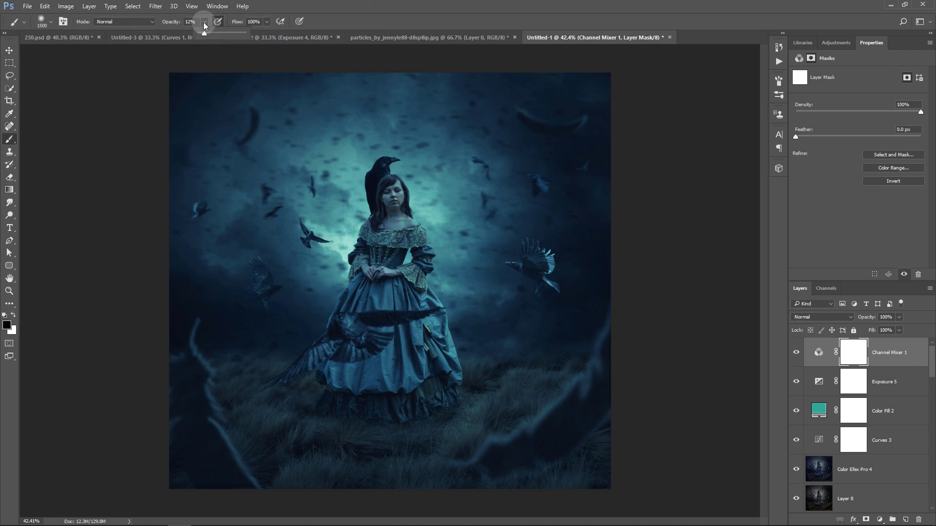
left_click_drag(203, 33, 224, 33)
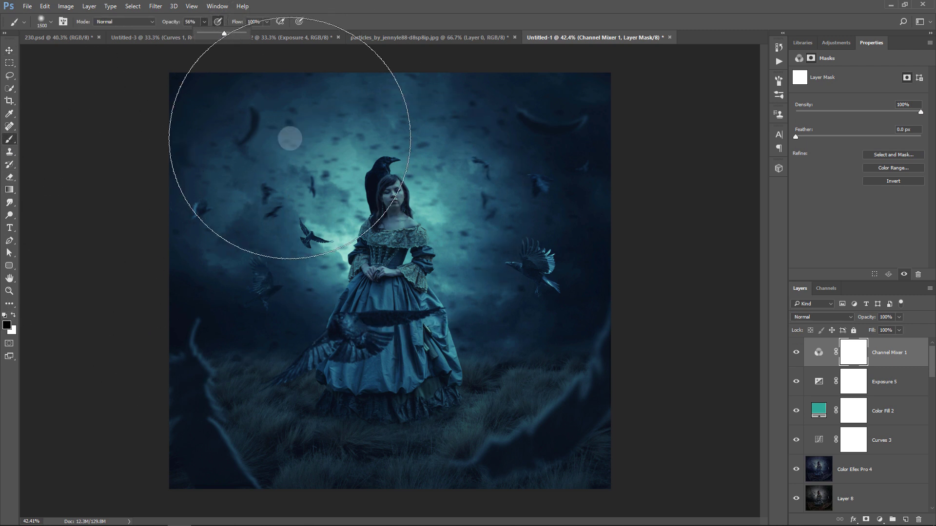
key("bracketleft")
key("bracketleft")
key("bracketleft")
key("bracketleft")
key("bracketleft")
key("bracketleft")
key("bracketleft")
key("bracketleft")
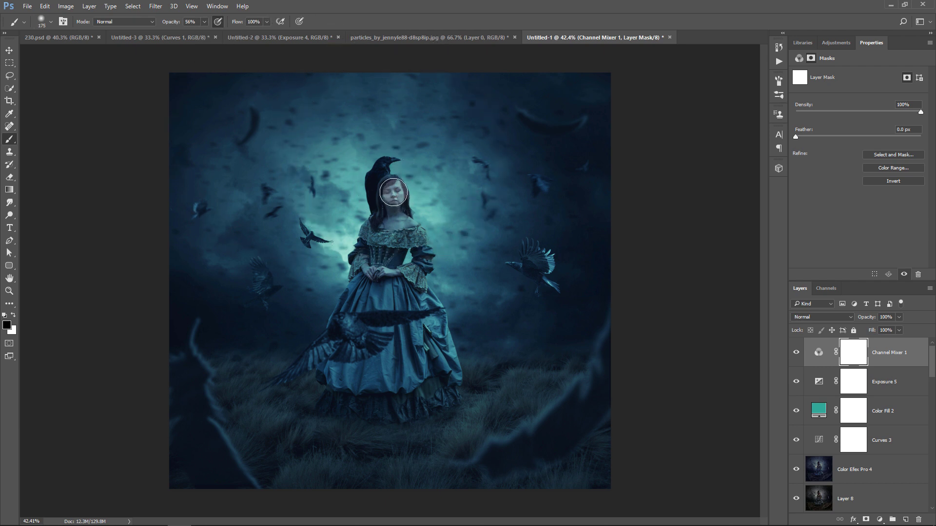
key("bracketleft")
key("bracketleft")
left_click_drag(394, 209, 383, 207)
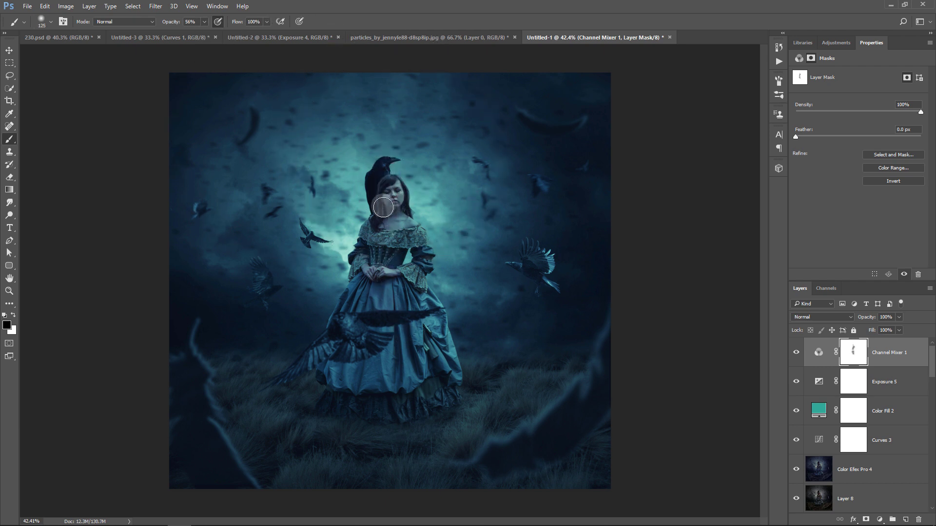
left_click_drag(418, 327, 416, 306)
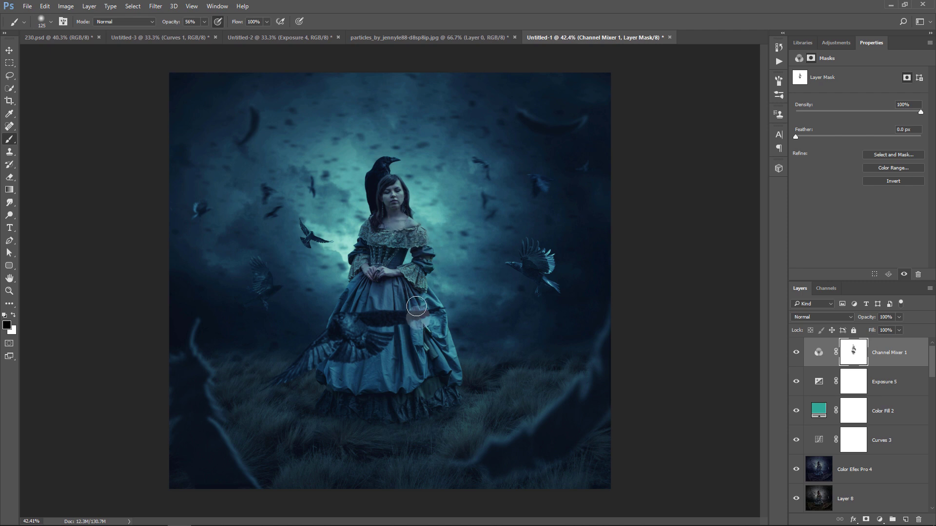
key("ctrl+z")
- Set the Channel Mixer opacity to 77% and prepare a 600-size white brush at 30% opacity
left_click(898, 317)
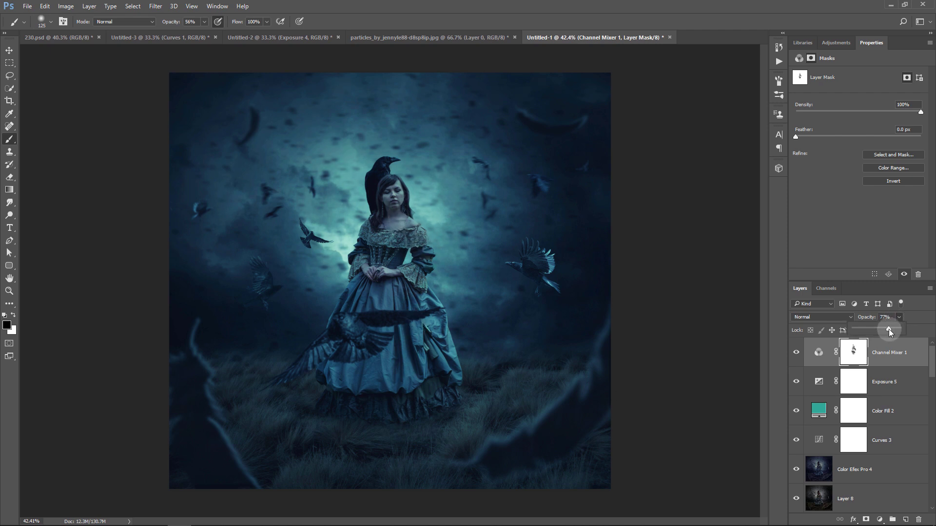
left_click(796, 353)
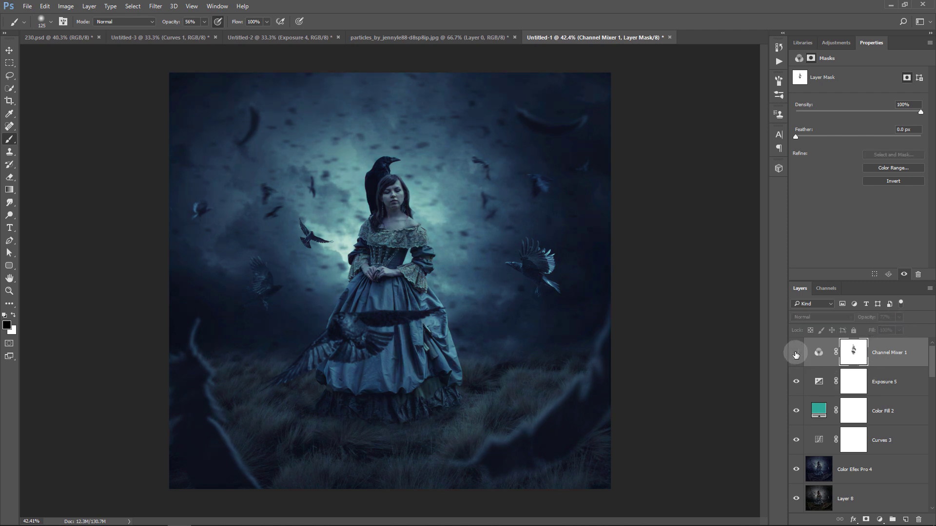
left_click(13, 315)
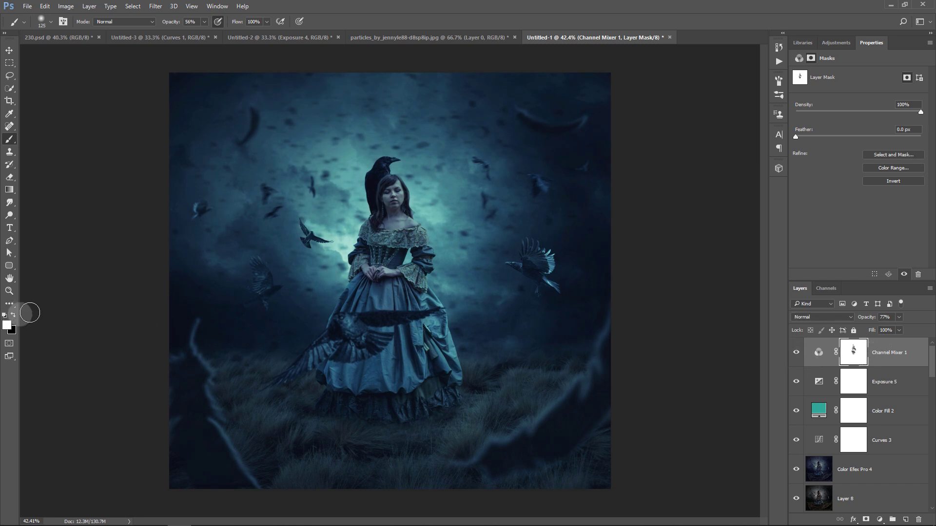
left_click(204, 22)
left_click_drag(205, 33, 192, 33)
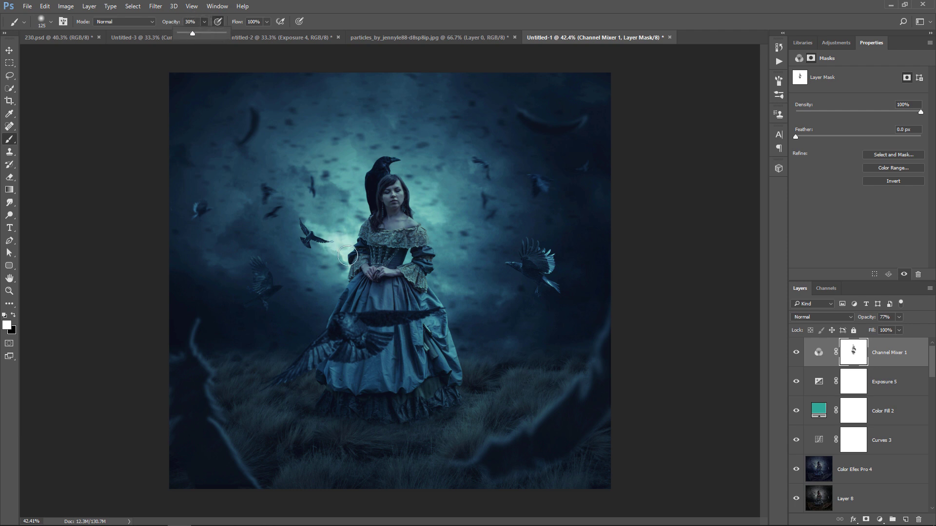
key("bracketright")
key("bracketright")
key("bracketright")
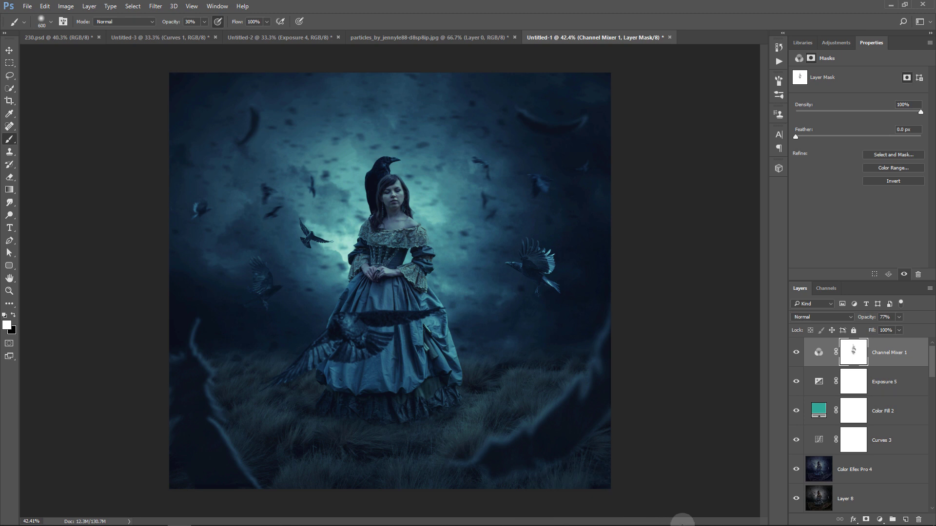
left_click(796, 353)
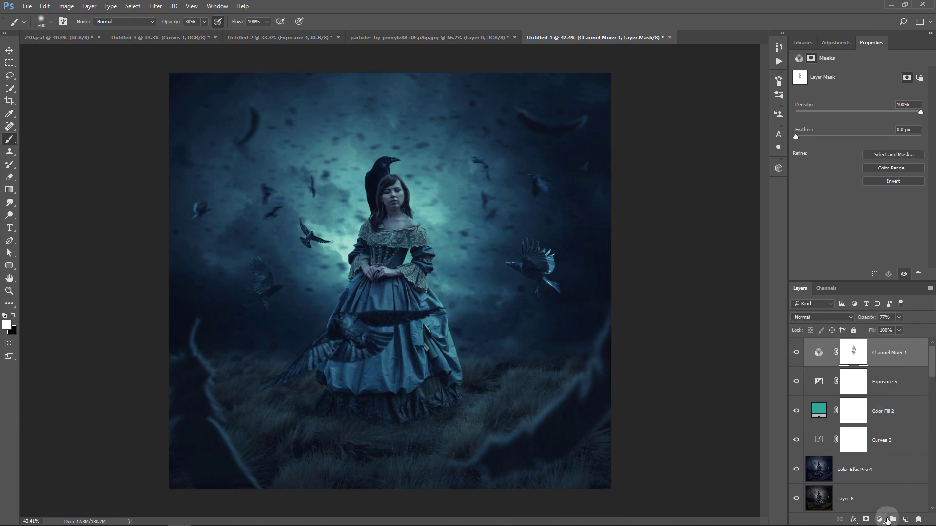
- Add a Brightness/Contrast adjustment with brightness -25 and contrast -11
left_click(885, 519)
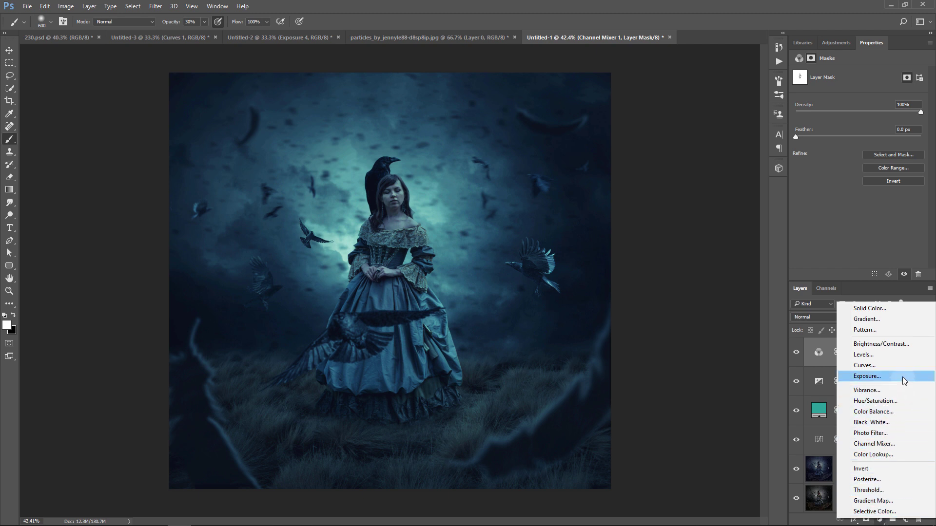
left_click(904, 345)
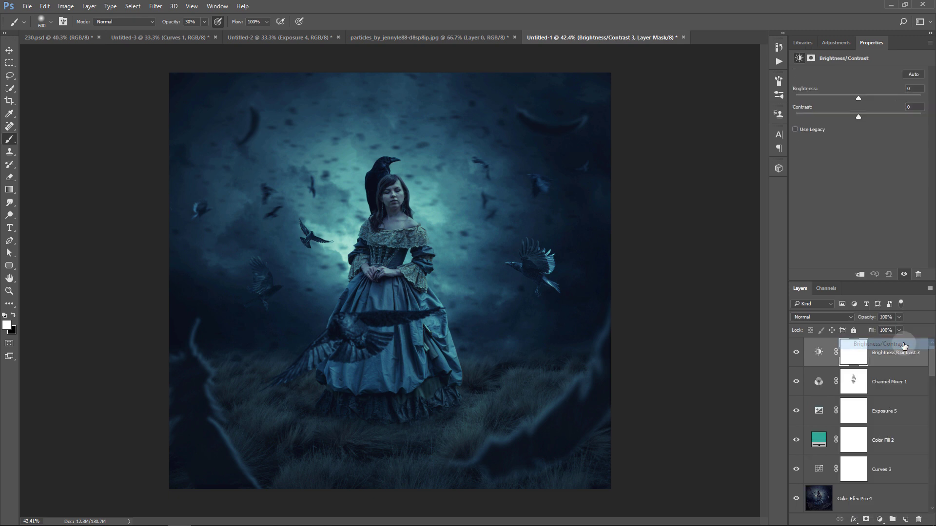
left_click_drag(858, 95, 847, 98)
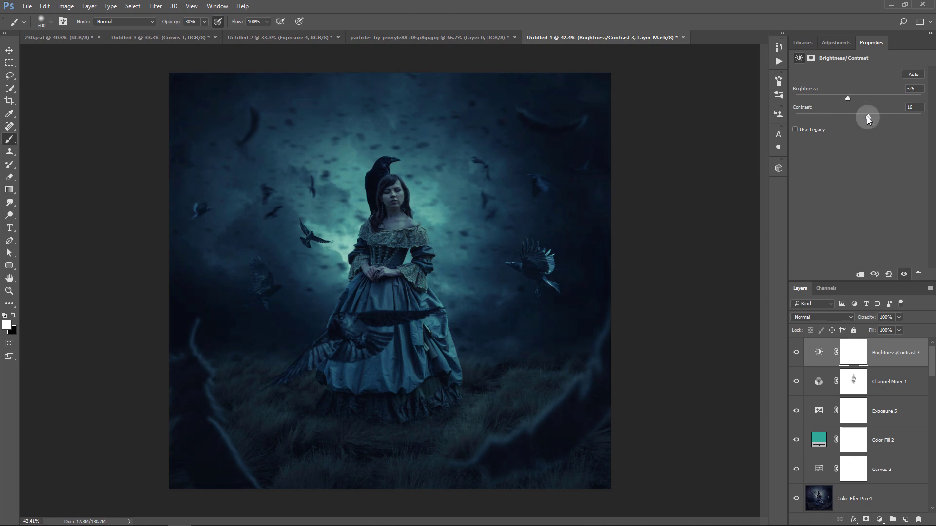
left_click_drag(865, 117, 852, 119)
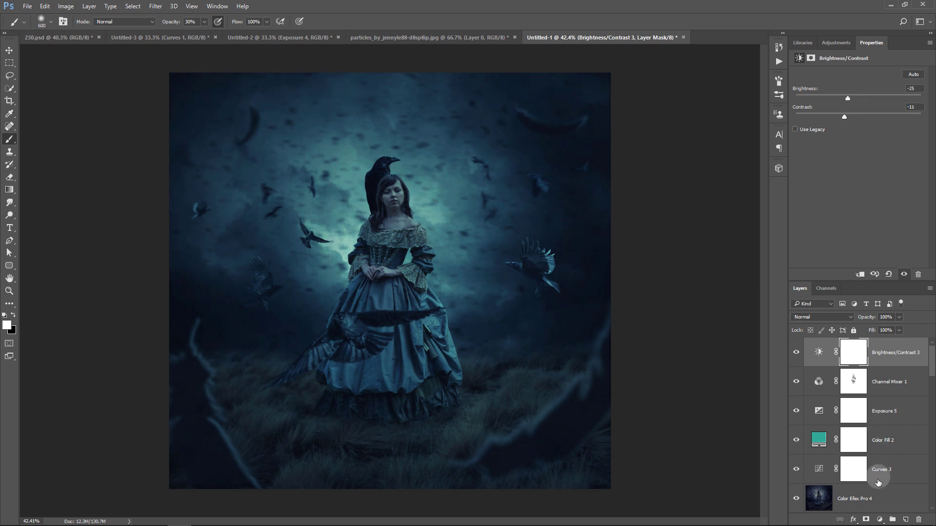
left_click(880, 519)
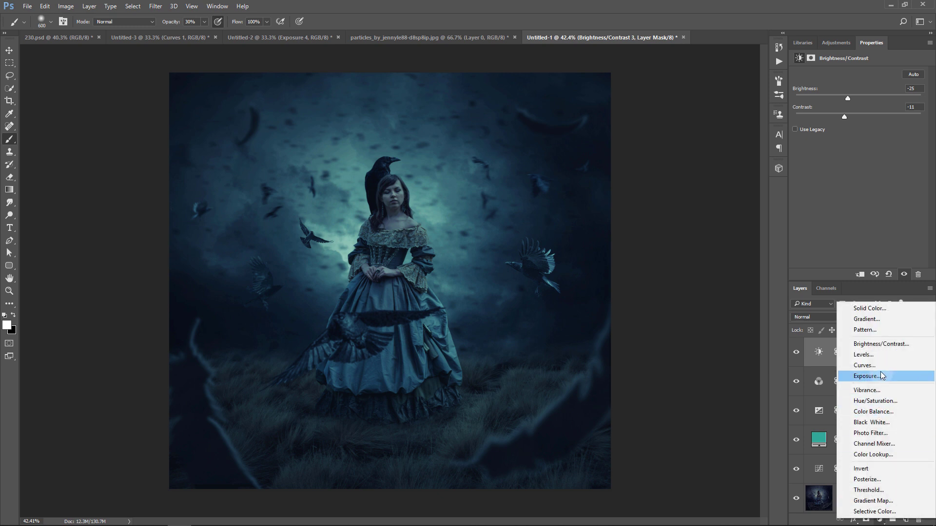
- Add a Curves layer with a point raised to 137/161, one lowered near 94/100, and the black point lifted to output 6
left_click(865, 365)
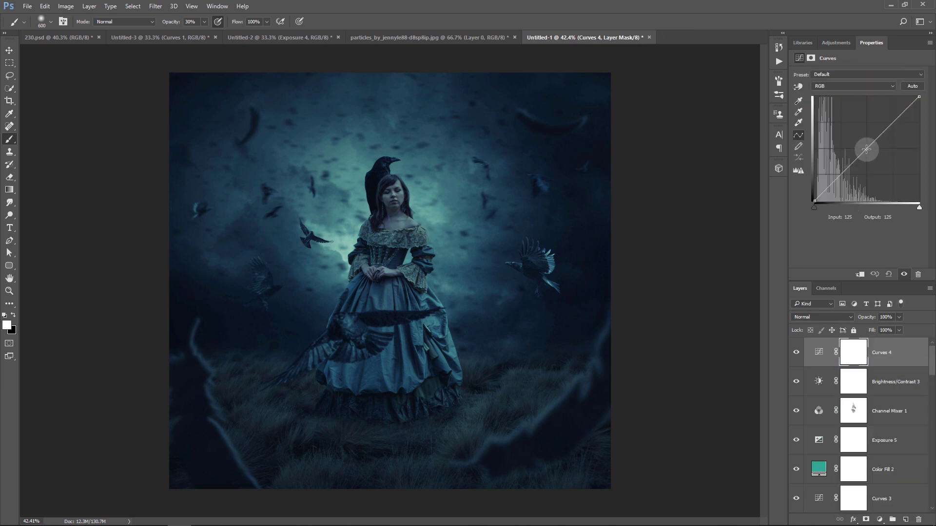
left_click_drag(869, 143, 870, 135)
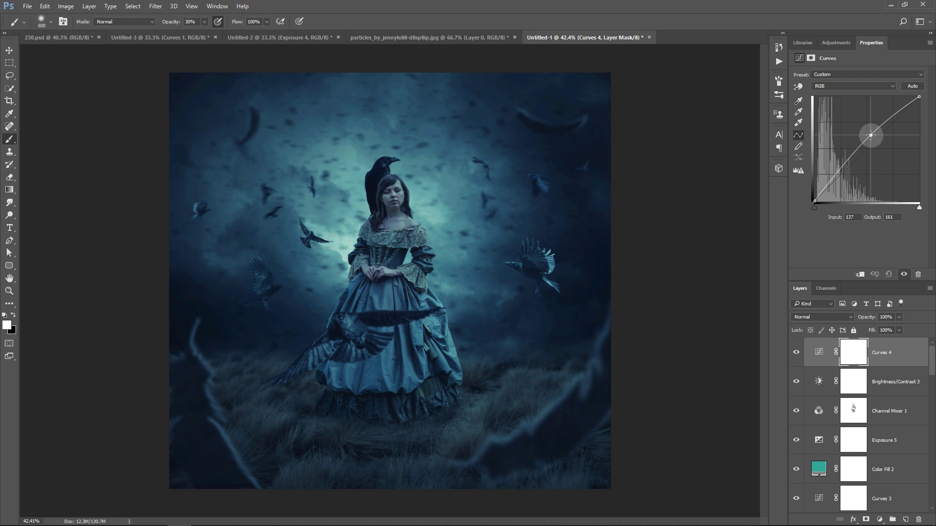
left_click_drag(853, 155, 851, 159)
left_click(815, 201)
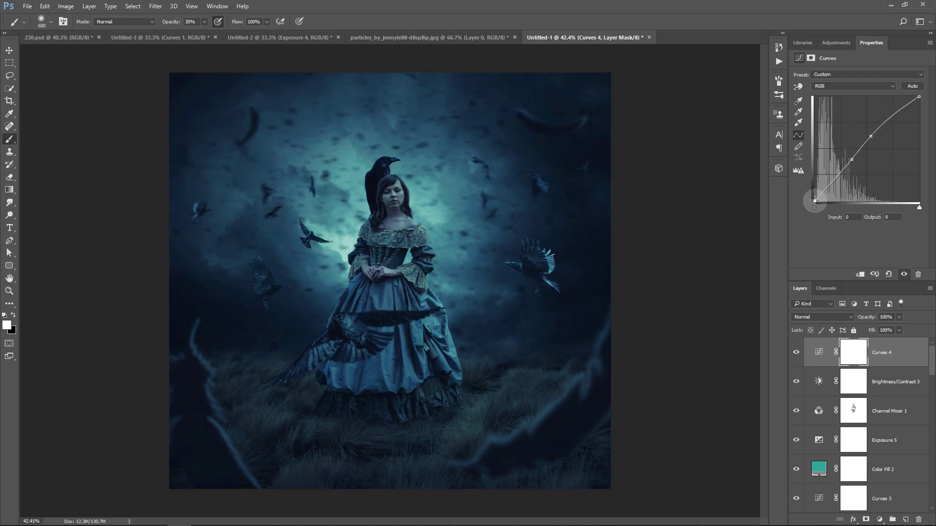
left_click_drag(814, 201, 802, 197)
- On the Channel Mixer mask, switch to a smaller black brush and lower the layer opacity to 65%
left_click(853, 410)
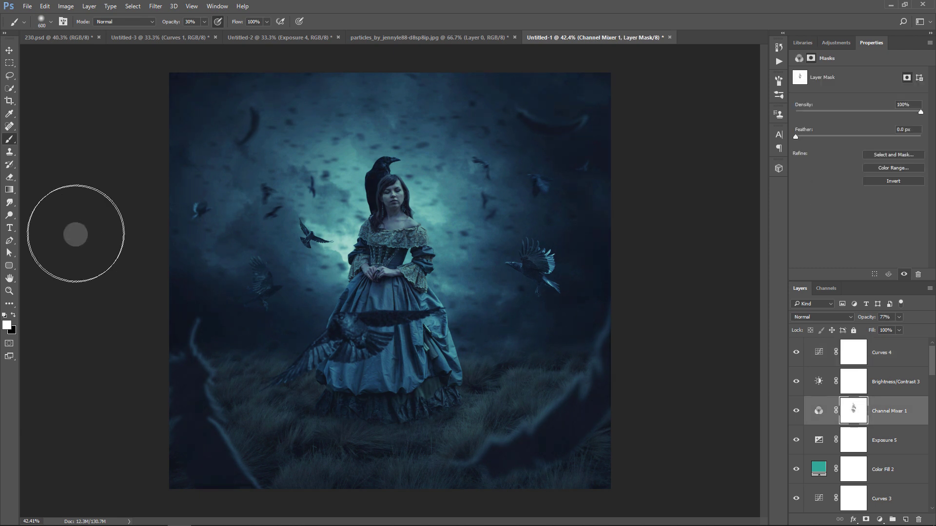
left_click(14, 315)
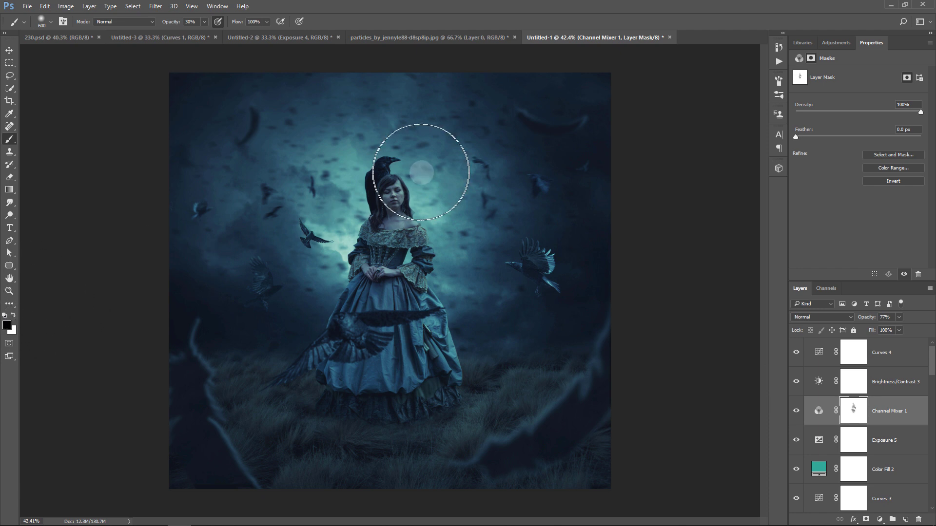
key("bracketleft")
key("bracketleft")
key("bracketleft")
key("bracketleft")
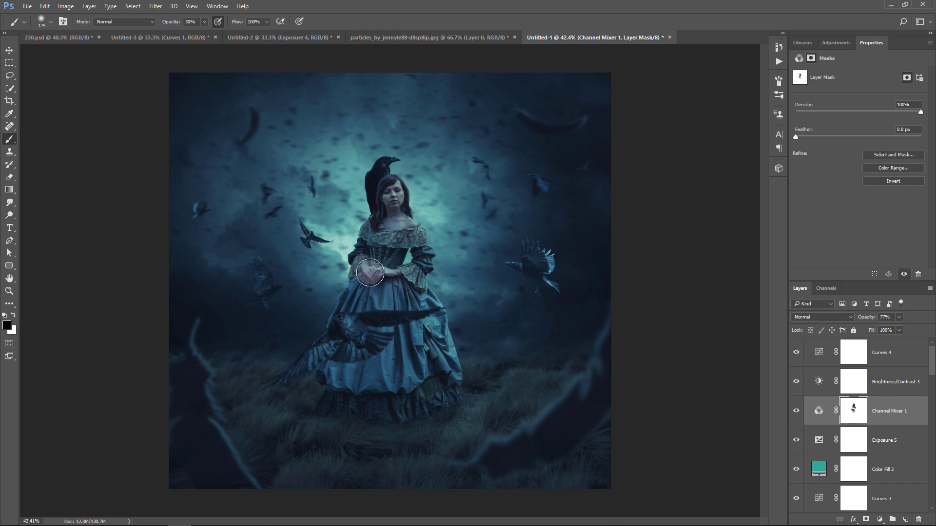
left_click(795, 411)
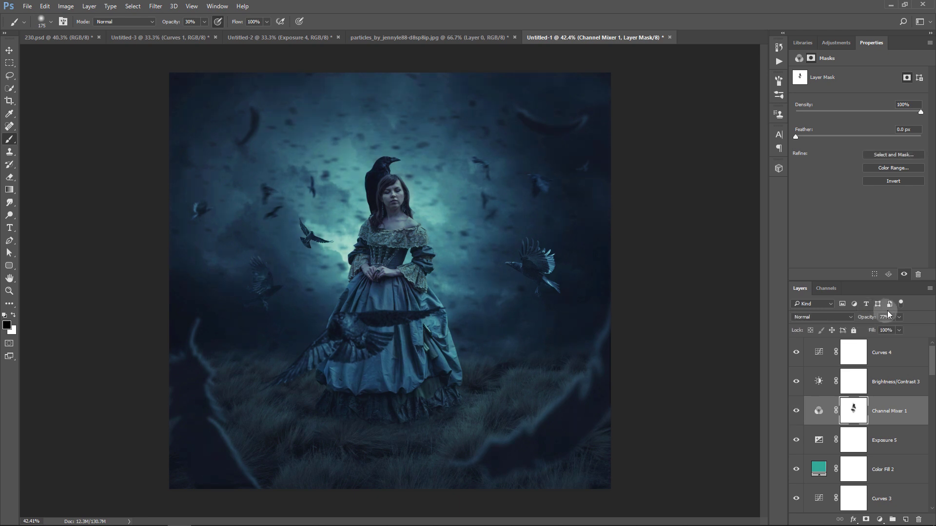
left_click_drag(894, 328, 893, 328)
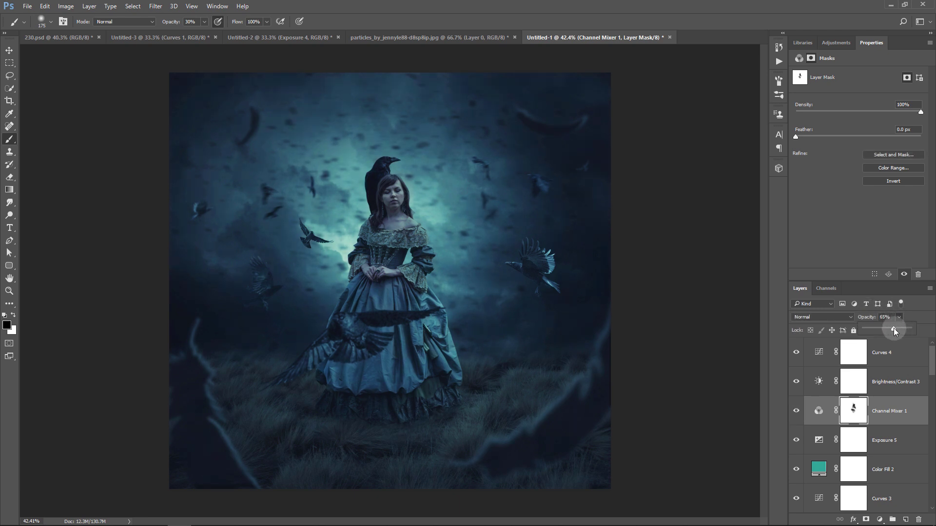
left_click(796, 411)
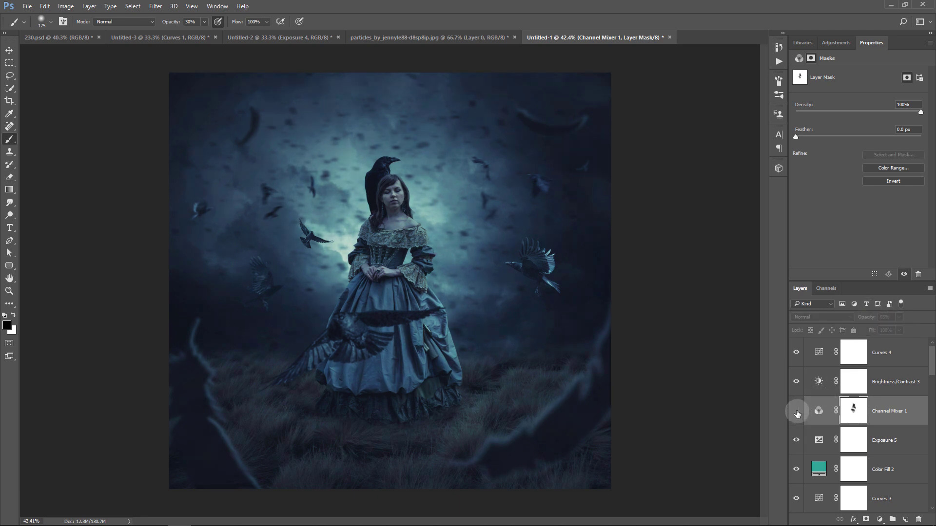
left_click(9, 50)
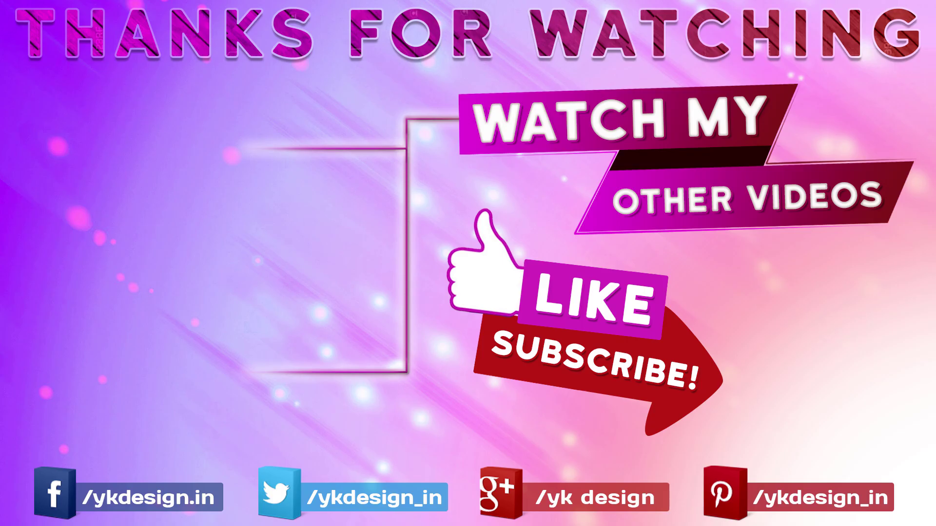